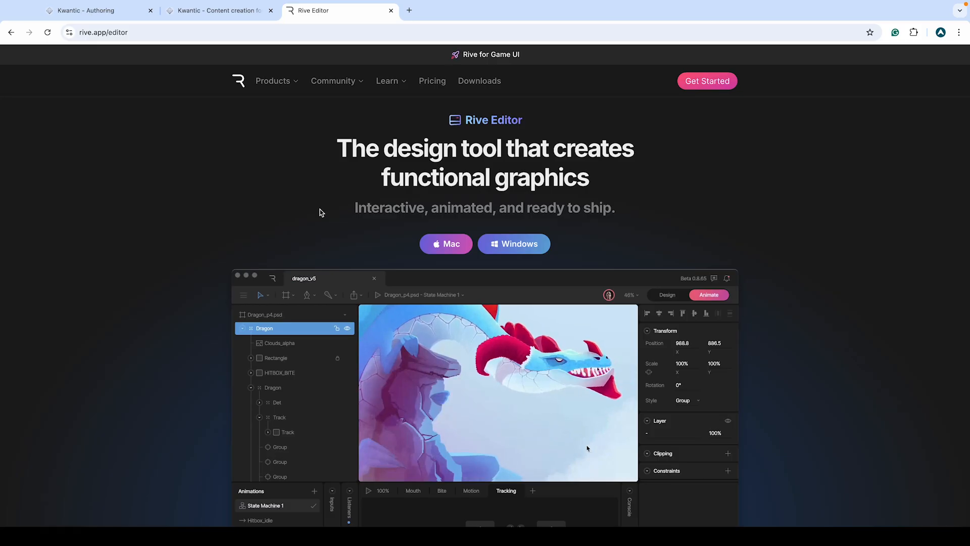
Step: Look over the feature overview on the Rive Editor page and the introduction on the Kwantic home page
scroll(321, 210, down, 2)
scroll(322, 211, down, 5)
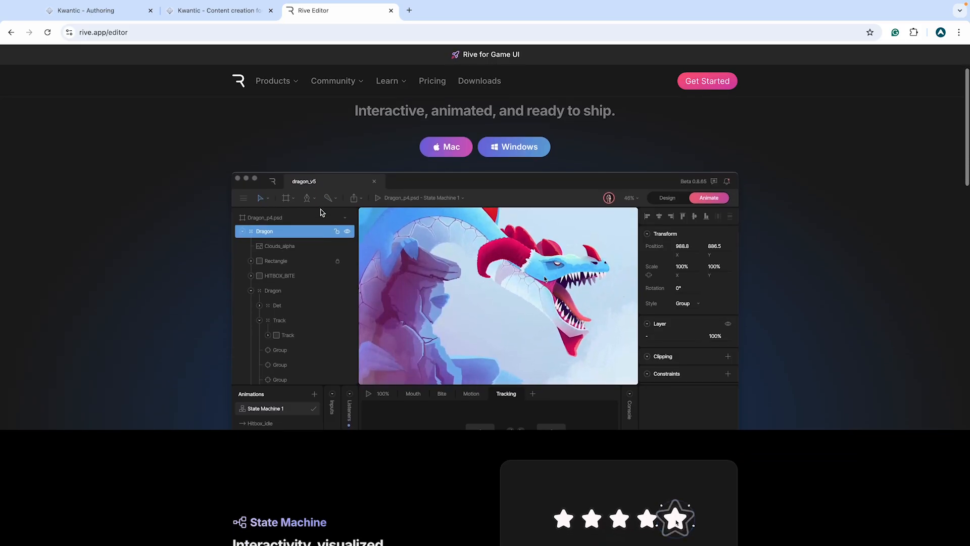
scroll(321, 211, down, 3)
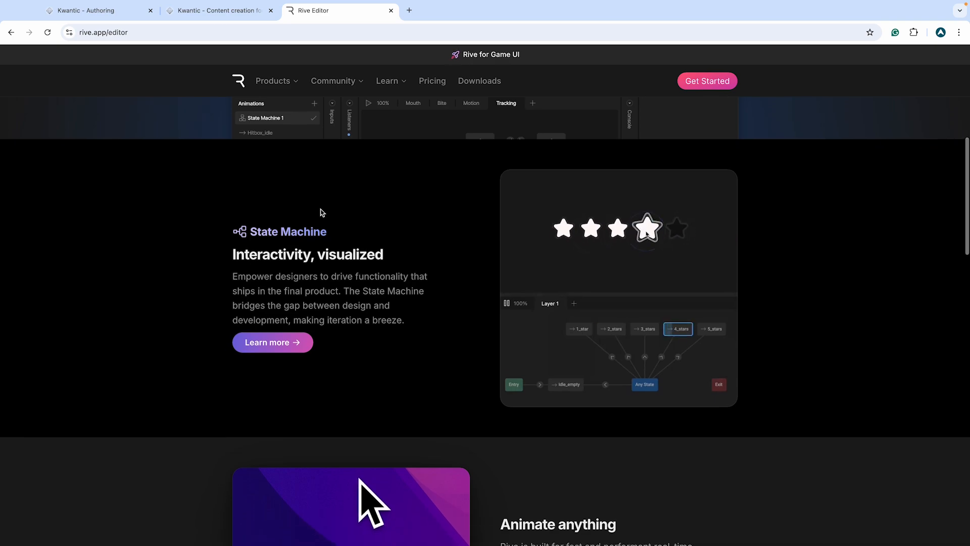
scroll(321, 211, down, 3)
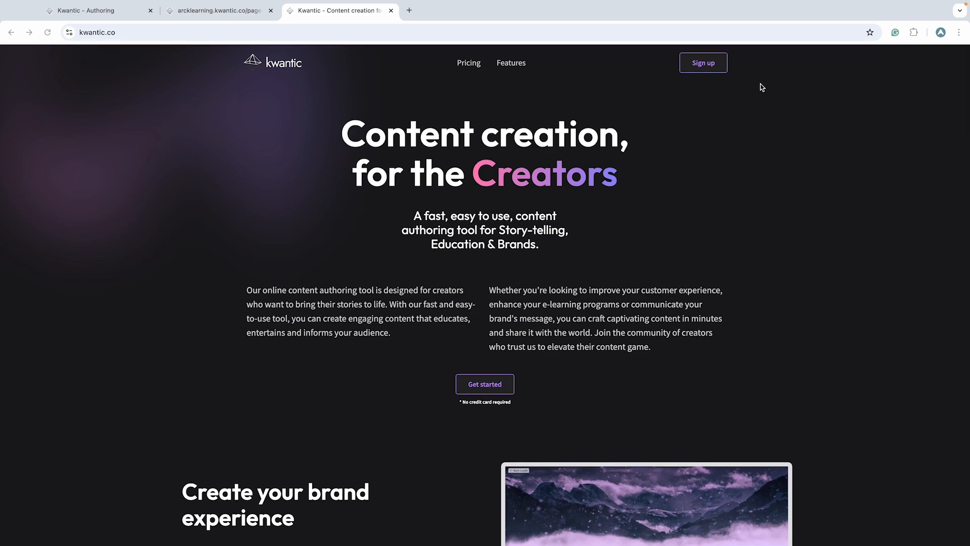
click(728, 86)
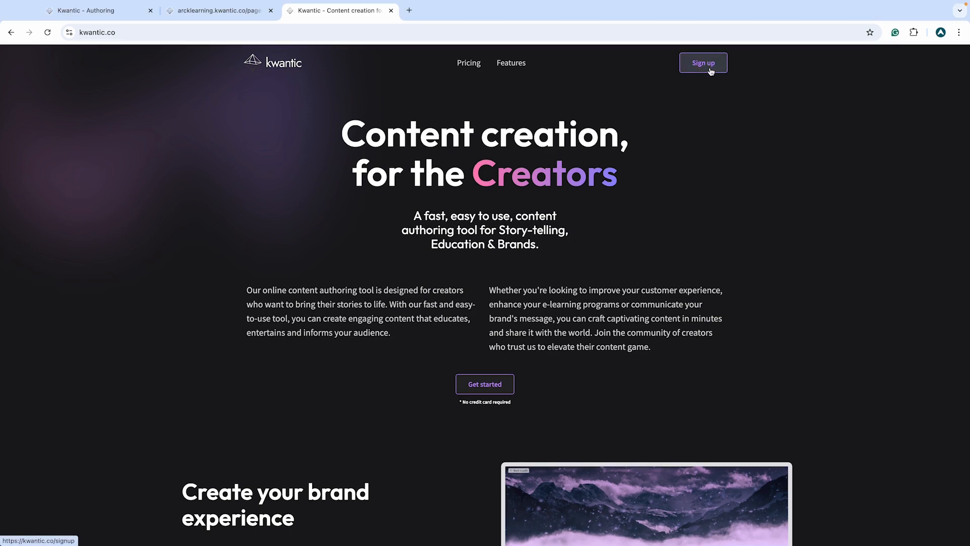
scroll(228, 195, down, 8)
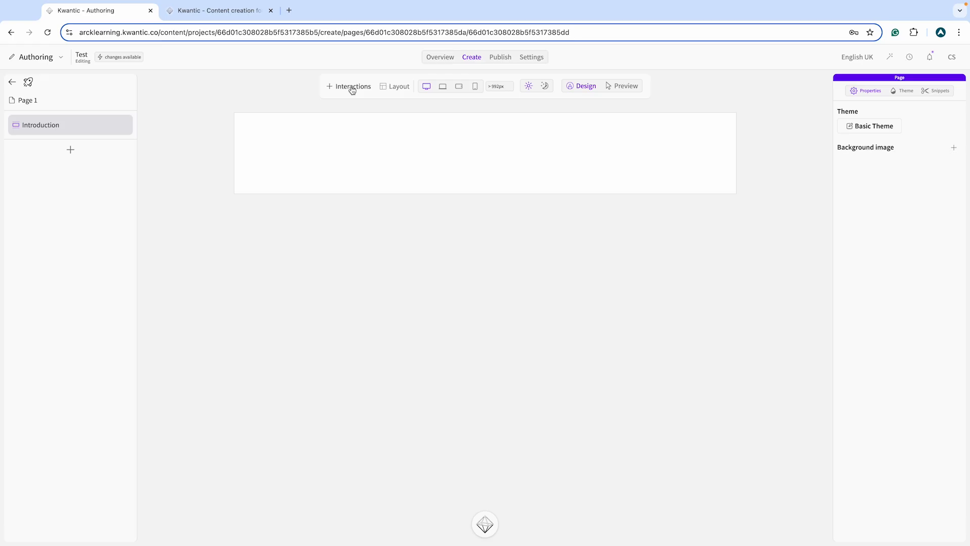
Step: Examine the interaction types available for a page and try the "Yes, I love it!" answer in the Bob preview
click(352, 88)
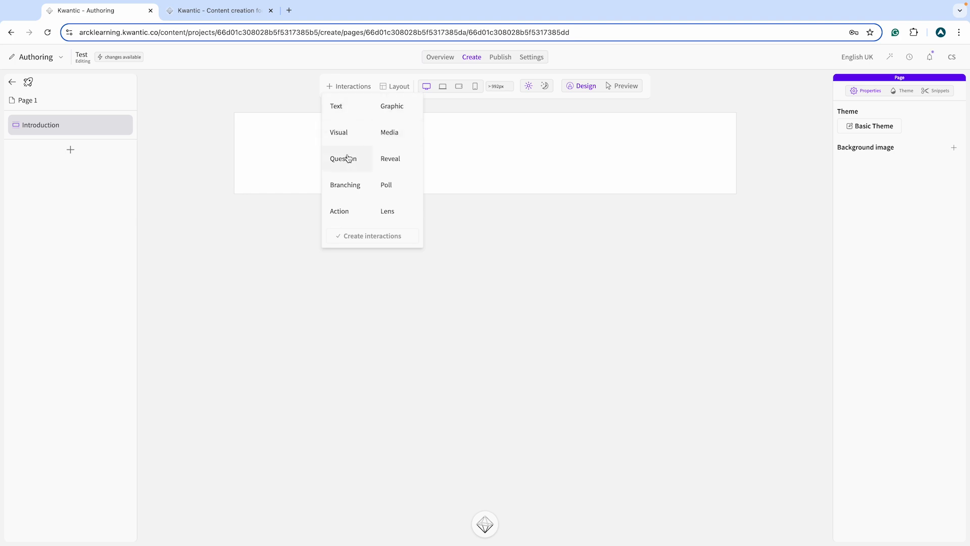
click(291, 217)
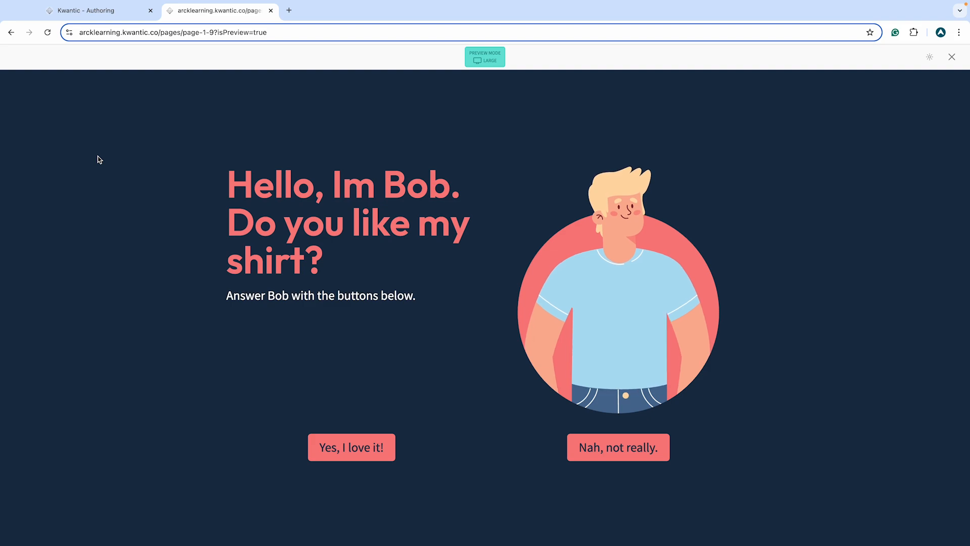
click(371, 444)
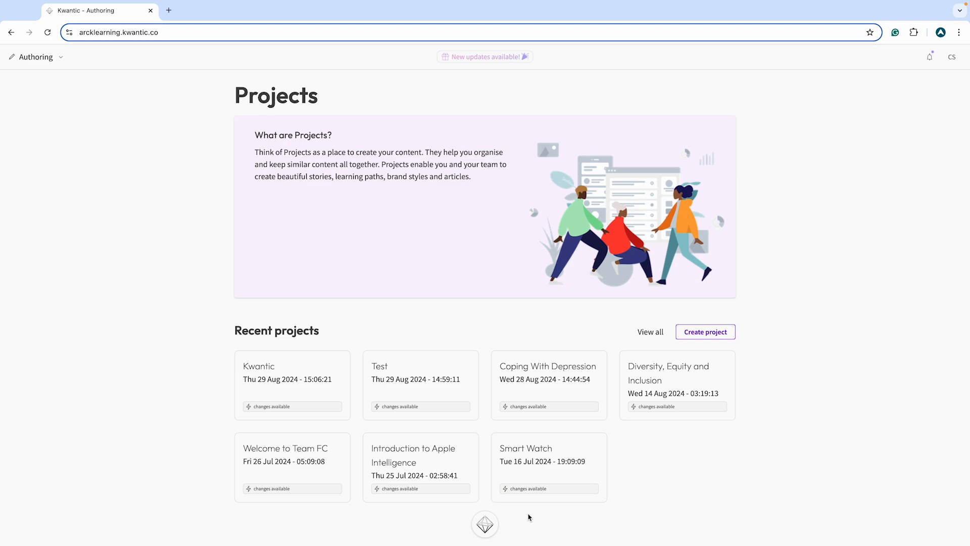
Step: Create a theme named "Thumbs up" with Editors as its editor team
click(484, 525)
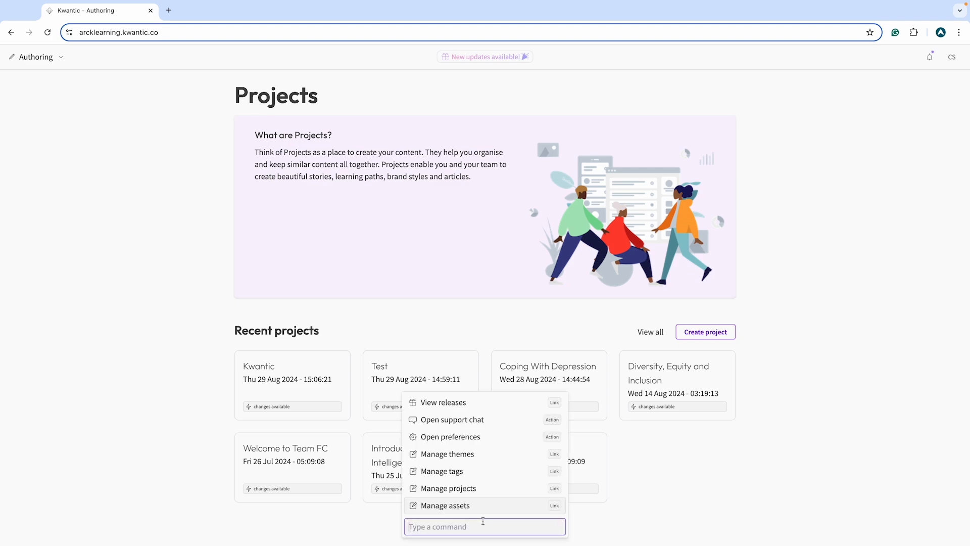
click(481, 455)
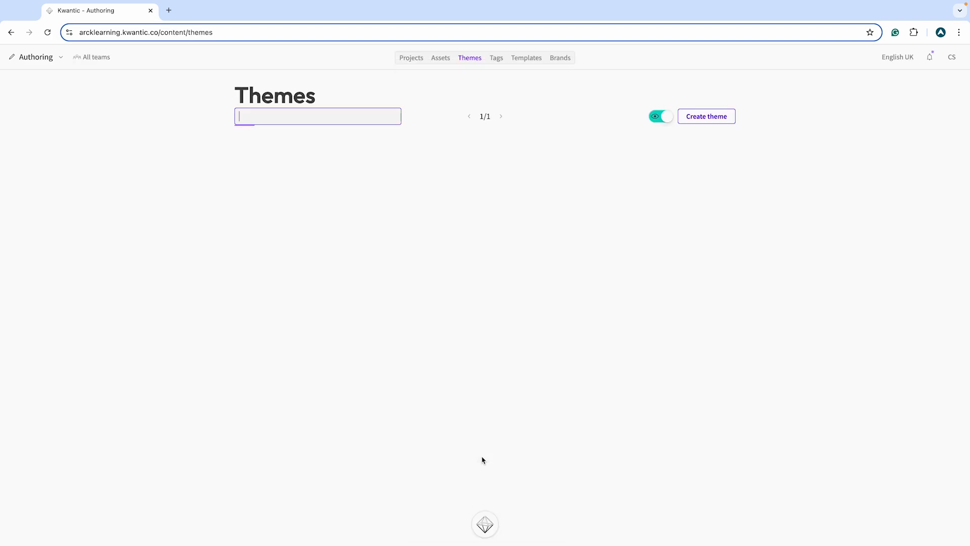
click(683, 116)
click(368, 271)
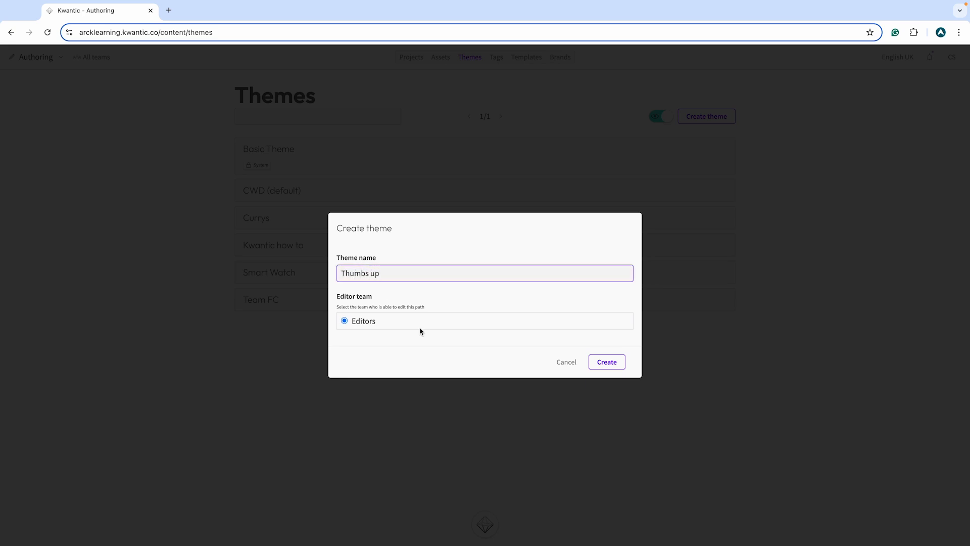
click(607, 363)
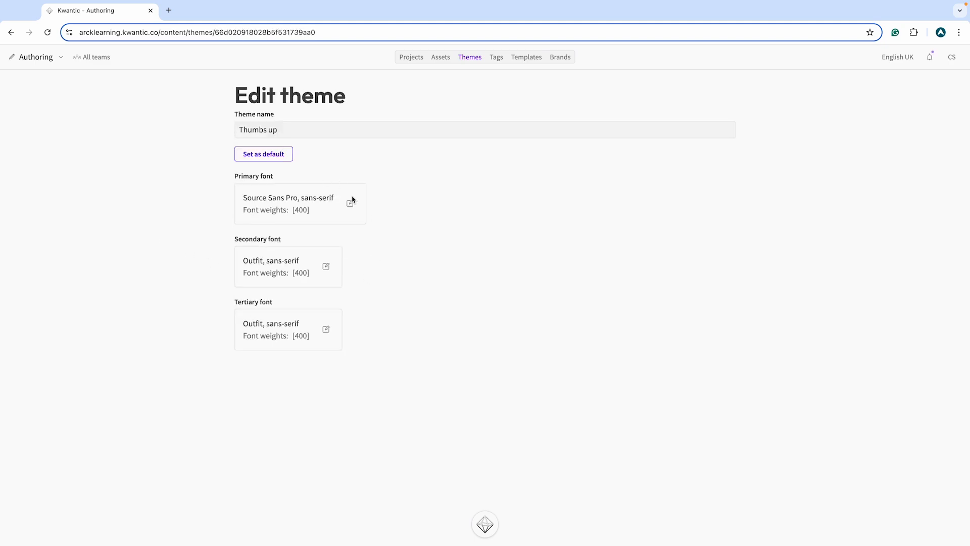
Step: Start a new project named "Thumbs up and down" with the description "Test" and the Editors team
click(412, 57)
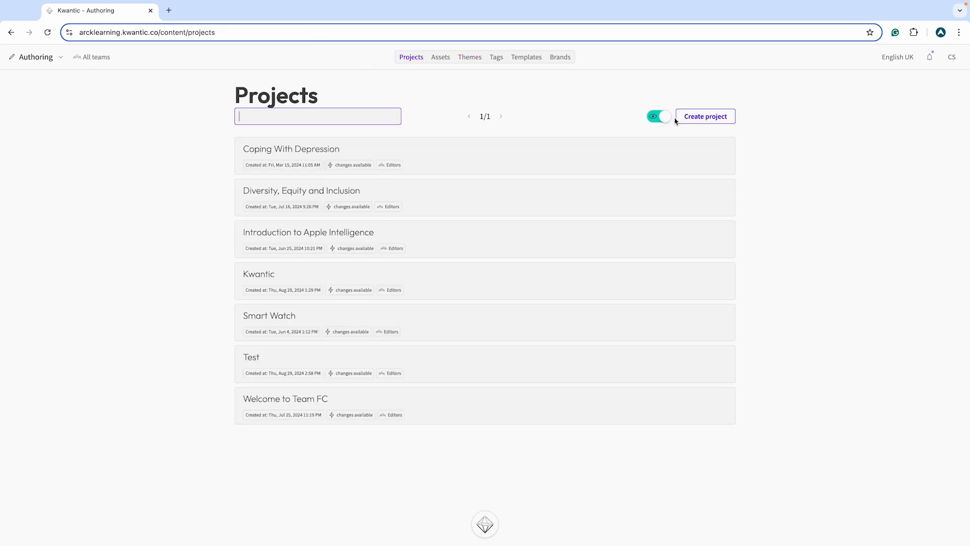
click(708, 117)
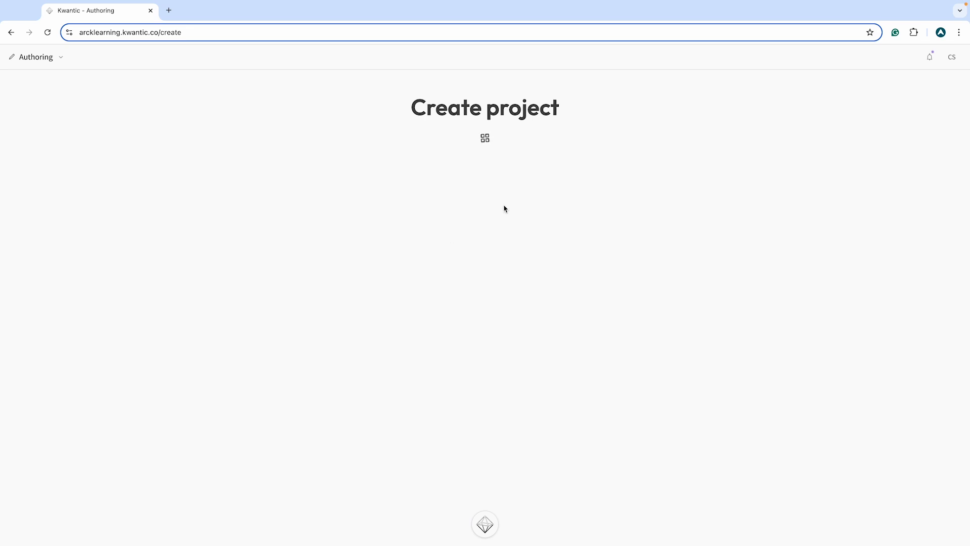
click(407, 183)
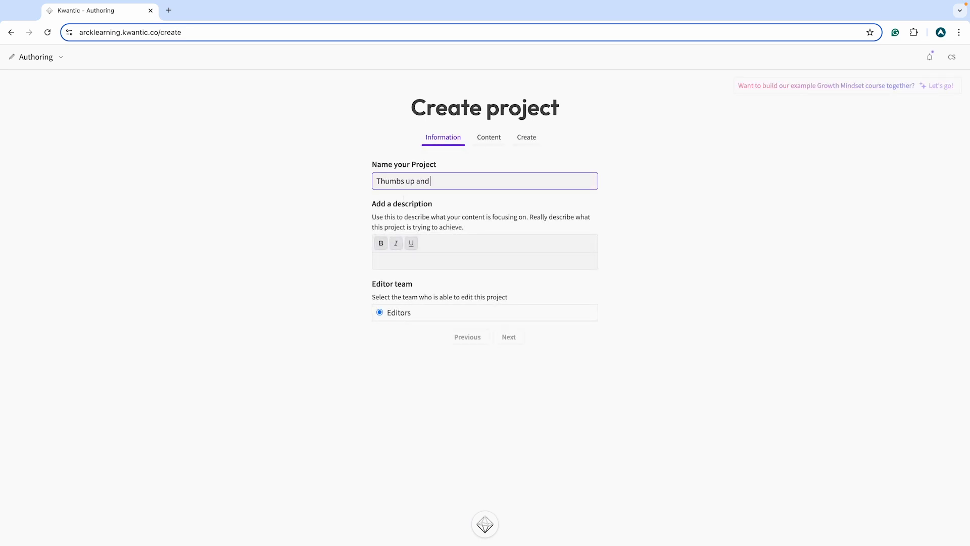
click(405, 260)
text(Test)
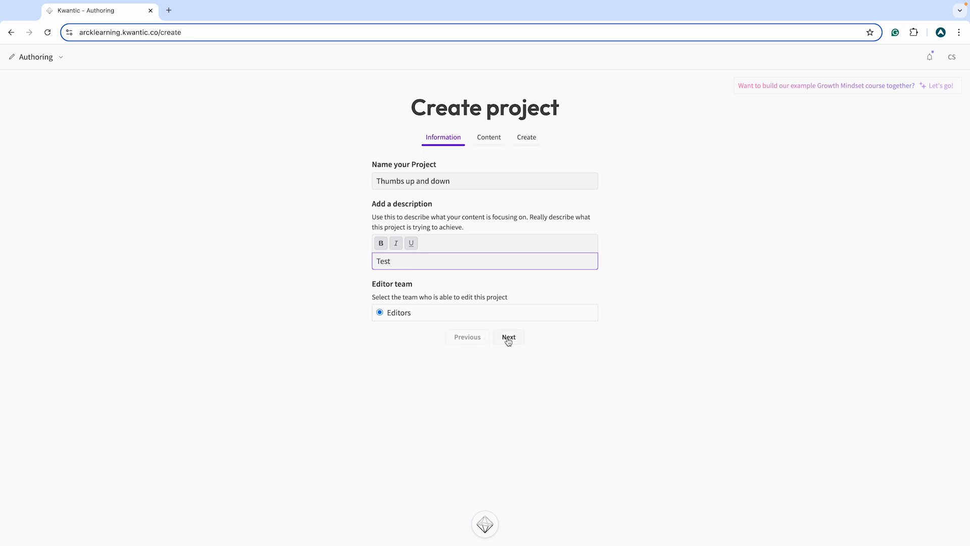
click(508, 338)
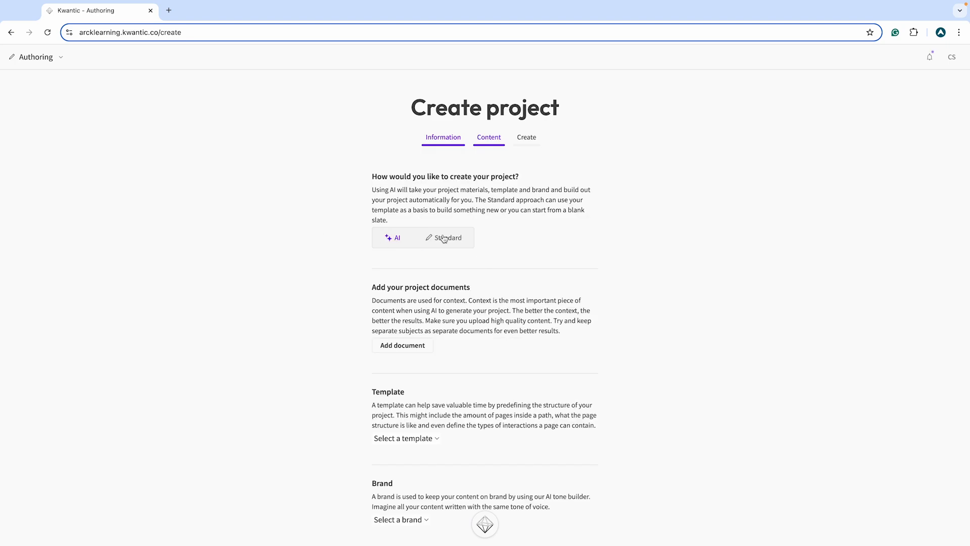
Step: Choose the Standard creation approach without a template or brand, and create the project with 1 page
scroll(288, 253, down, 3)
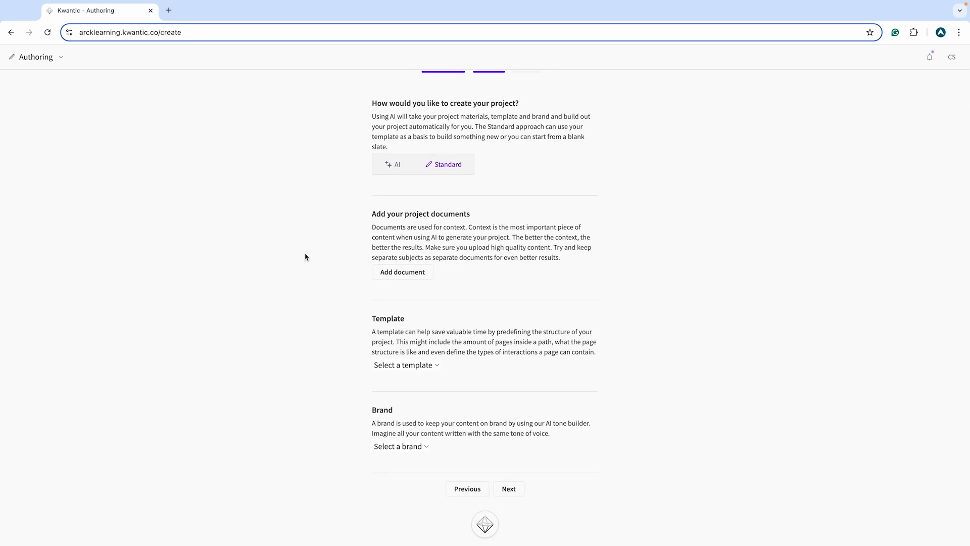
click(509, 494)
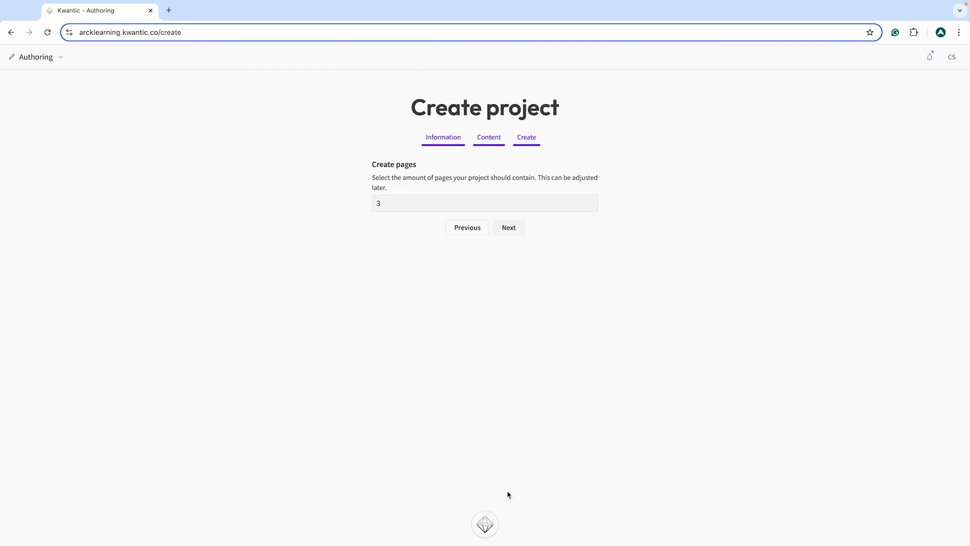
click(590, 206)
click(590, 205)
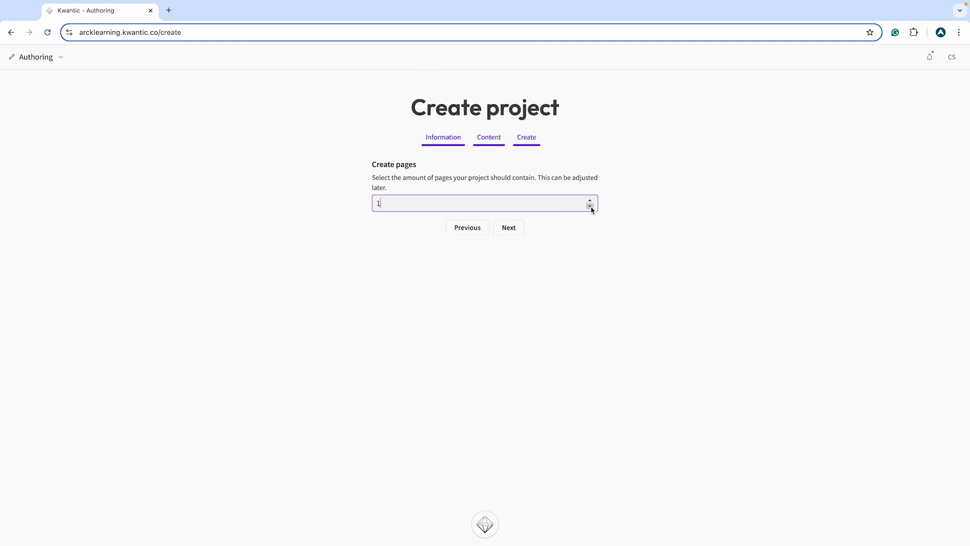
click(508, 232)
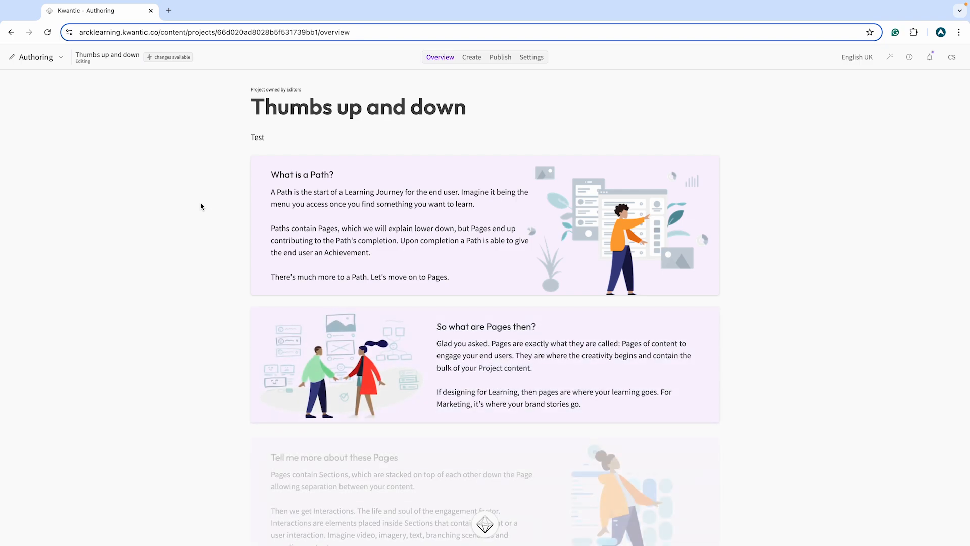
Step: Open Page 1 of the project for editing and assign it the "Thumbs up" theme
click(470, 59)
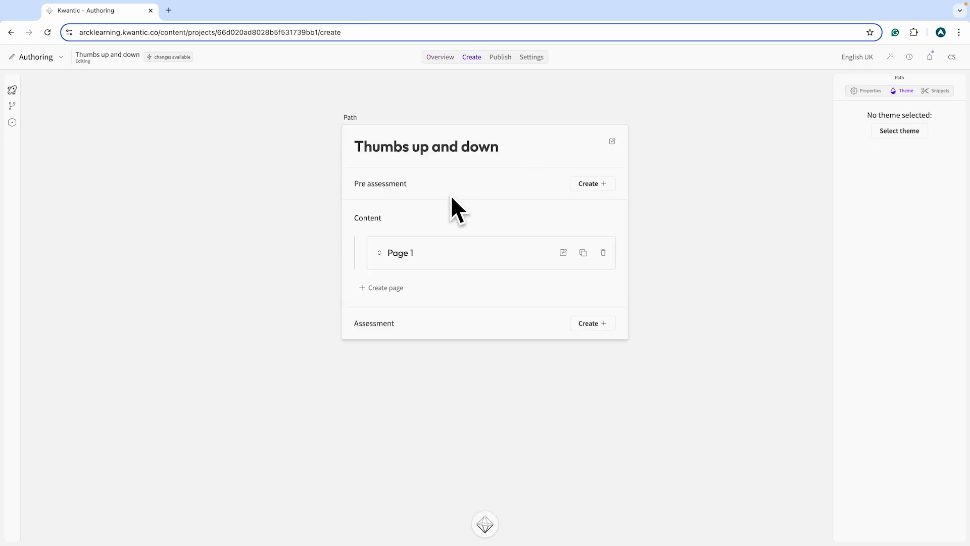
click(563, 253)
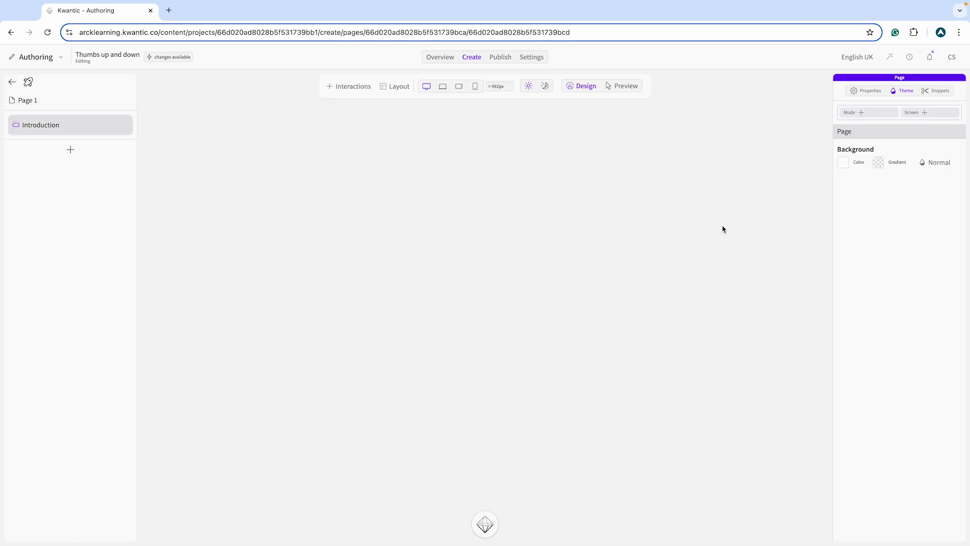
click(865, 91)
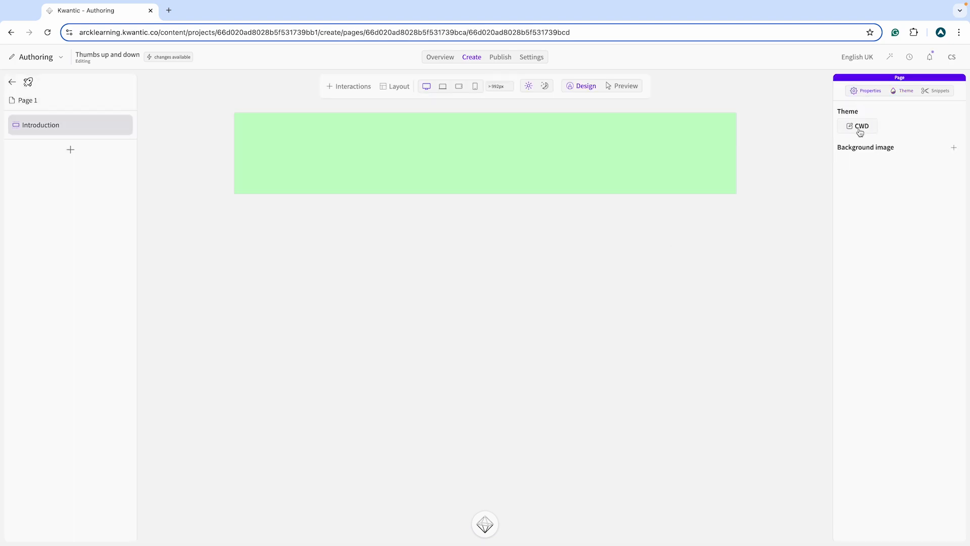
click(865, 129)
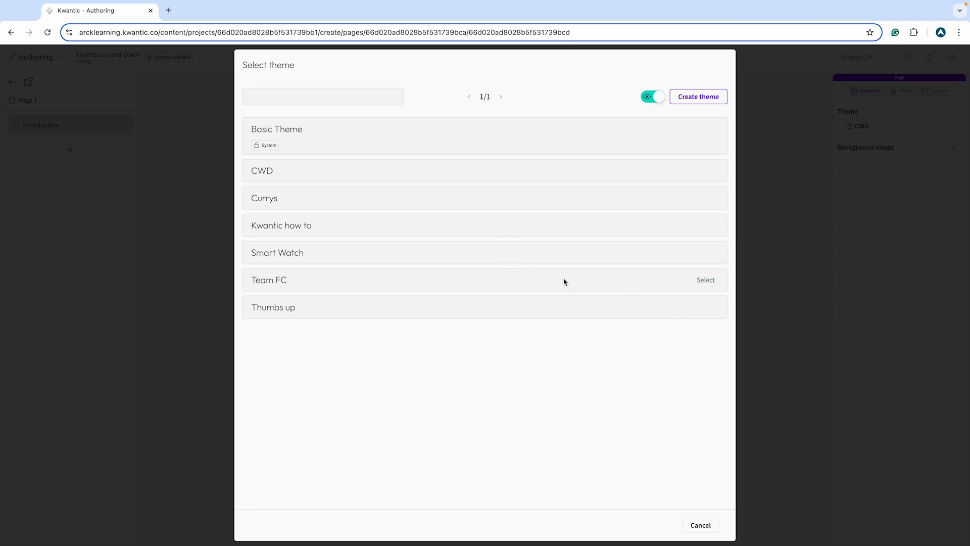
click(701, 525)
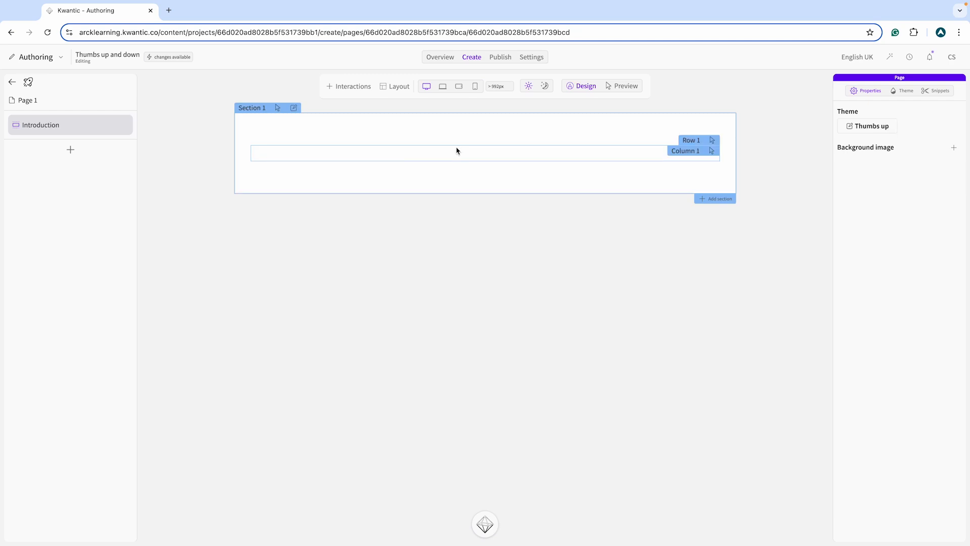
Step: Set the section type of Section 1 to Full height
click(277, 109)
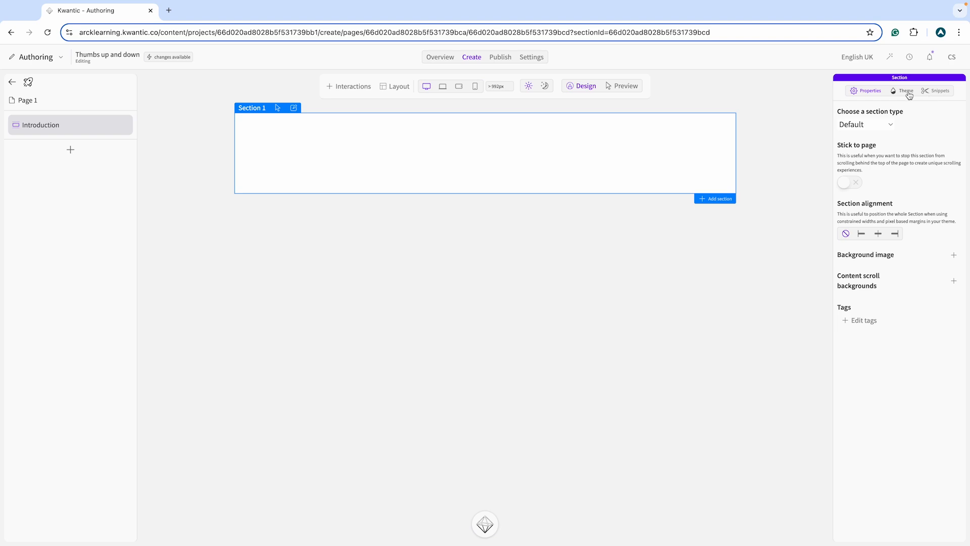
click(863, 127)
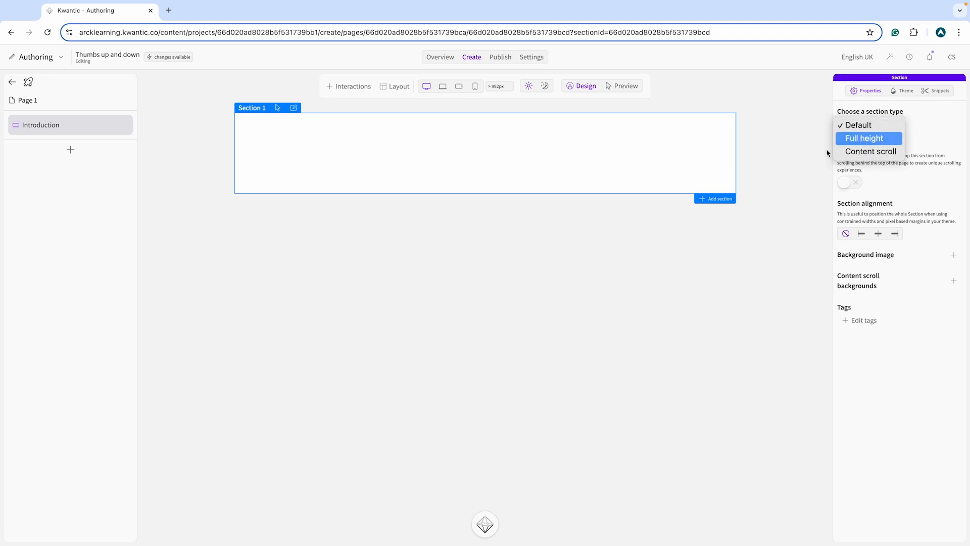
click(862, 138)
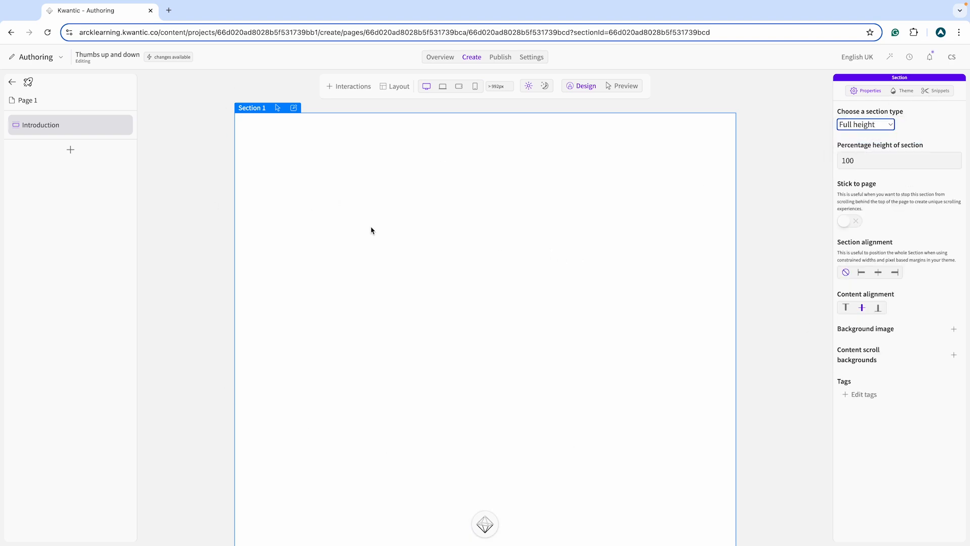
Step: Set the background color of Section 1 to #182F48 in its theme style
click(905, 91)
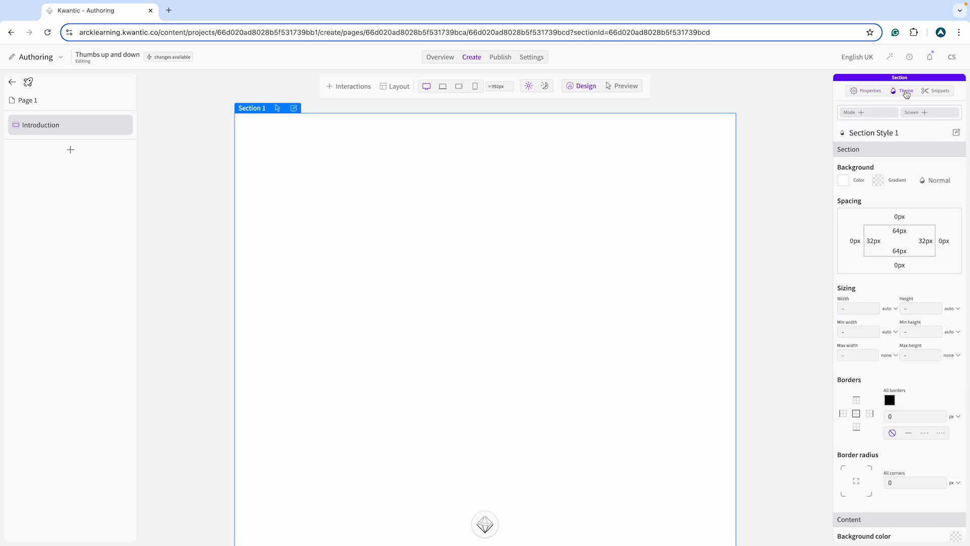
click(843, 181)
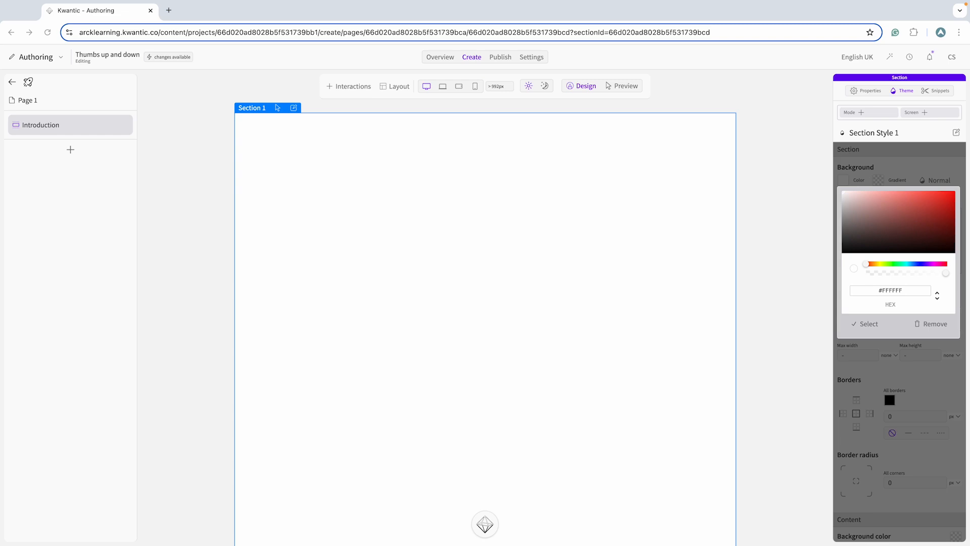
drag(912, 290, 856, 290)
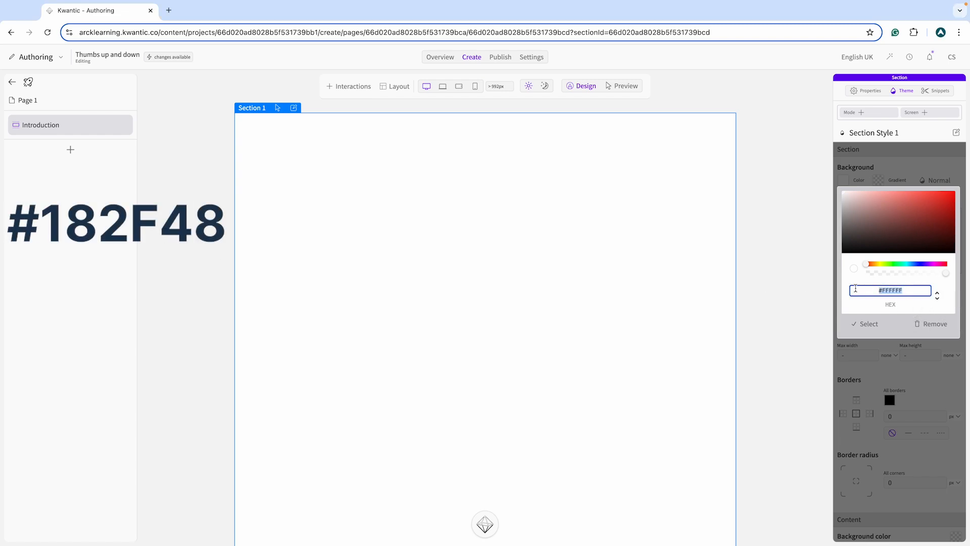
text(182F48)
click(867, 324)
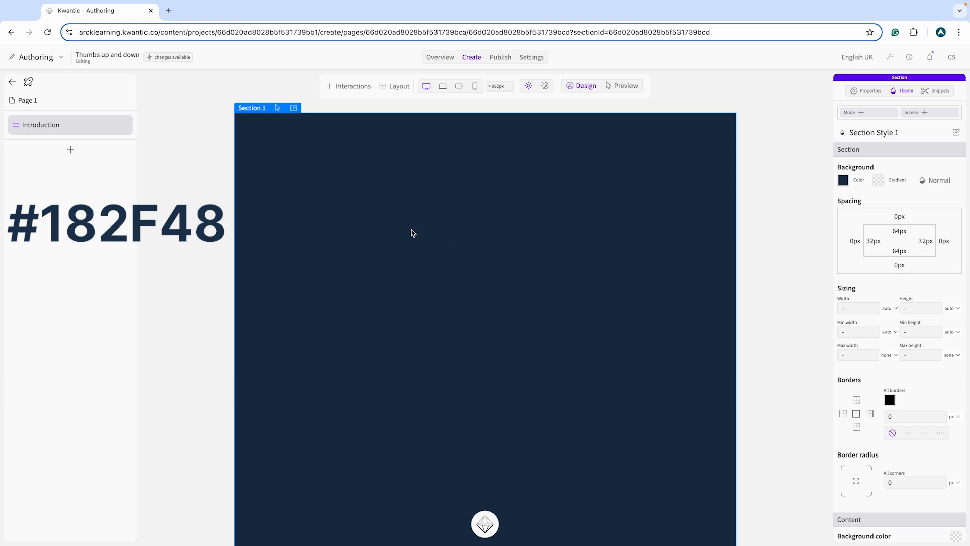
Step: Set the layout of Section 1 to 2 rows with 2 columns in each row
scroll(387, 260, down, 4)
scroll(387, 260, up, 4)
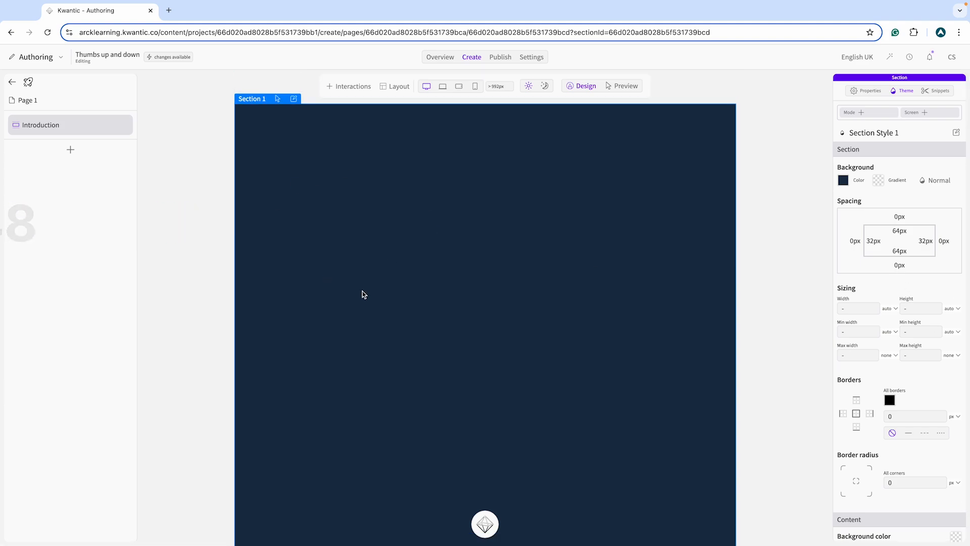
click(396, 89)
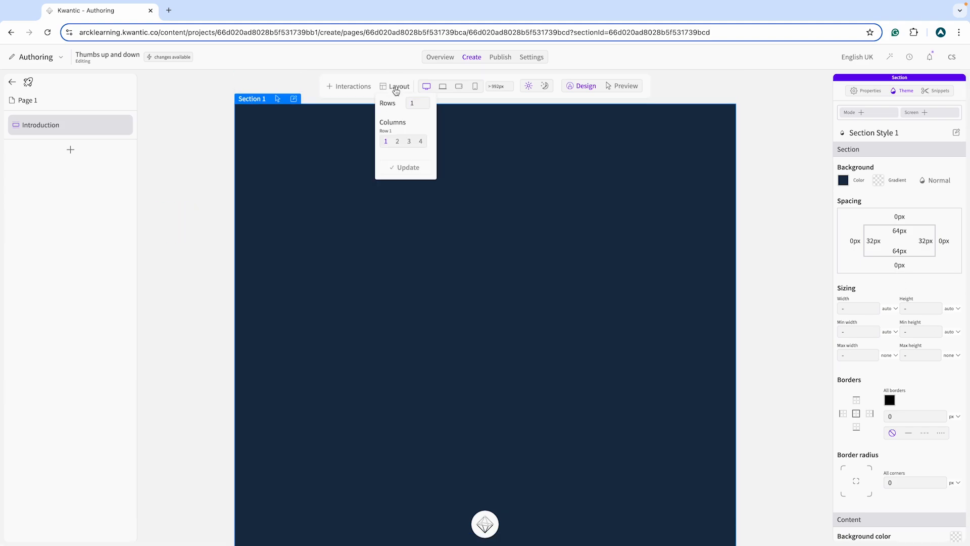
click(423, 102)
click(397, 141)
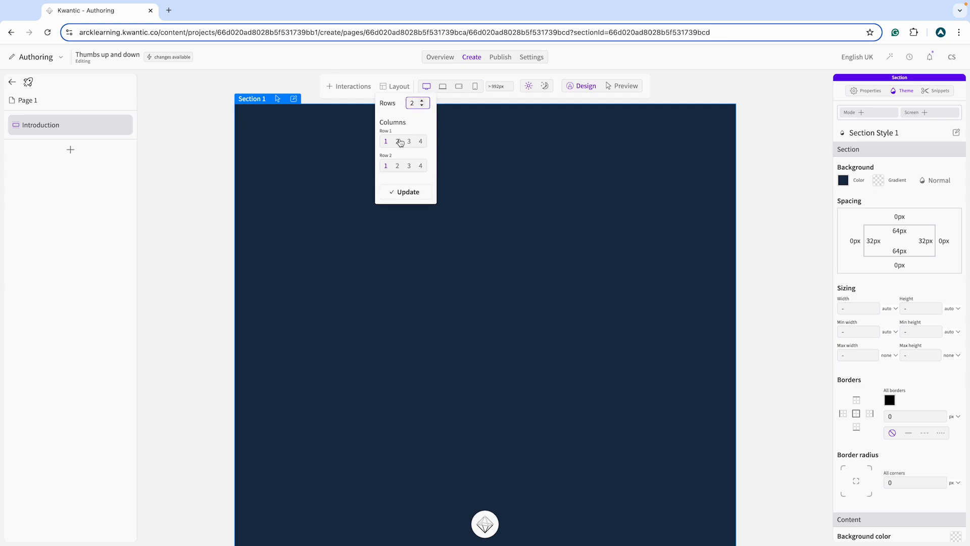
click(398, 167)
click(402, 195)
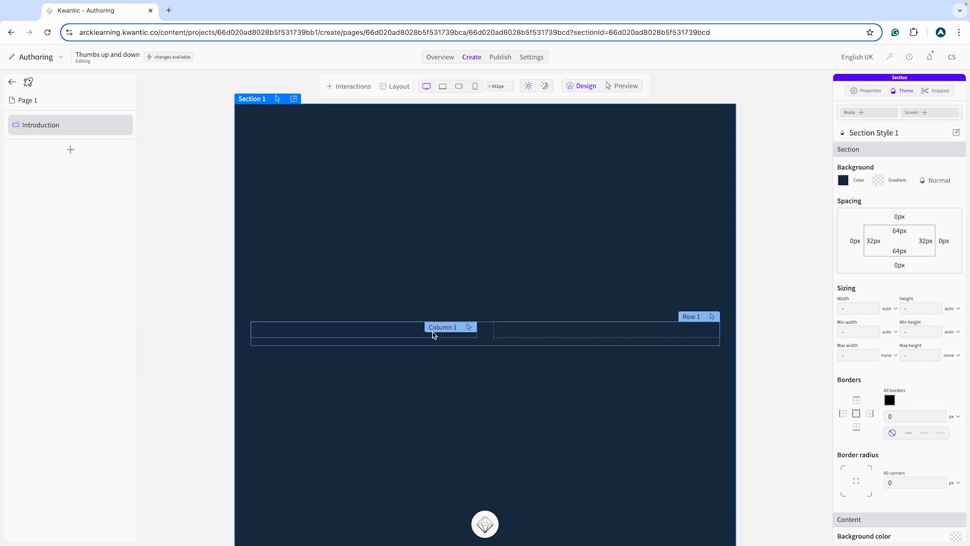
Step: Add one Text interaction to Column 1 of Row 1
click(469, 328)
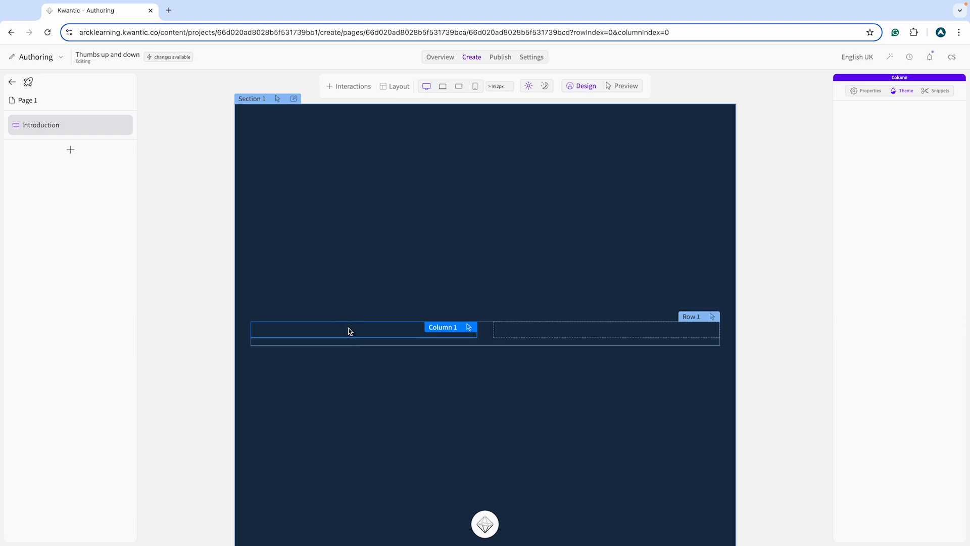
click(355, 89)
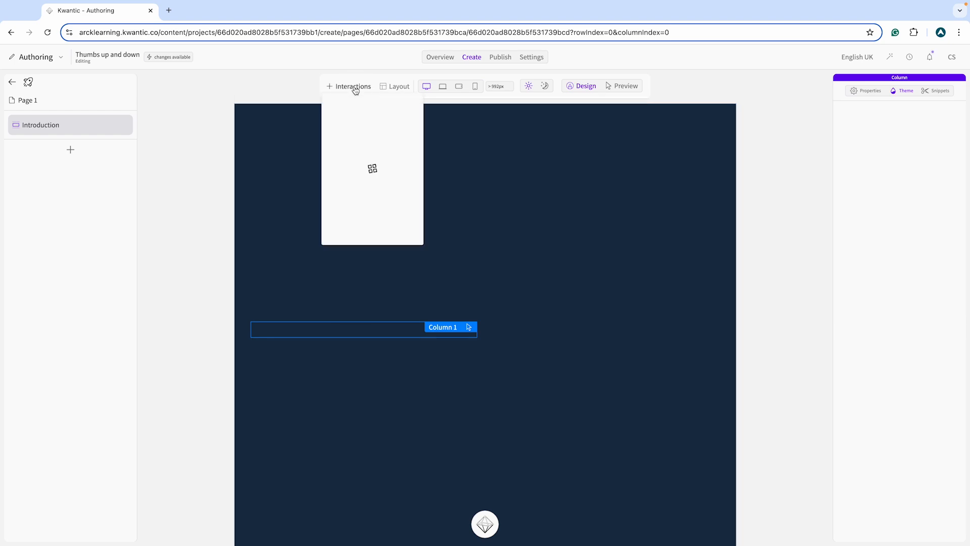
click(344, 111)
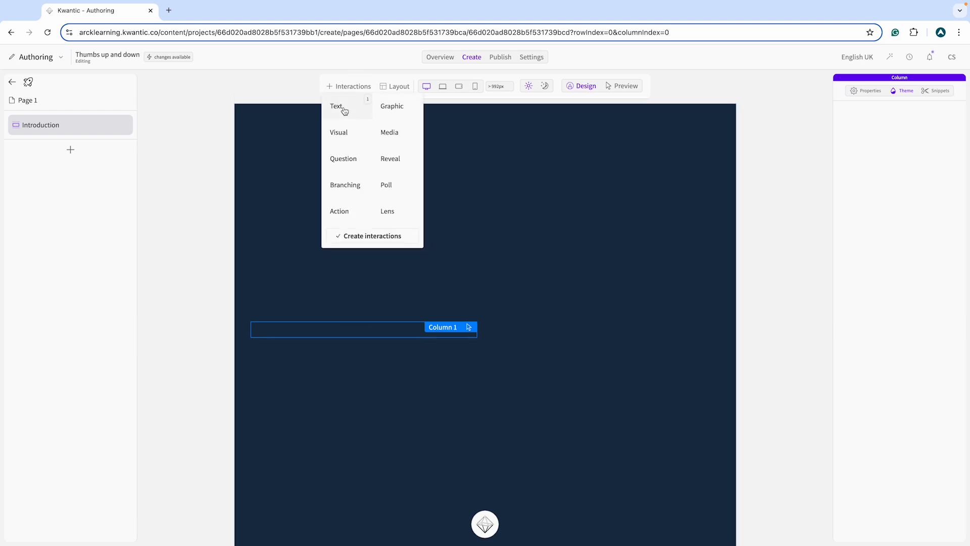
click(357, 239)
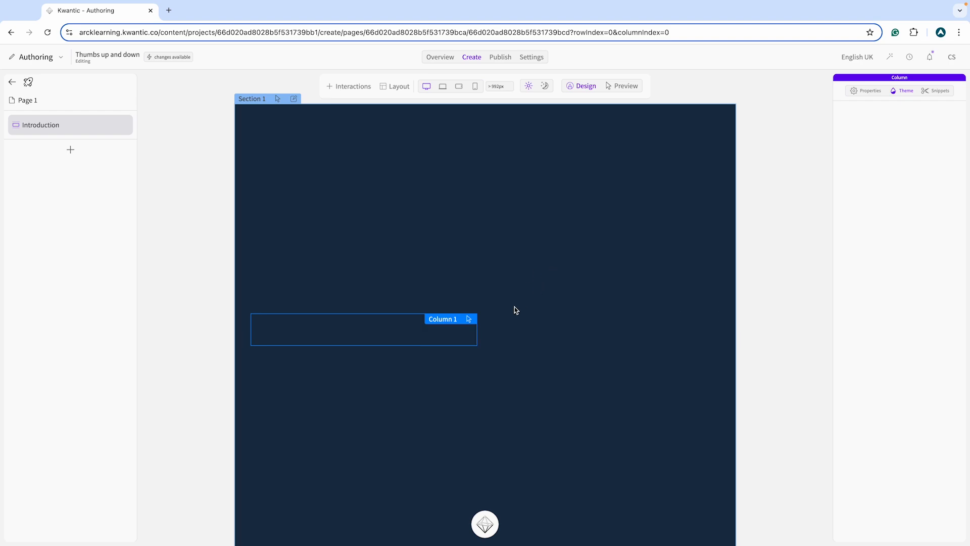
Step: Enter "Hello, Im Bob. Do you like my shirt?" as the title of the Text interaction in Column 1
click(367, 331)
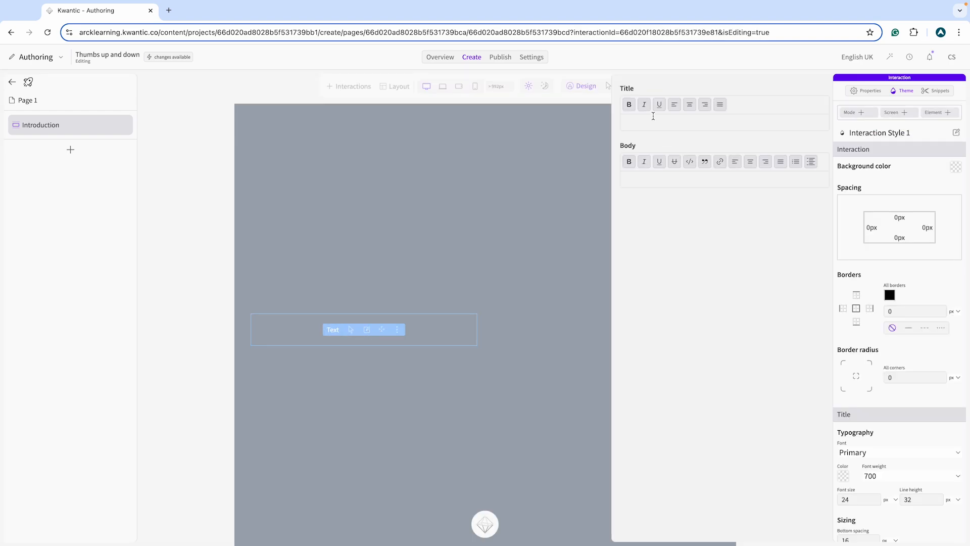
click(654, 121)
key(super+Tab)
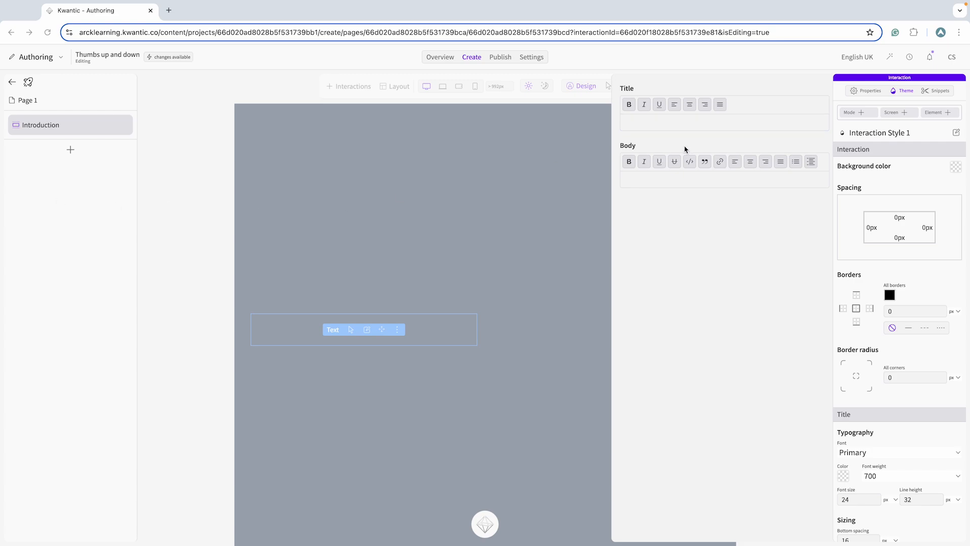
key(super+Tab)
click(706, 123)
text(Hello, Im Bob. Do you like my shirt?)
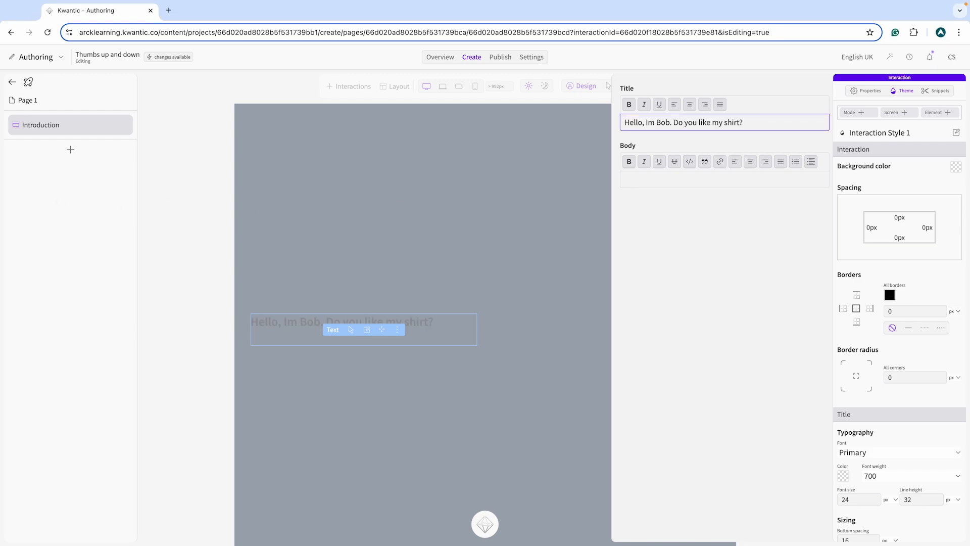
Step: Add the body text "Answer Bob with the buttons below." to the Text interaction, and preview the page in a separate browser tab
key(super+Tab)
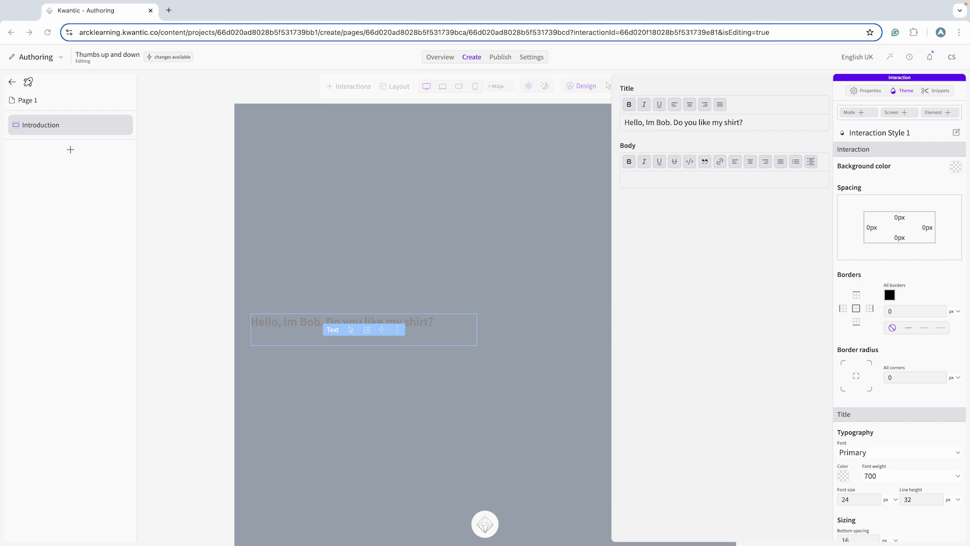
key(super+Tab)
click(668, 181)
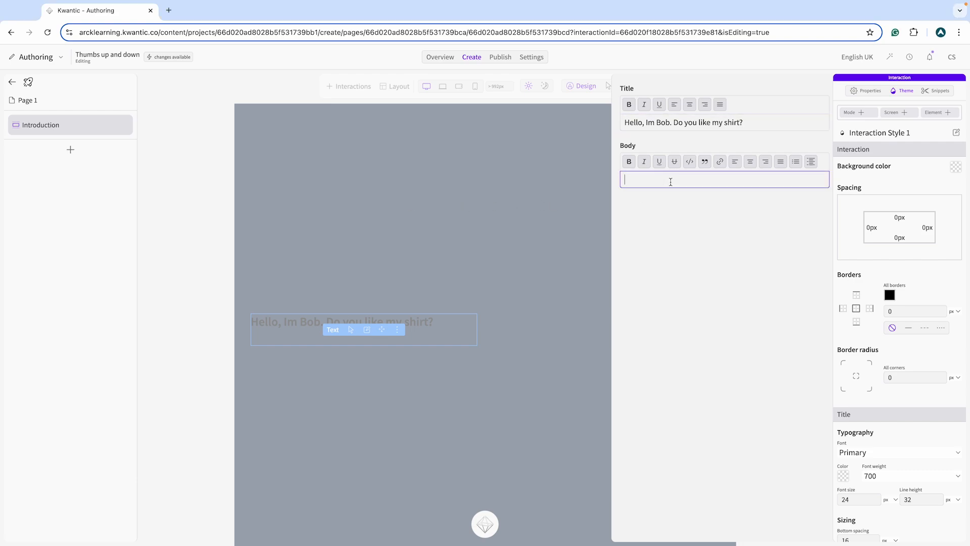
text(Answer Bob with the buttons below.)
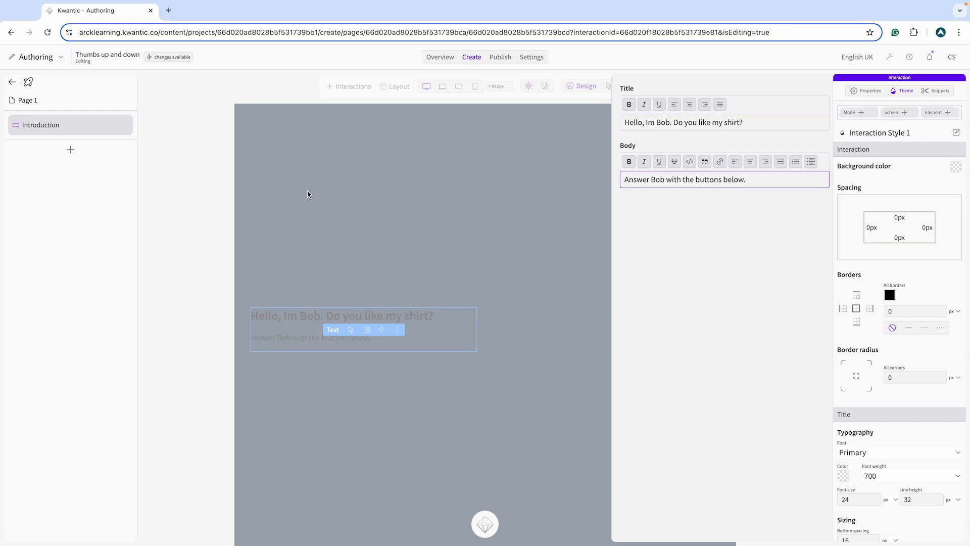
click(193, 208)
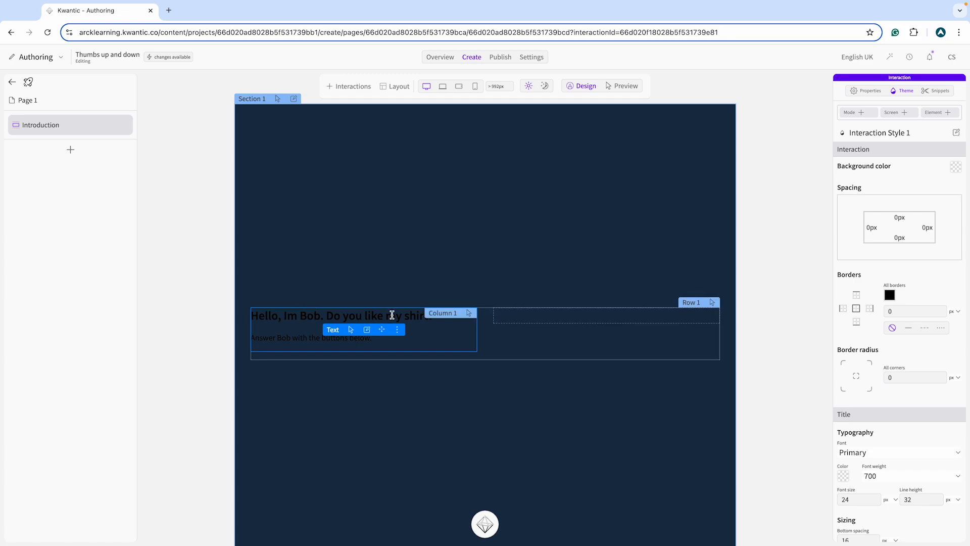
click(891, 60)
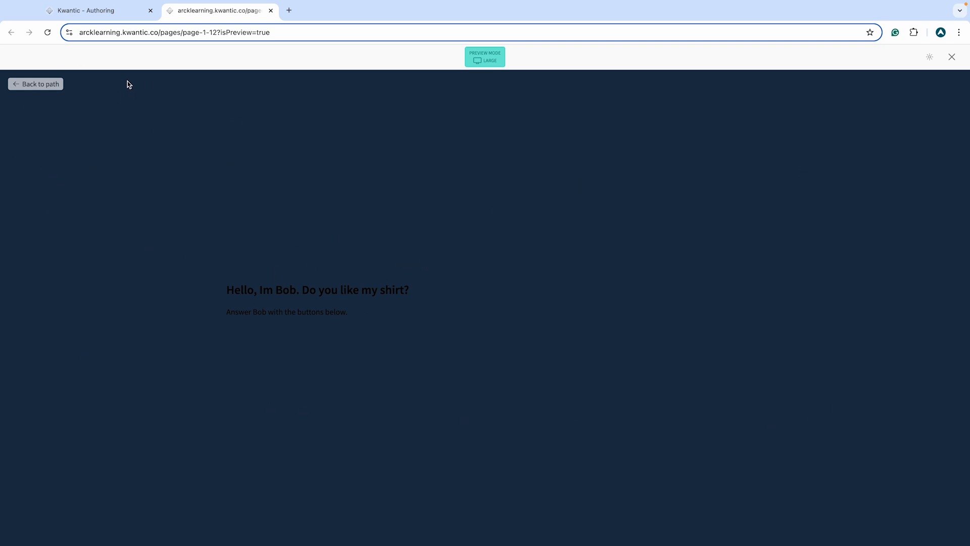
click(101, 14)
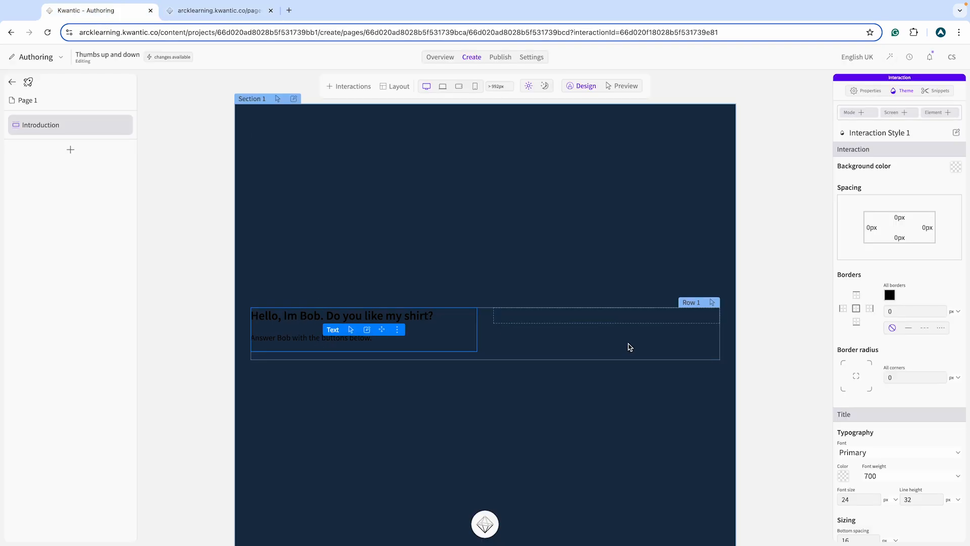
Step: Style the Text interaction's title with the Secondary font and the color #F87F7F
click(372, 332)
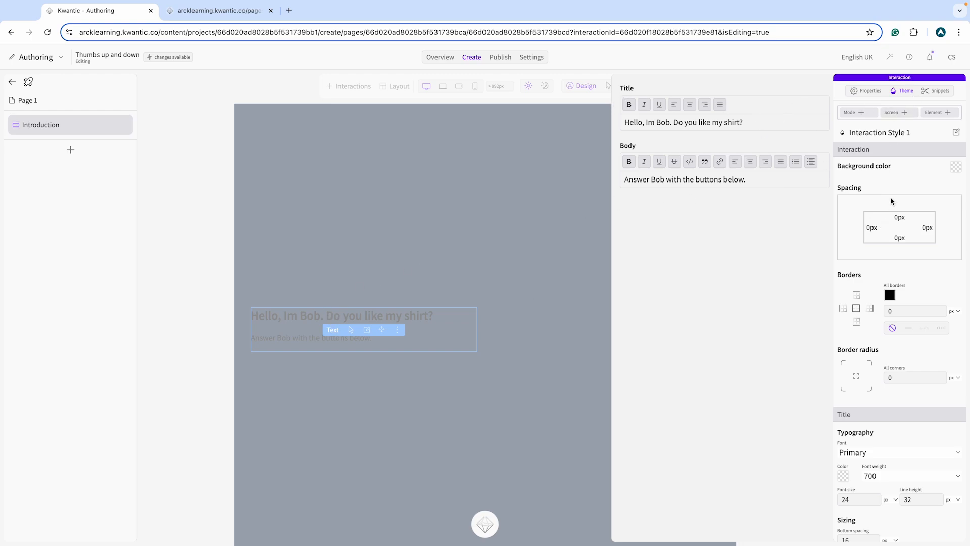
scroll(892, 201, down, 4)
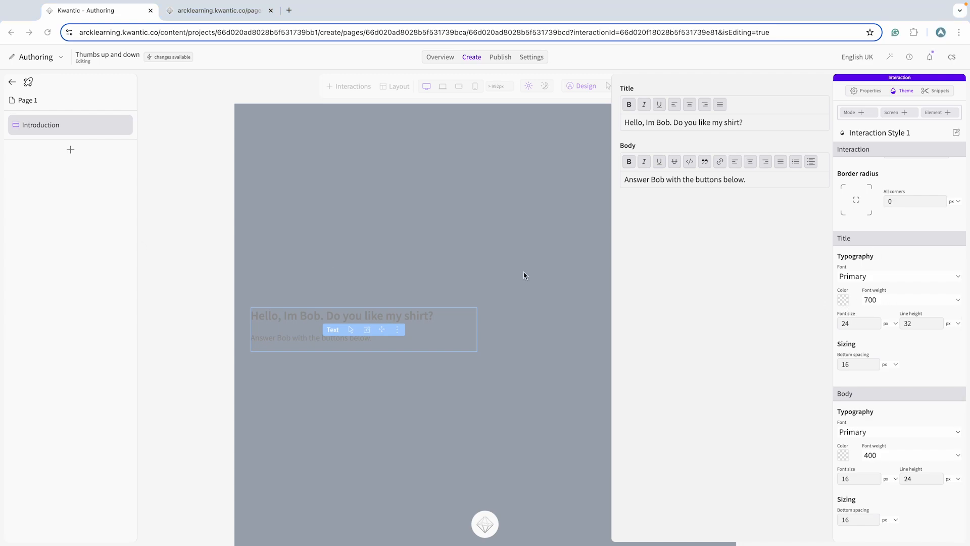
click(893, 276)
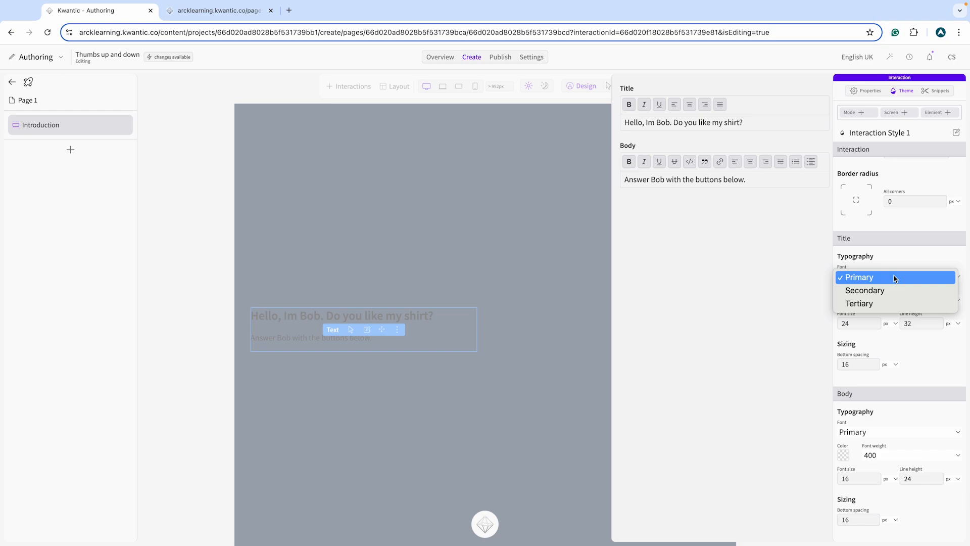
click(874, 291)
click(844, 298)
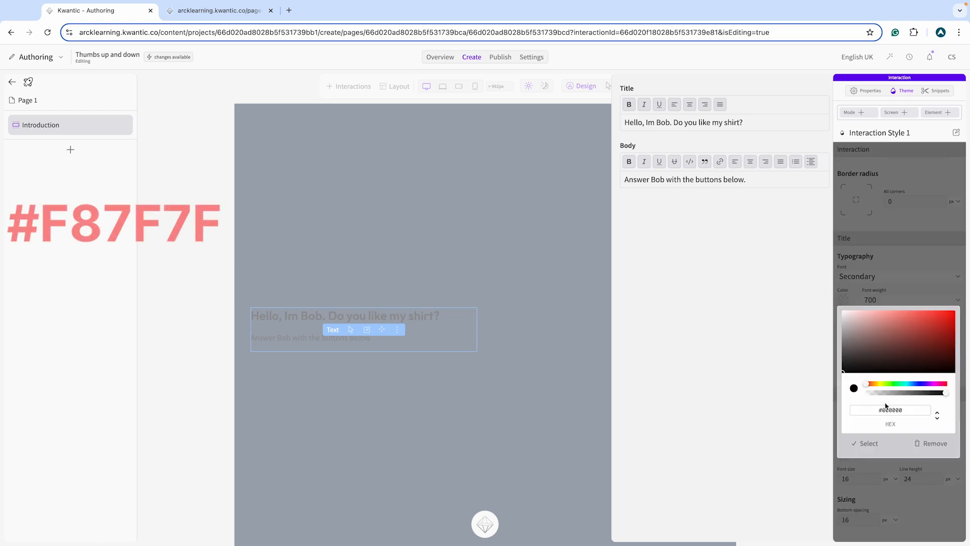
triple_click(868, 406)
text(F87F7F)
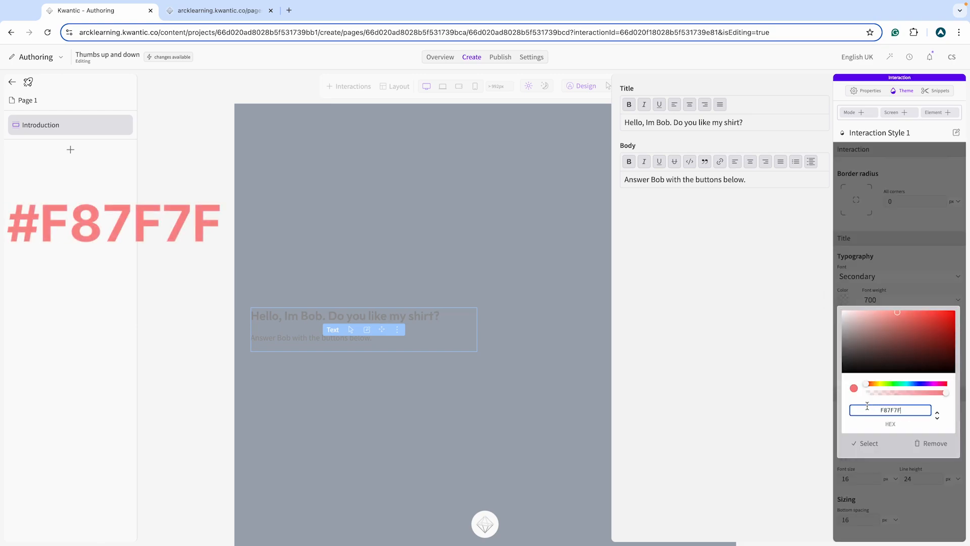
click(868, 444)
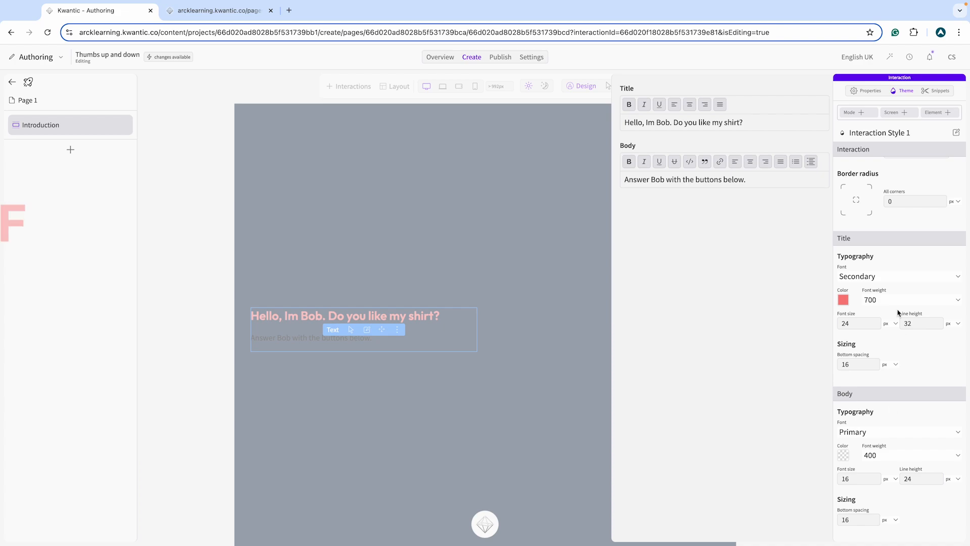
Step: Set the title's font size and line height both to 75 px
double_click(845, 323)
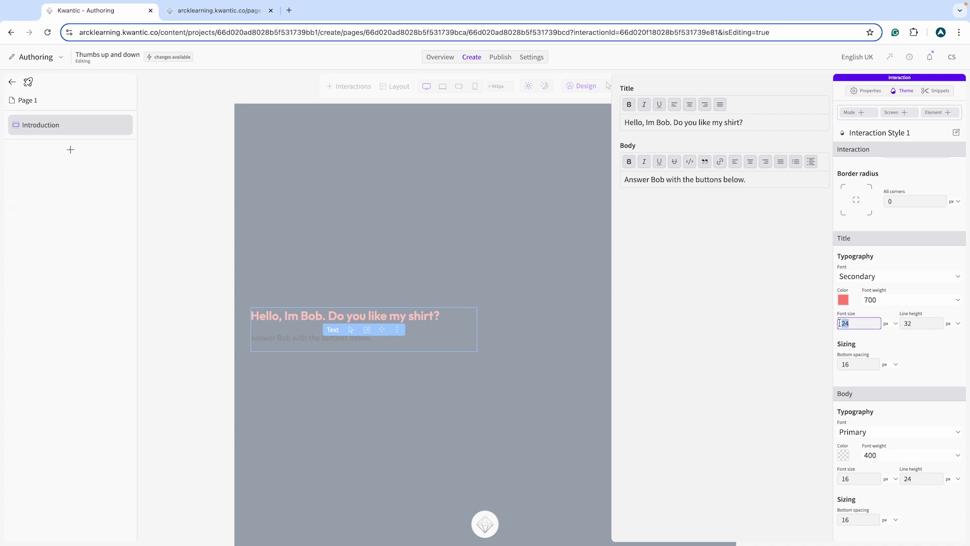
click(907, 323)
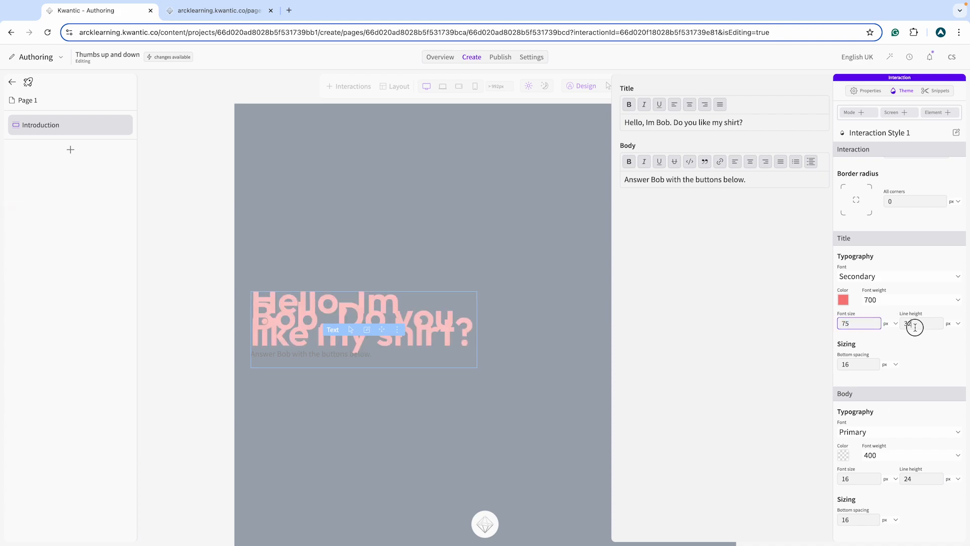
text(75)
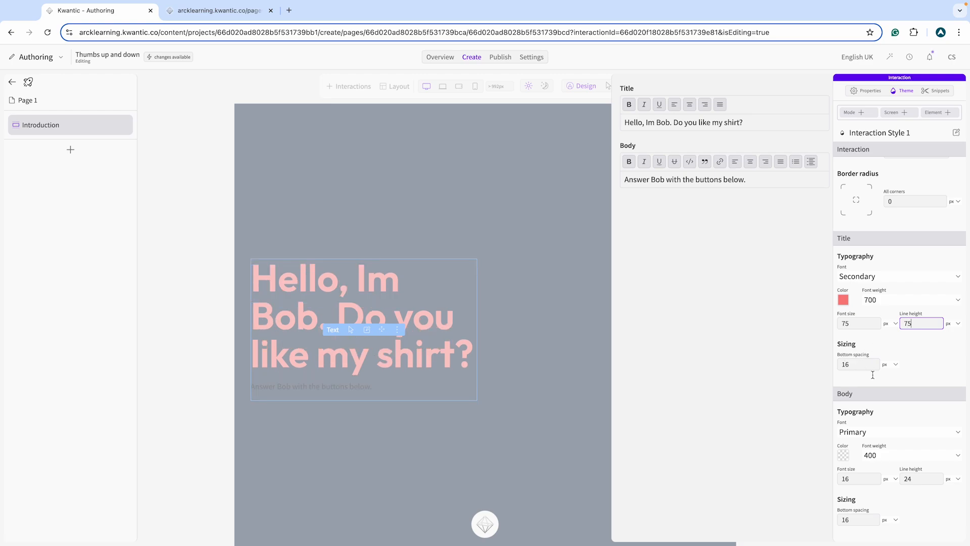
Step: Make the Text interaction's body text white with a font size of 25 px, keeping the Primary font
click(889, 432)
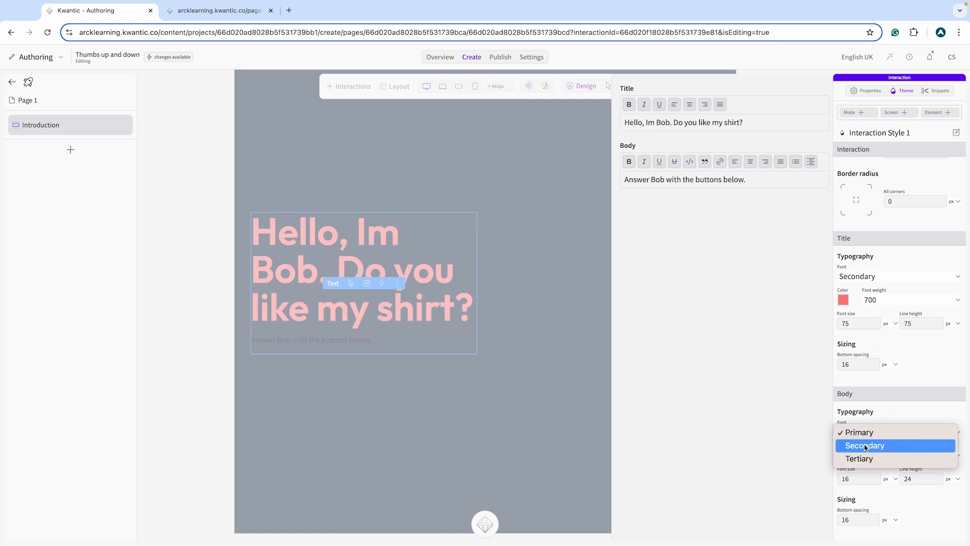
click(859, 432)
click(844, 455)
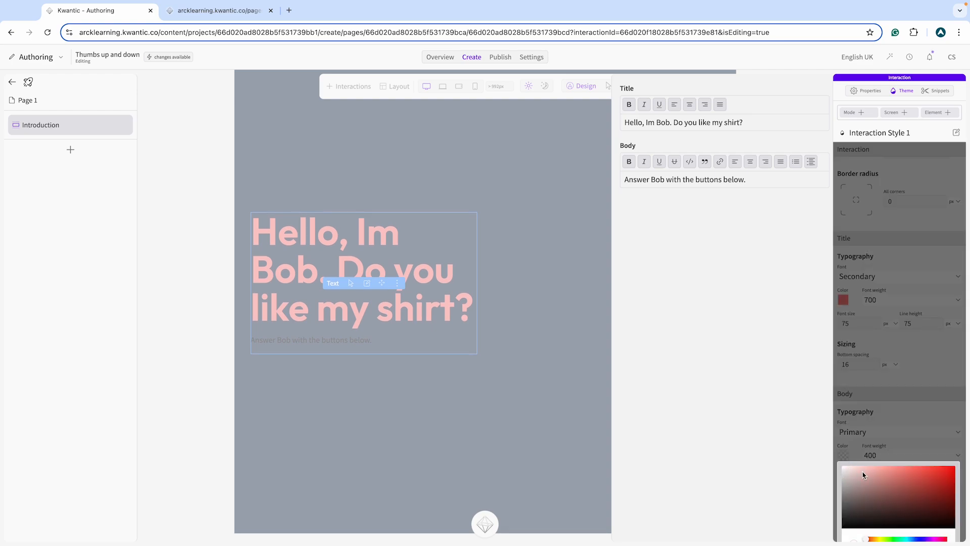
scroll(864, 477, down, 2)
click(866, 527)
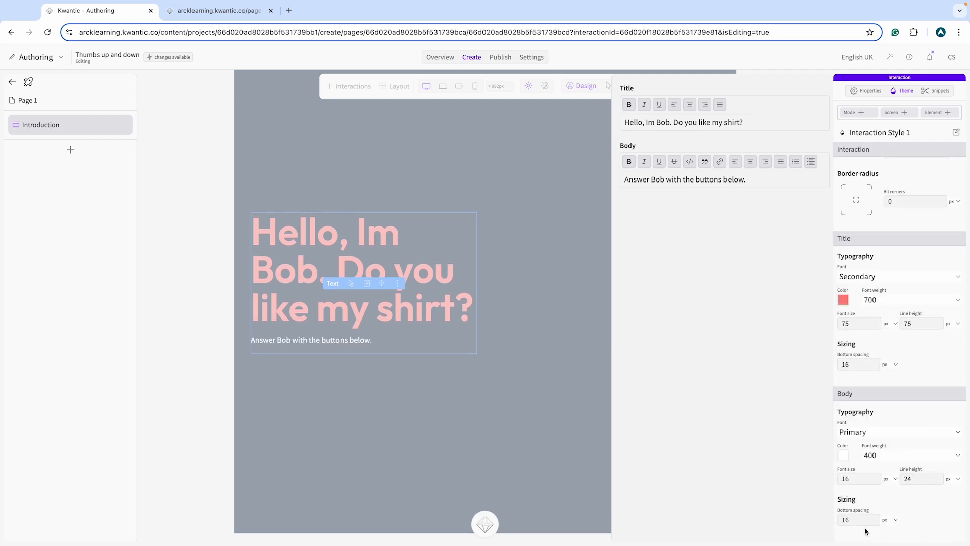
drag(865, 479, 842, 478)
click(920, 433)
click(897, 411)
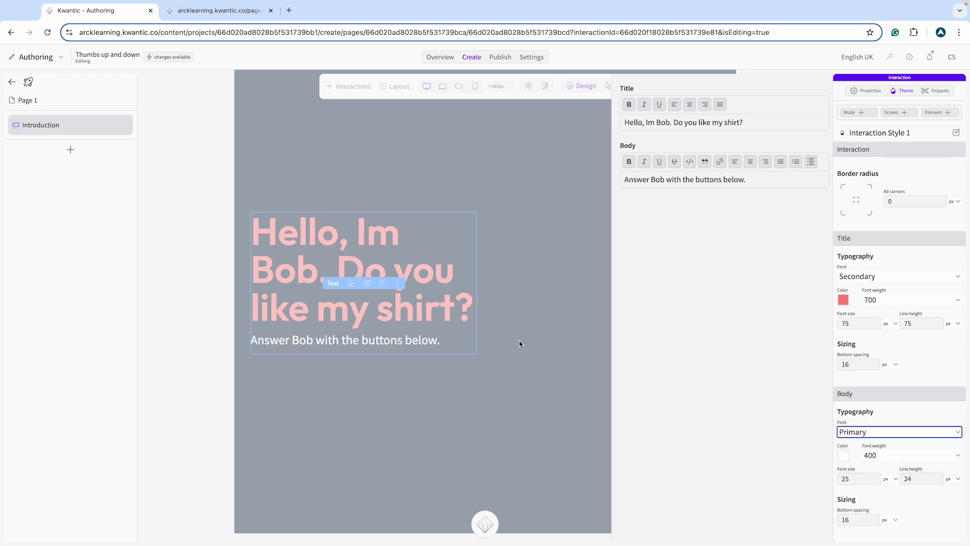
click(189, 189)
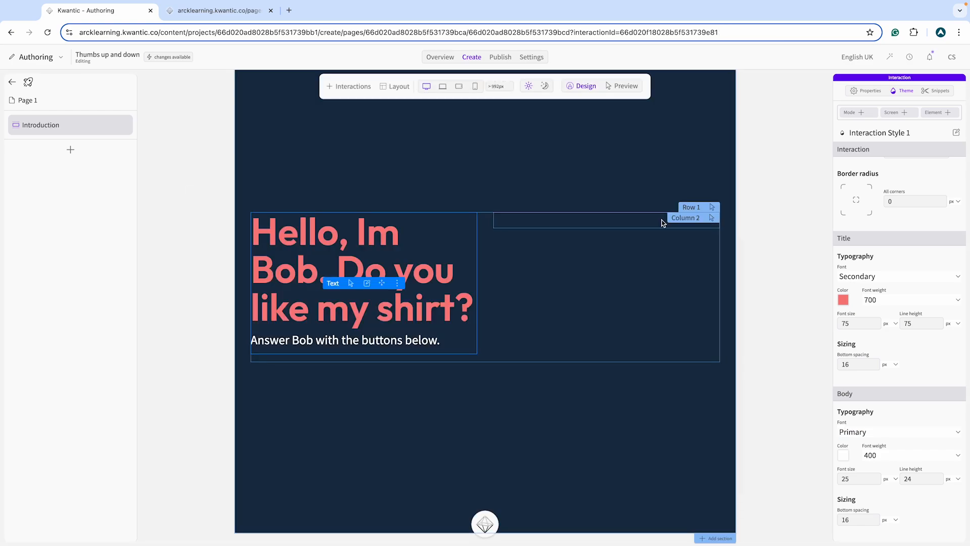
Step: Add one Media interaction to Column 2 of Row 1 and open it for editing
click(711, 218)
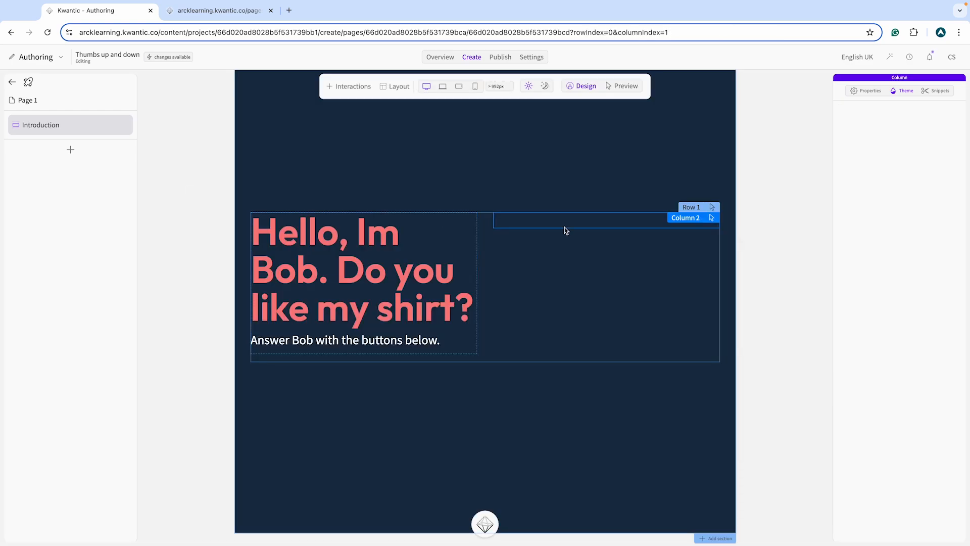
click(352, 89)
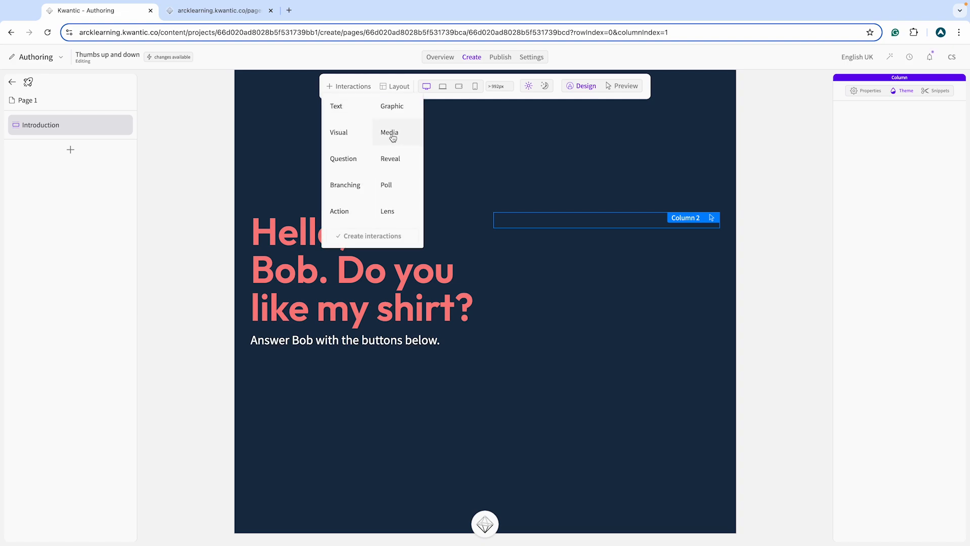
click(392, 135)
click(380, 235)
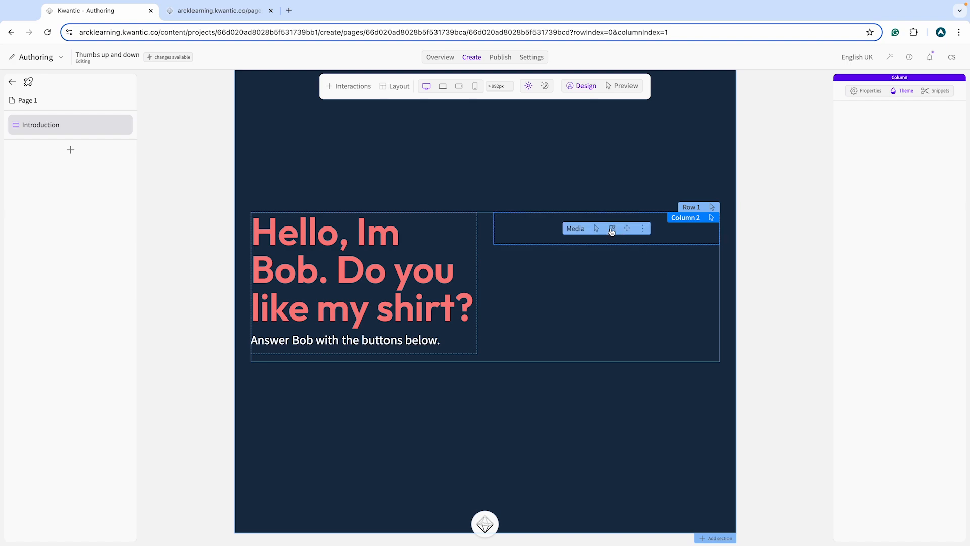
click(612, 230)
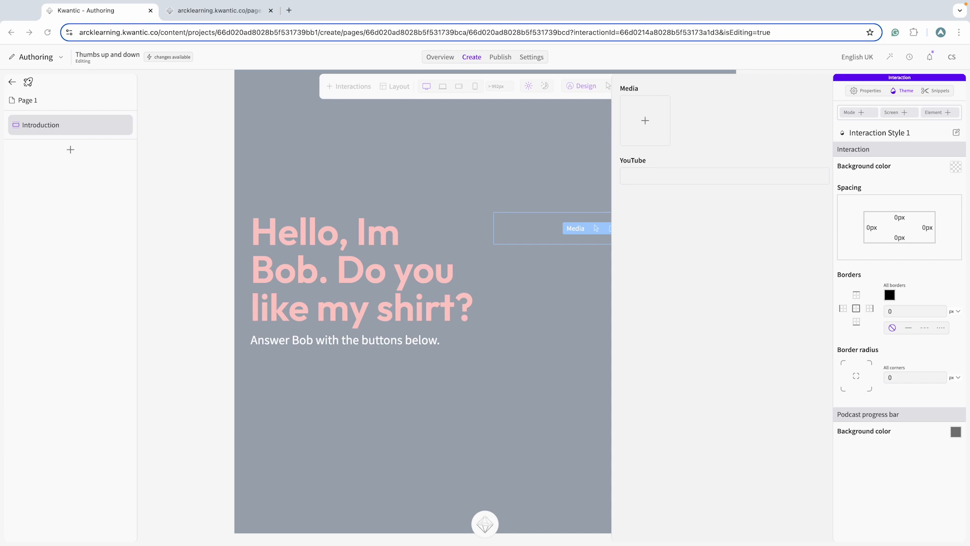
Step: Load Bob's Rive animation file into the Media interaction and check how it looks in the page preview
drag(238, 238, 644, 127)
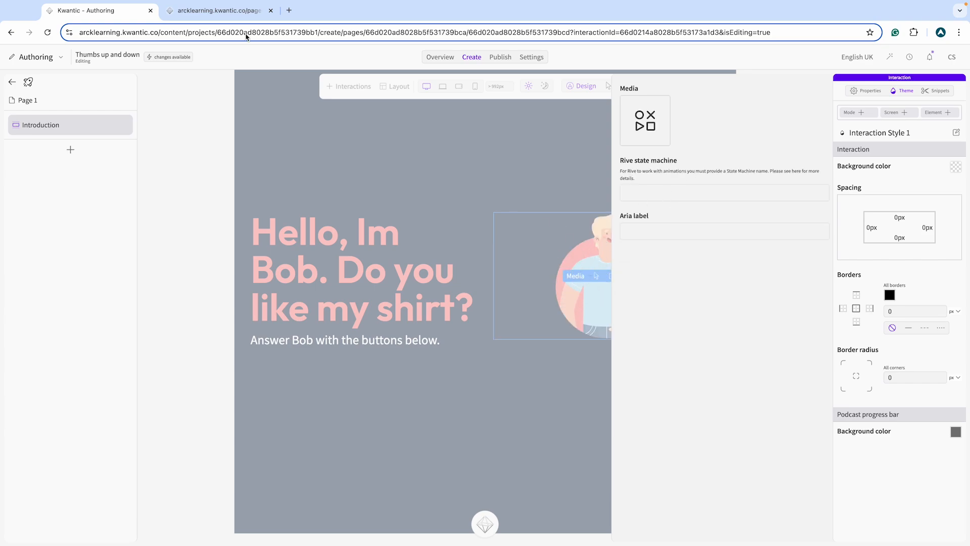
click(238, 10)
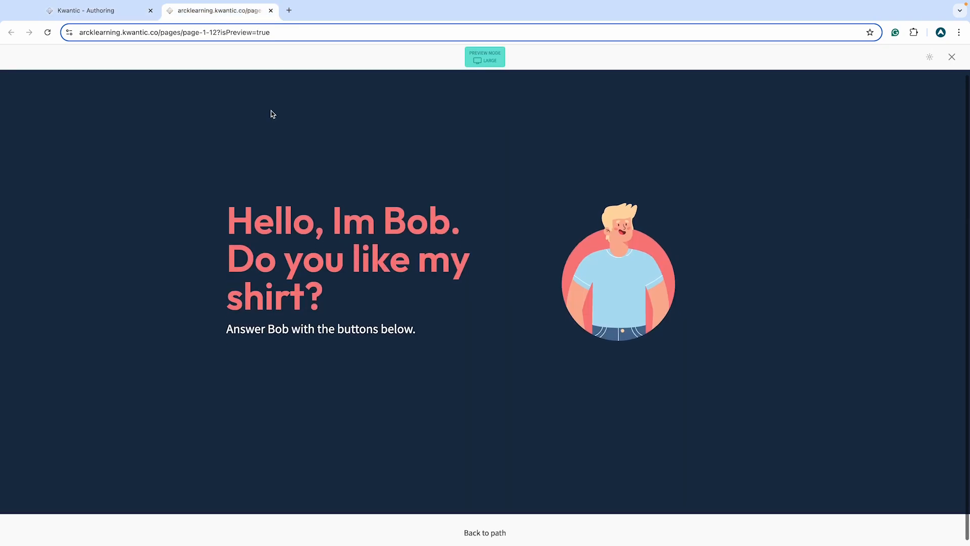
click(120, 20)
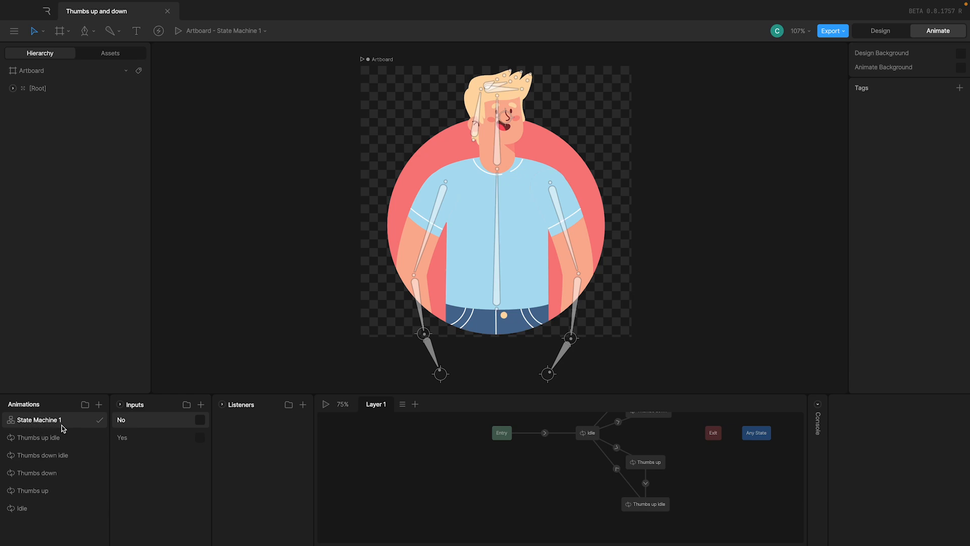
Step: Set the Media interaction's Rive state machine to State Machine 1, matching the name in the Rive file
click(444, 343)
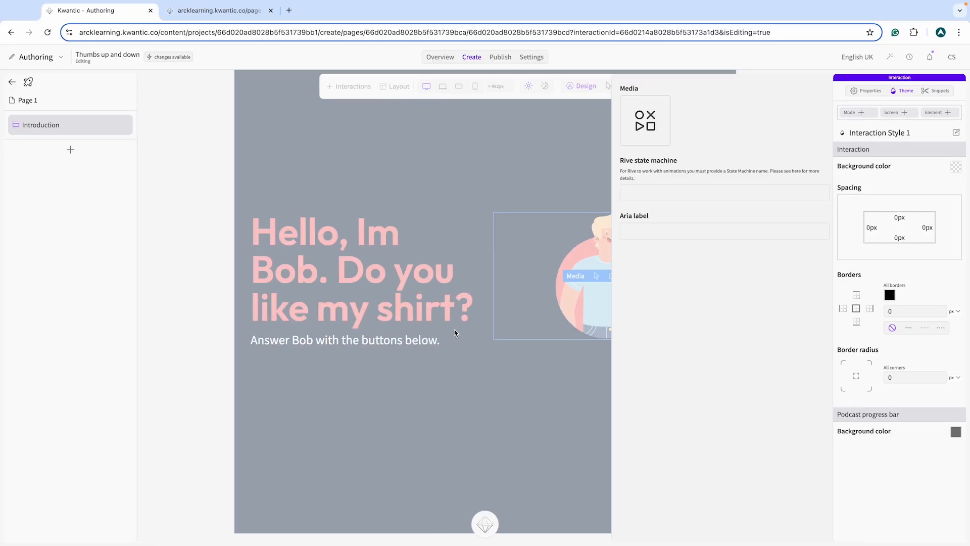
click(655, 197)
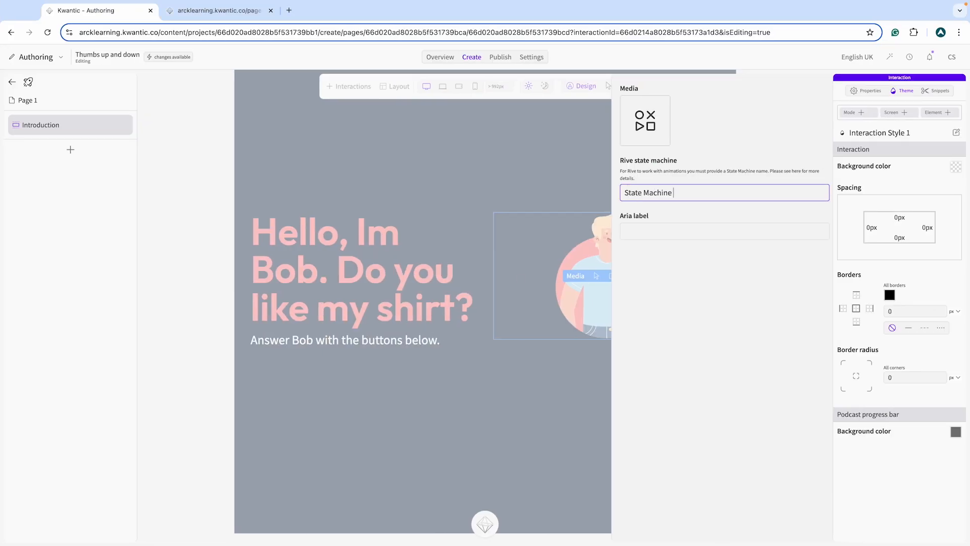
click(709, 158)
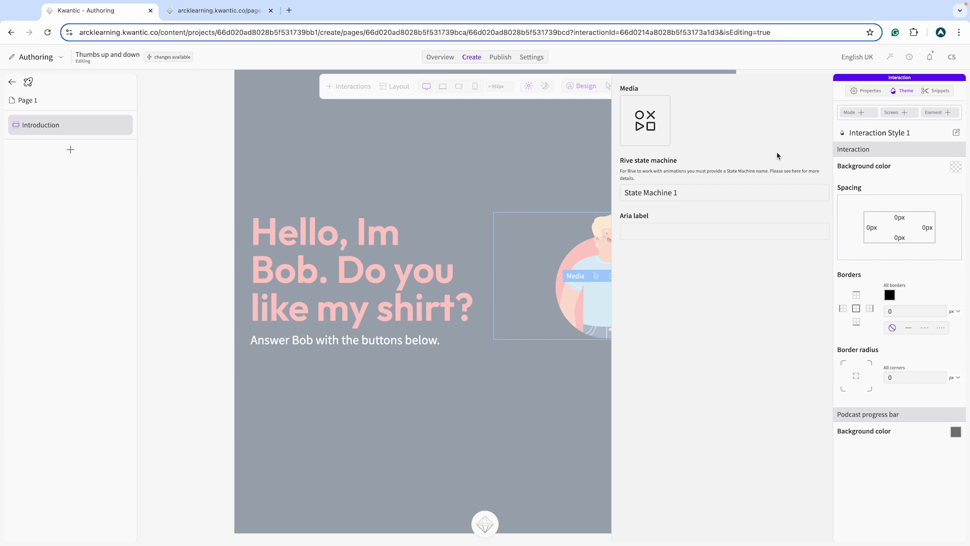
Step: Change the animation's Rive aspect ratio to Square, check it in the preview and finish editing the Media interaction
click(866, 93)
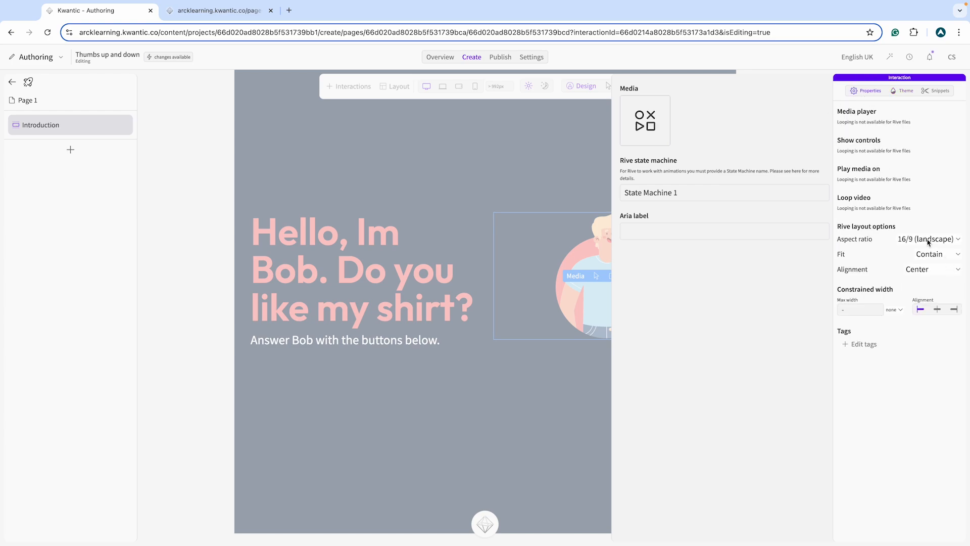
click(929, 240)
click(919, 266)
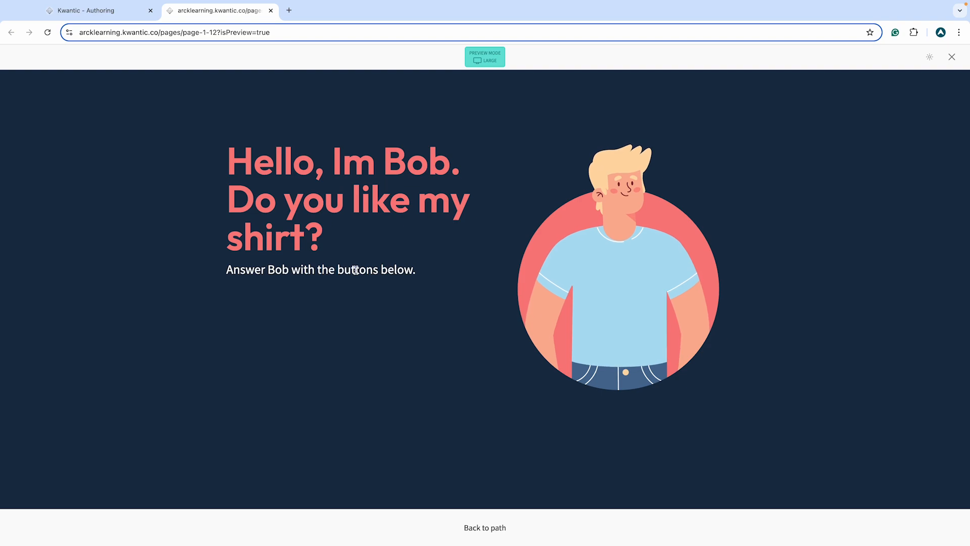
click(100, 15)
click(395, 379)
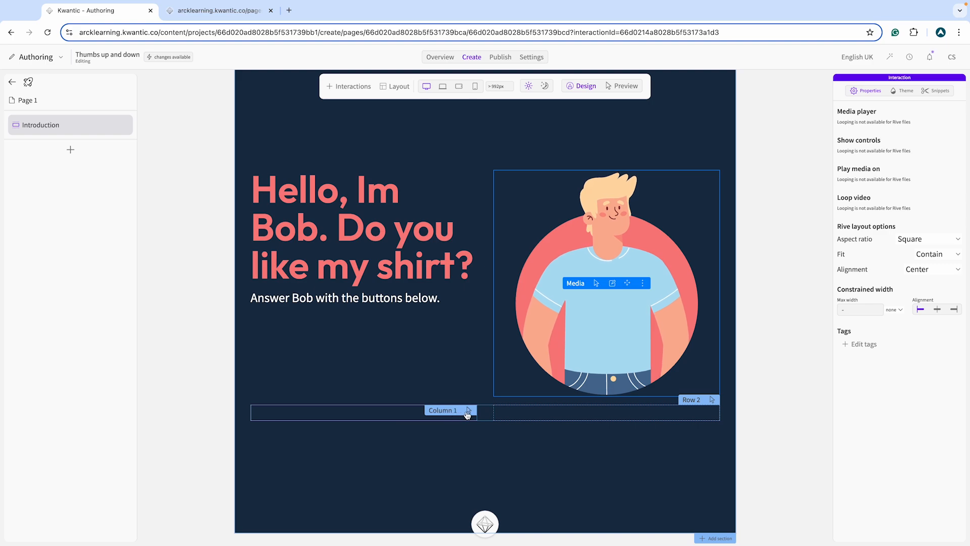
Step: Add an Action interaction to Column 1 of Row 2
click(467, 410)
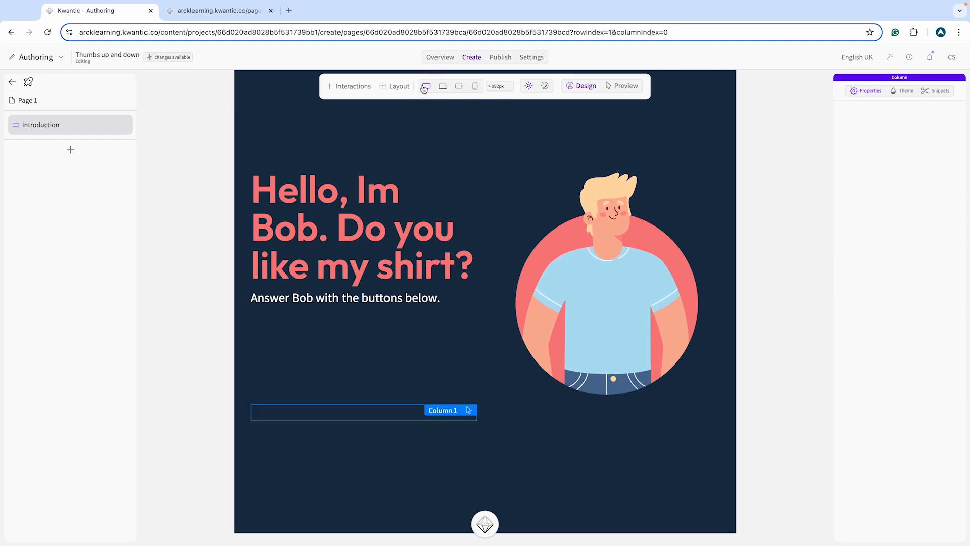
click(358, 87)
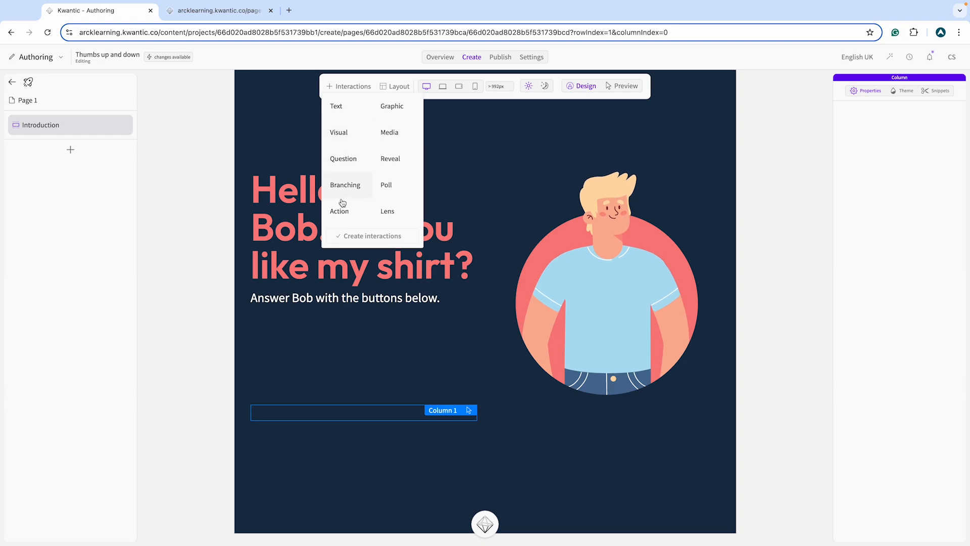
drag(339, 211, 320, 407)
Step: Open the Action interaction's theme for editing and set the button's top and bottom padding to 12 px
click(898, 91)
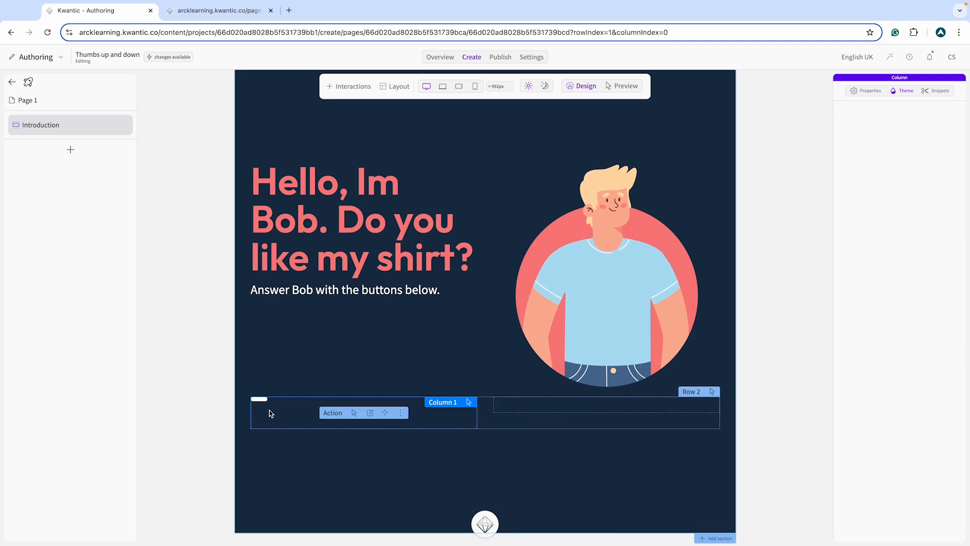
click(370, 414)
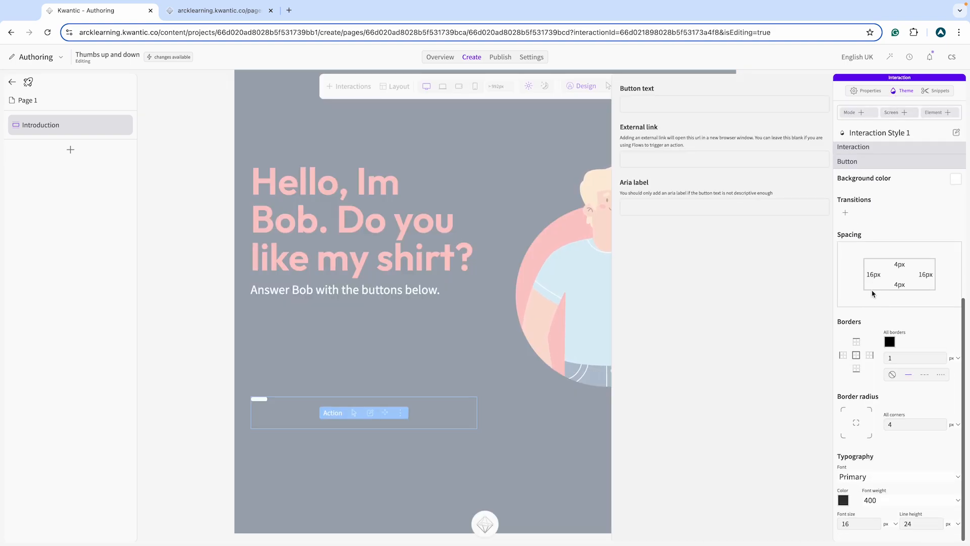
click(899, 267)
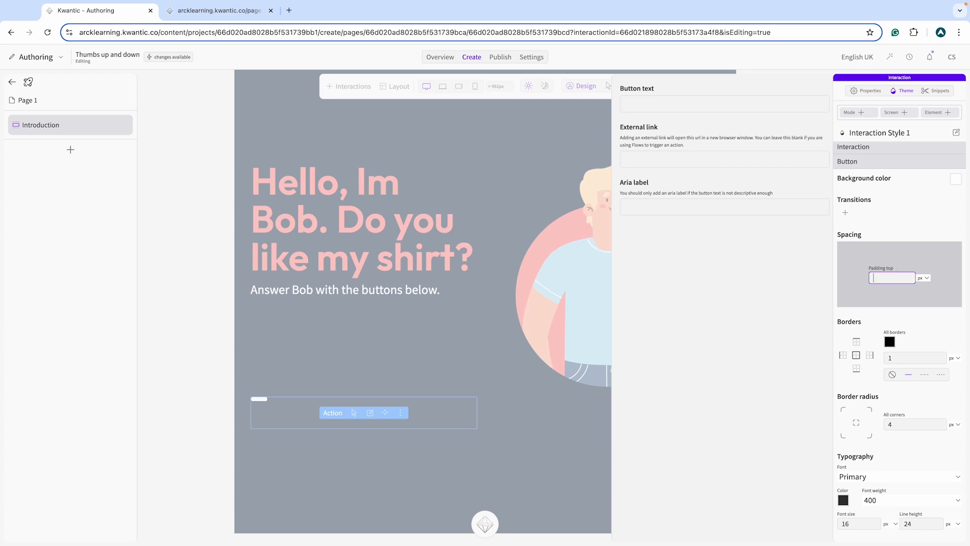
text(10)
click(919, 216)
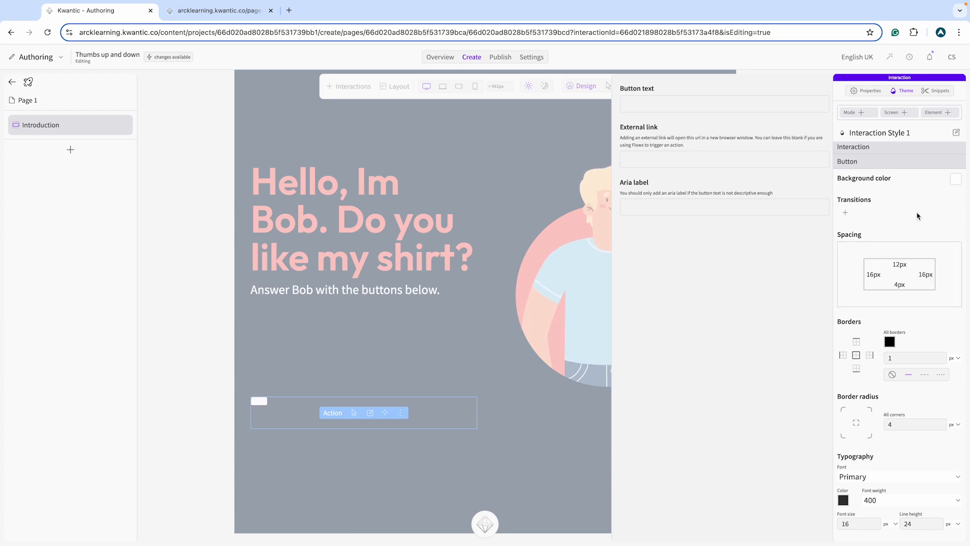
click(901, 283)
text(12)
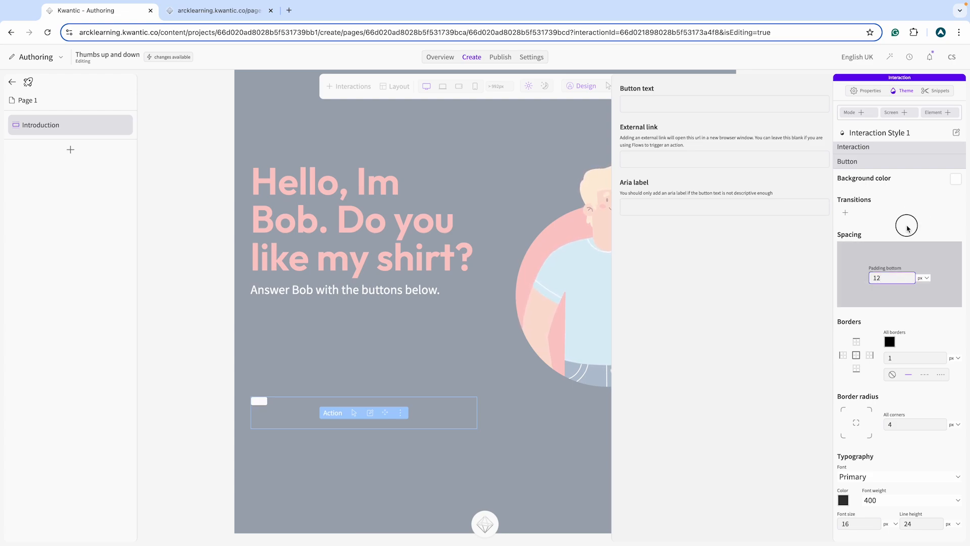
click(905, 225)
Step: Set the button's left and right padding to 20 px
click(874, 276)
key(BackSpace)
text(20)
click(936, 275)
click(926, 274)
click(955, 187)
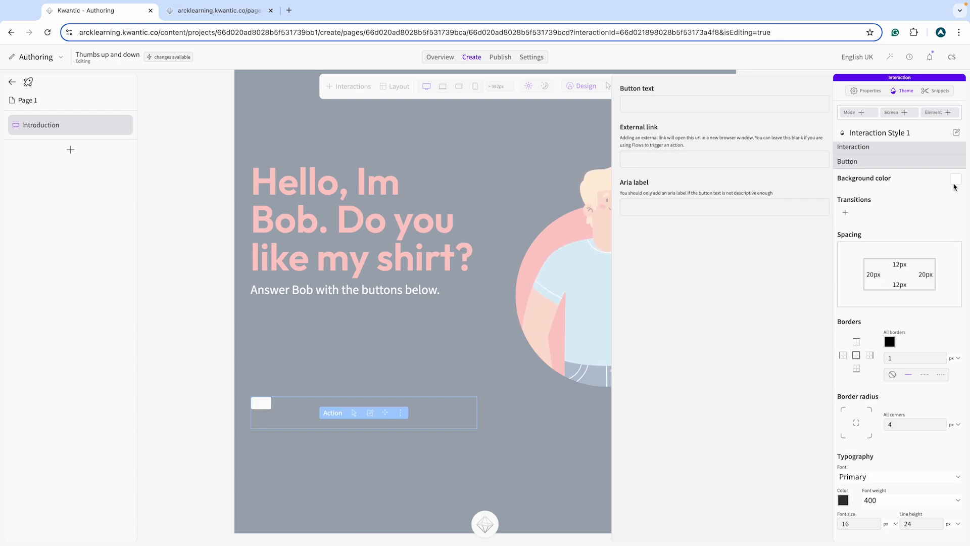
Step: Set the button's background color to #F87F7F
click(955, 180)
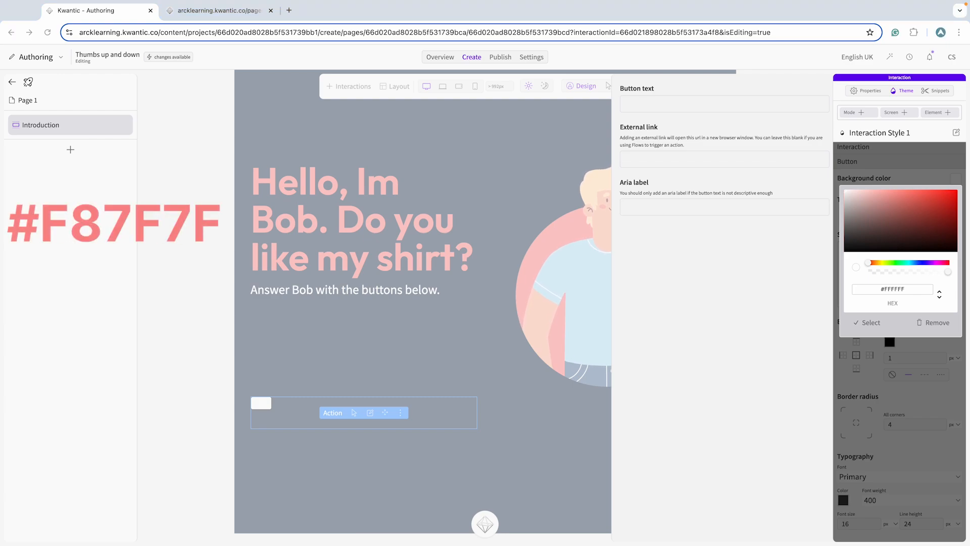
triple_click(904, 289)
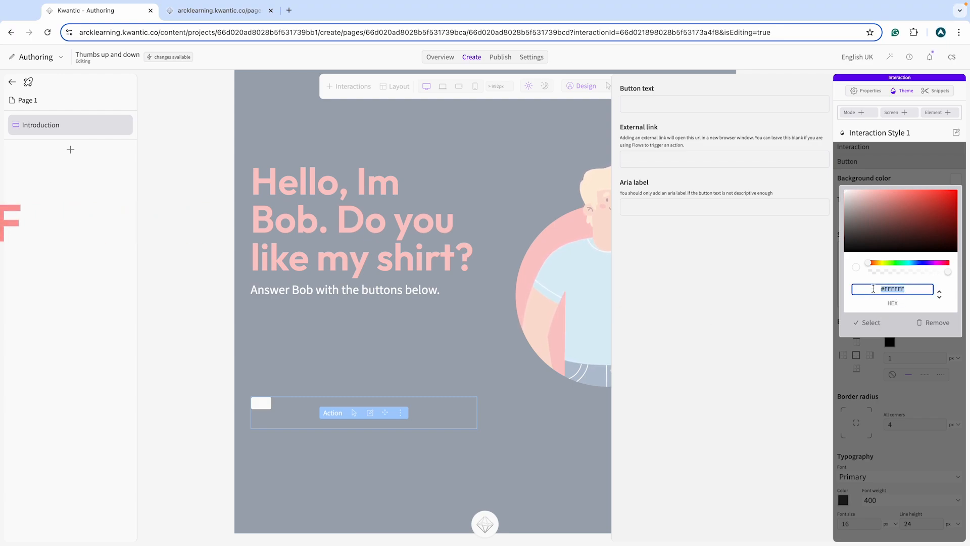
text(F87F7F)
click(879, 328)
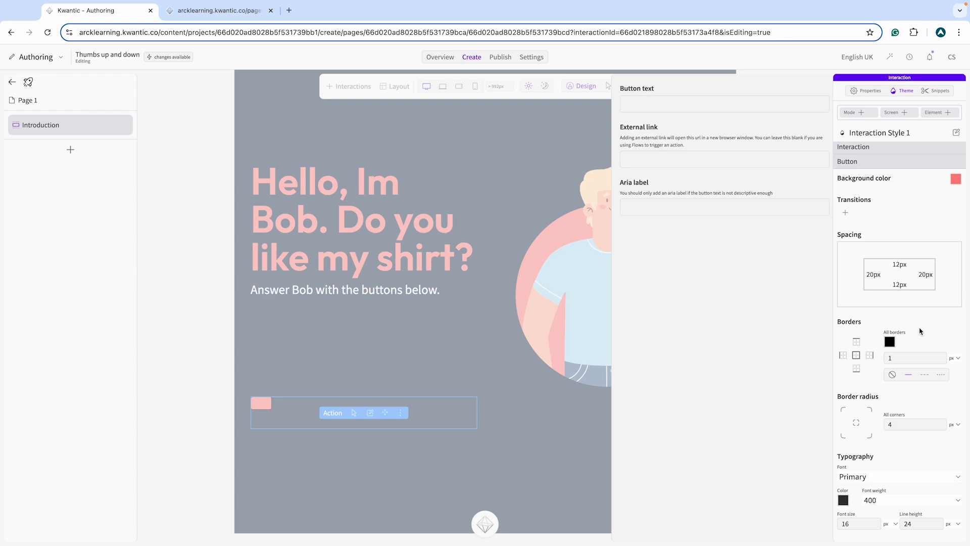
Step: Give the button 3 px borders on all sides in the same #F87F7F color as its background
click(886, 359)
click(890, 341)
click(864, 452)
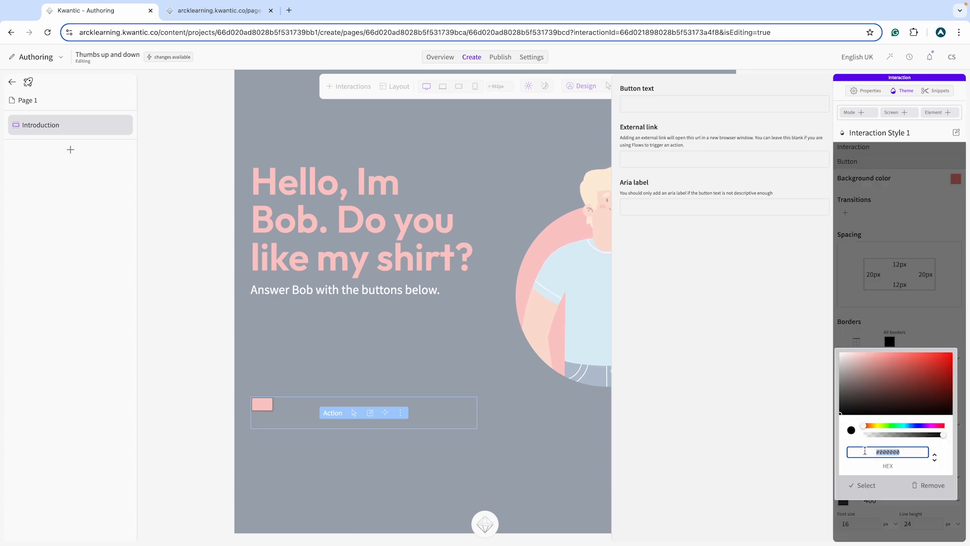
key(ctrl+v)
click(867, 486)
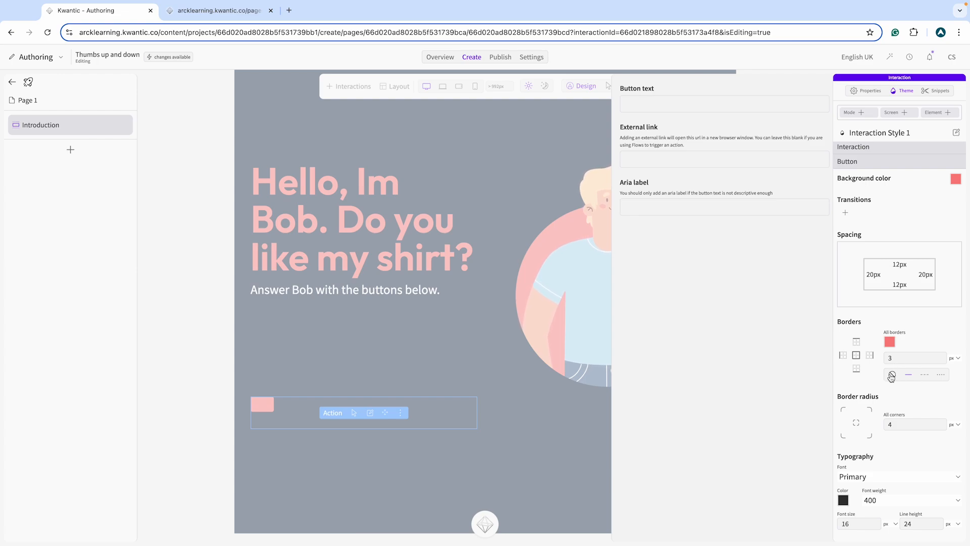
click(858, 357)
Step: Set the border radius of all the button's corners to 6 px
click(893, 424)
drag(893, 424, 884, 425)
text(6)
click(913, 409)
Step: Set the button's font size to 25 px and its text color to #182F48, then check the button in the preview
drag(853, 522, 839, 522)
click(844, 500)
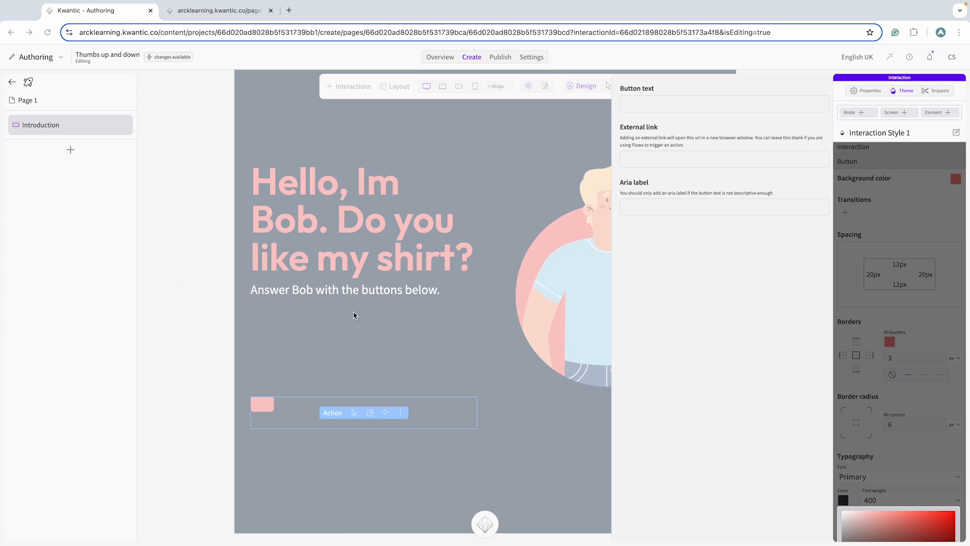
scroll(903, 374, down, 3)
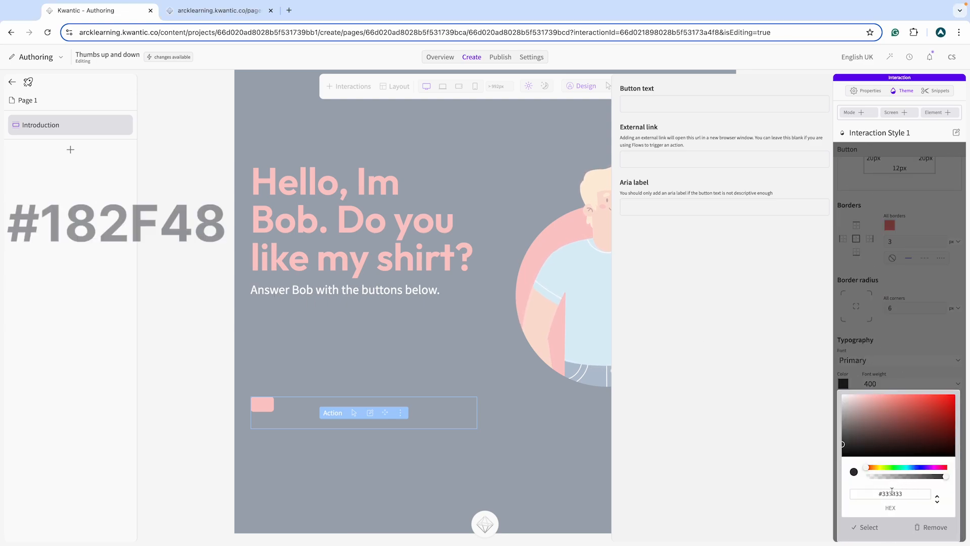
drag(903, 493, 885, 494)
text(182F48)
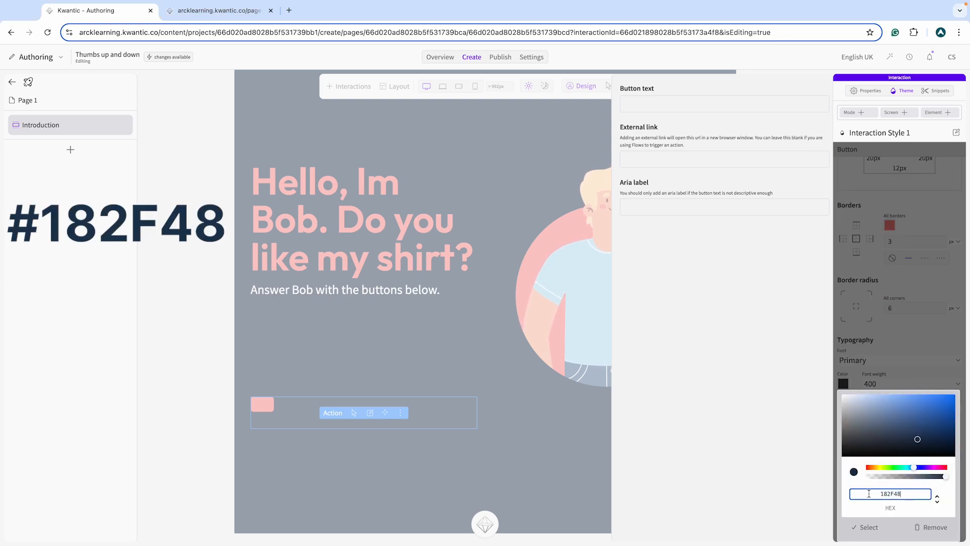
click(867, 526)
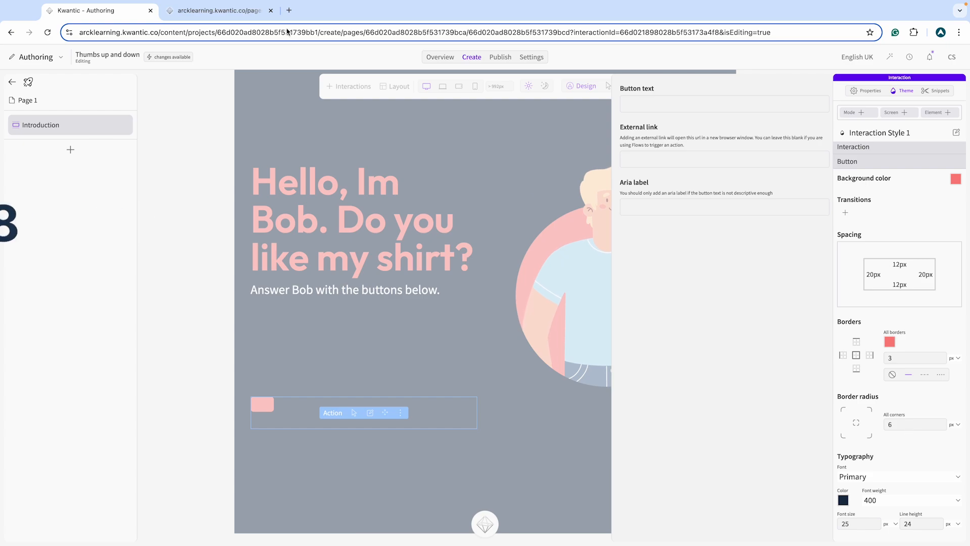
click(216, 10)
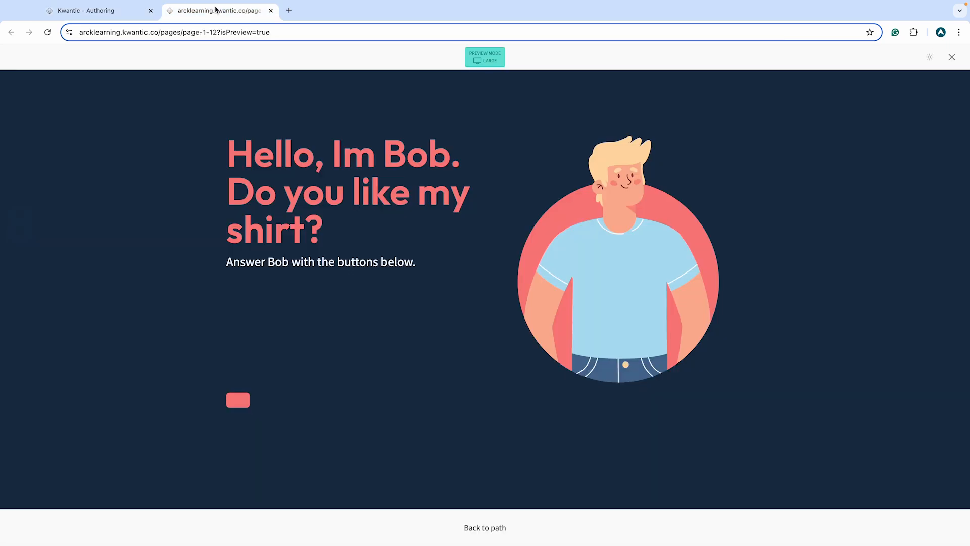
click(97, 10)
Step: Enter "Yes, I love it!" as the button text
click(654, 102)
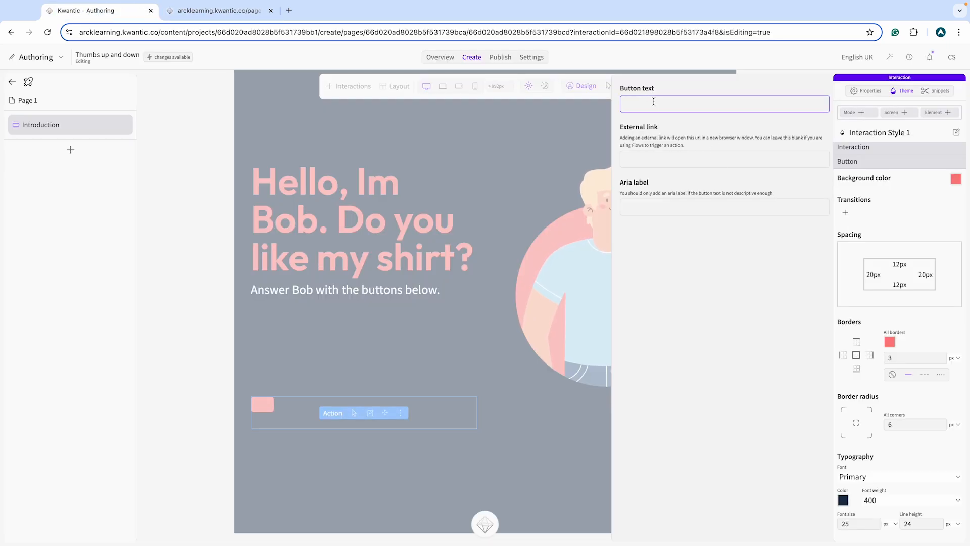
key(ctrl+super+space)
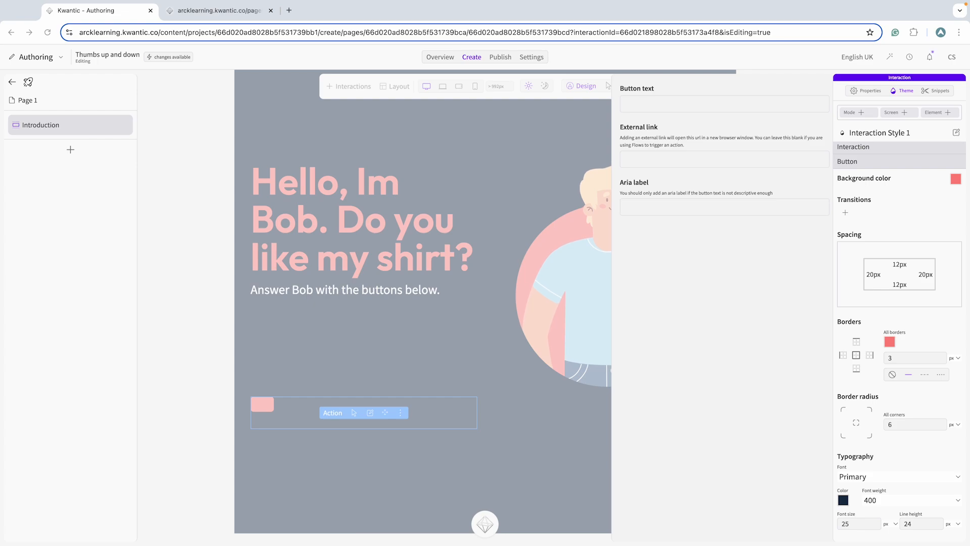
click(629, 104)
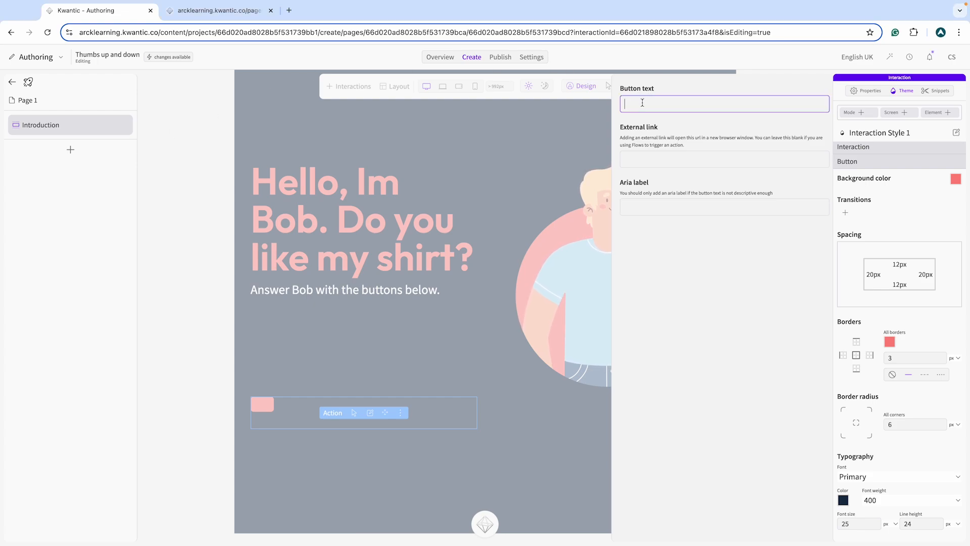
text(Yes, I love it!)
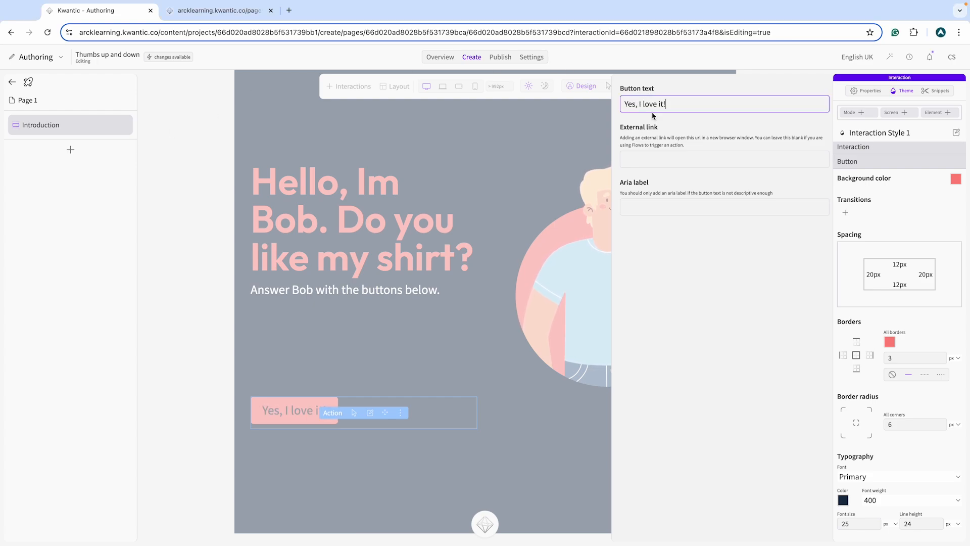
Step: Center the button within the Action interaction, finish editing it and check the page in the preview
click(861, 91)
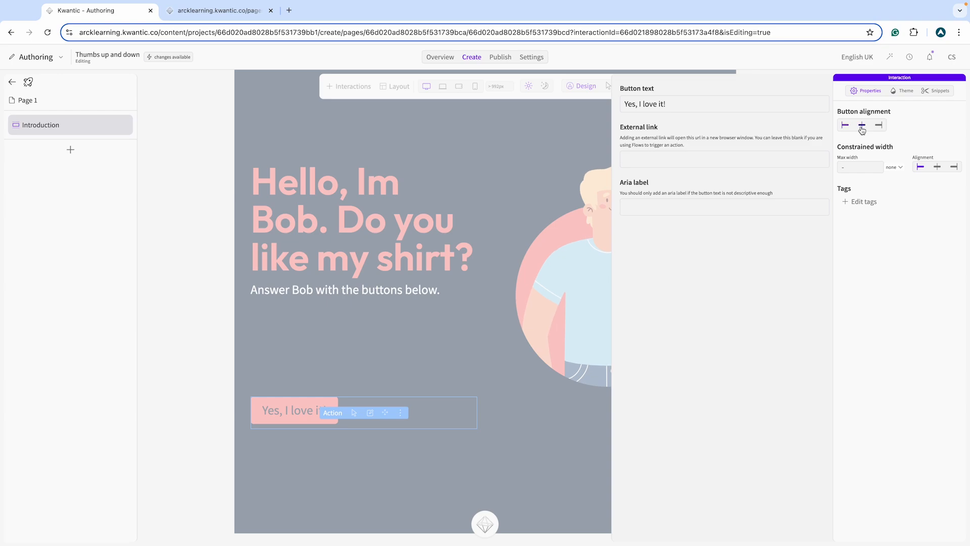
click(862, 126)
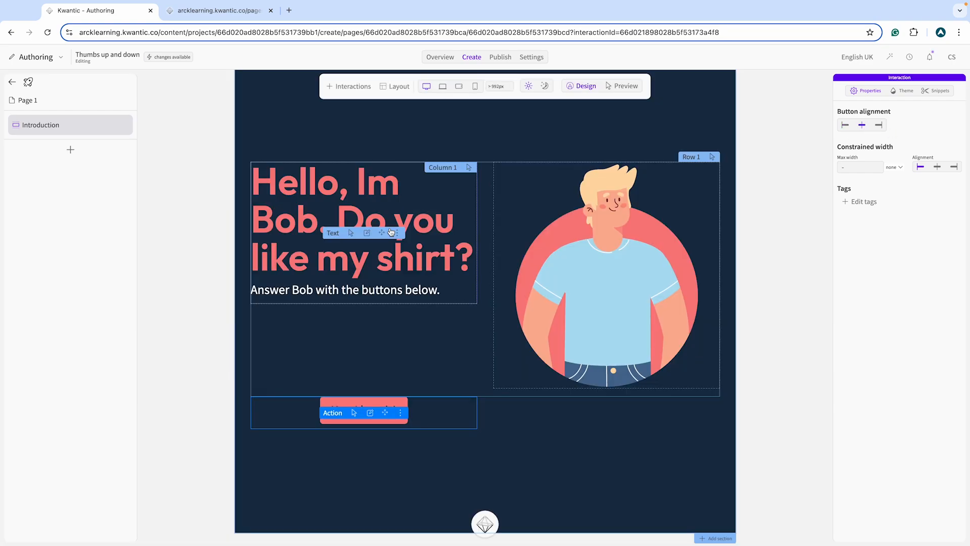
click(202, 11)
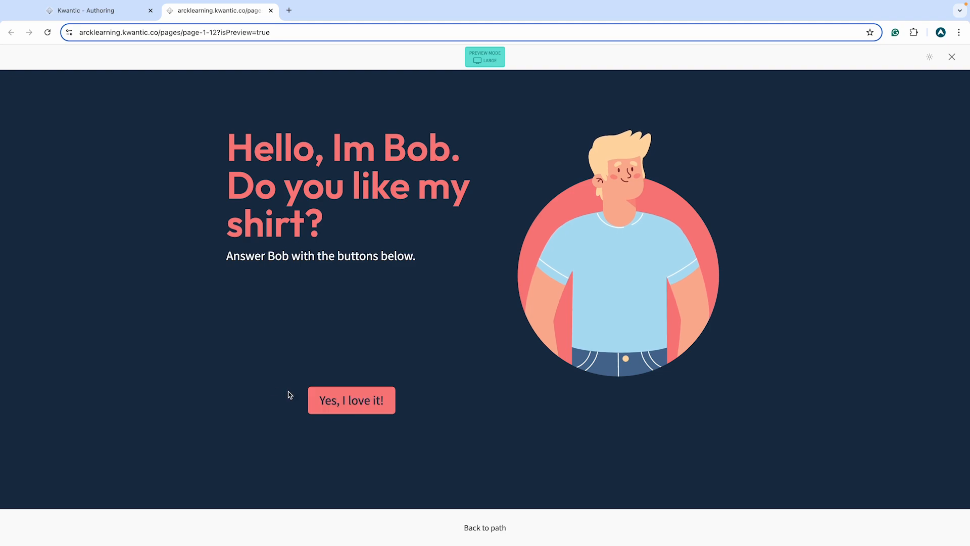
click(101, 11)
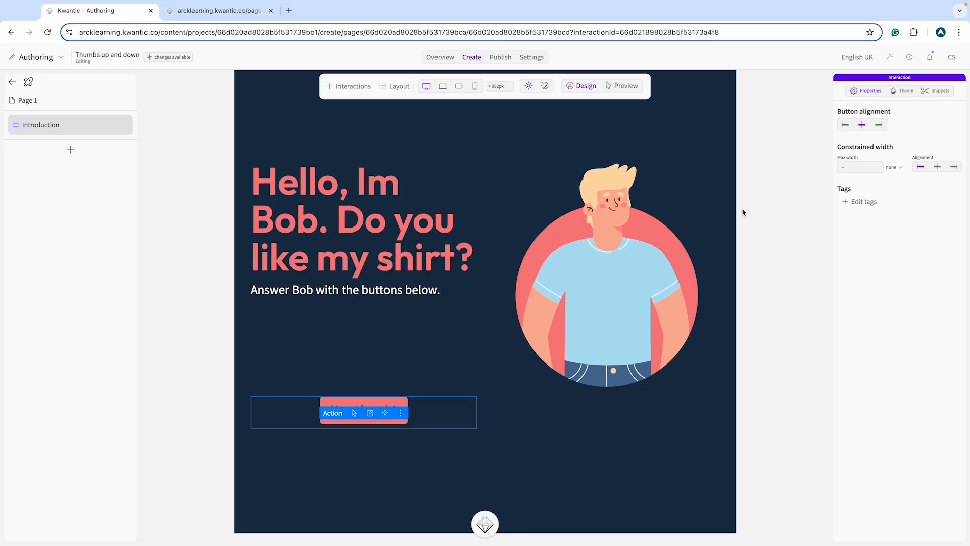
Step: Open the "Yes, I love it!" button for editing and set its hovered-state background to the copied dark navy color
click(370, 414)
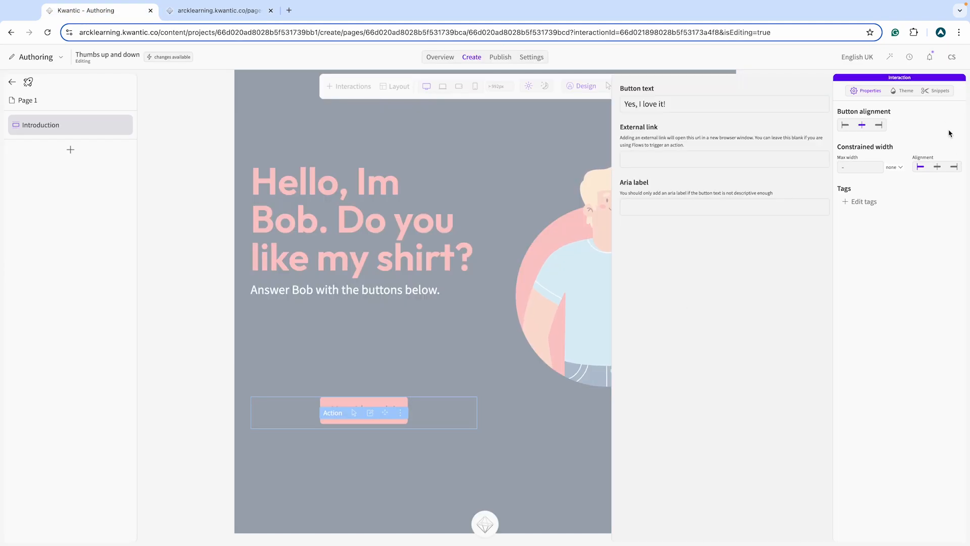
click(902, 91)
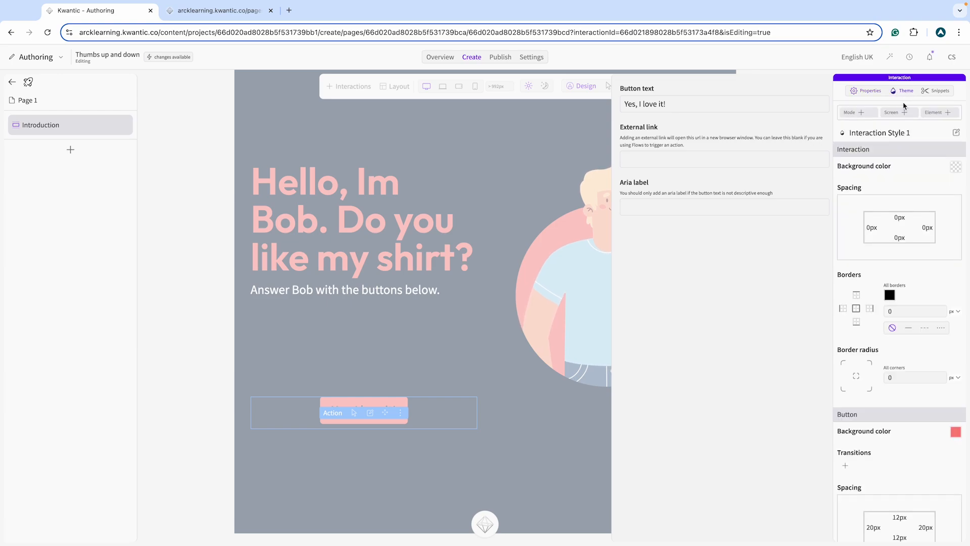
click(946, 114)
click(936, 125)
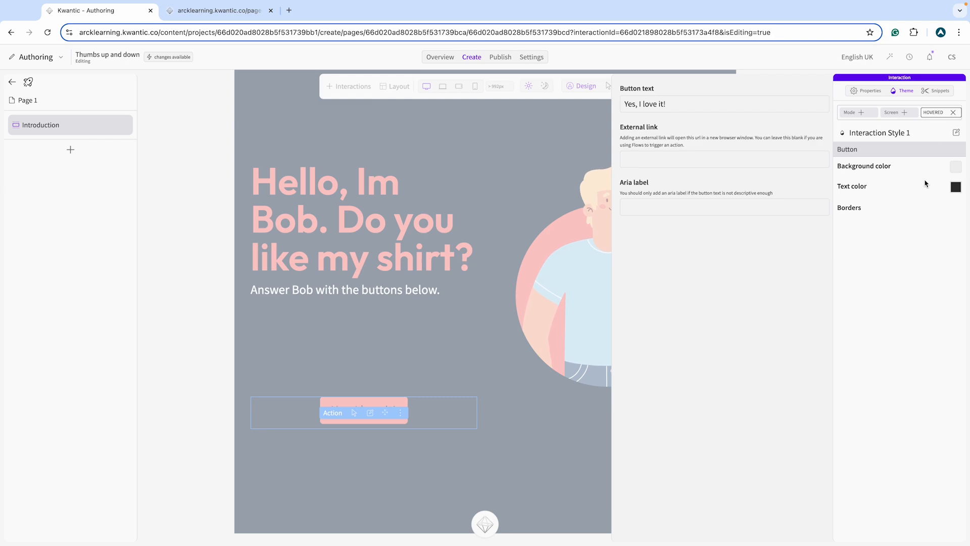
click(957, 167)
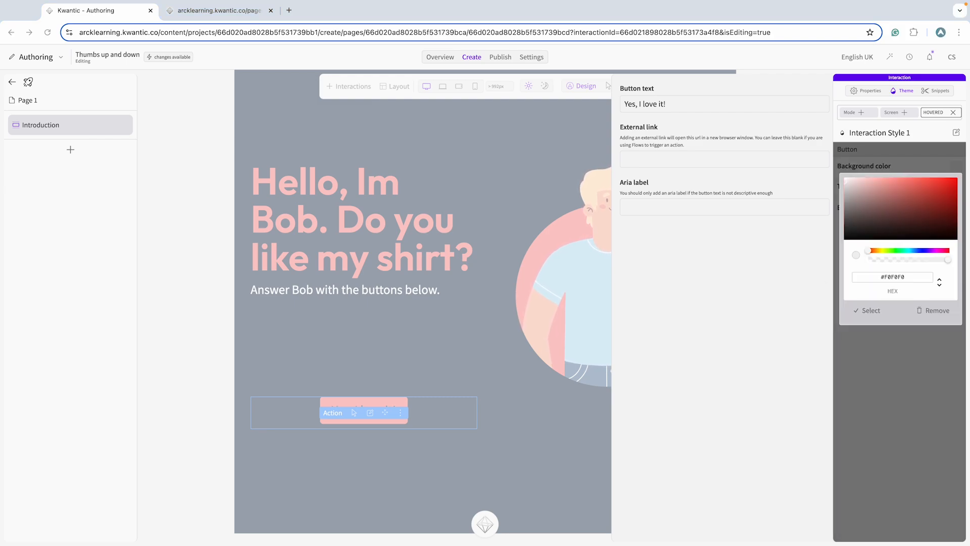
click(873, 275)
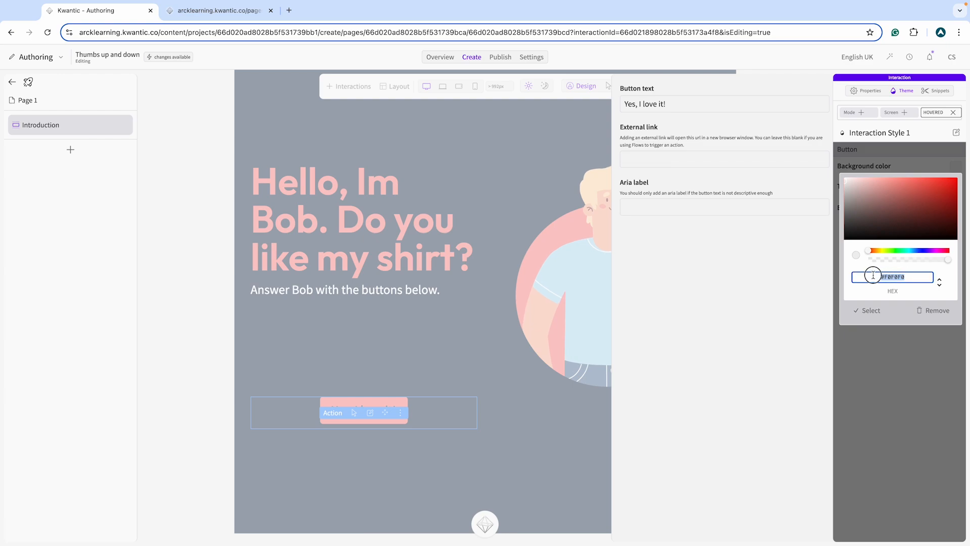
key(ctrl+v)
click(868, 310)
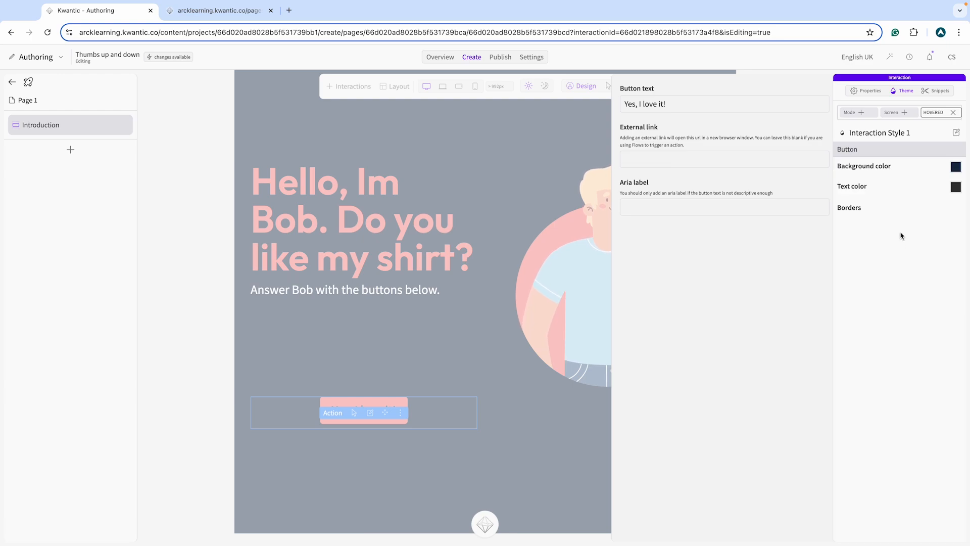
Step: Set the button's hovered-state text color to #F87F7F and check the hover effect in the preview
click(956, 187)
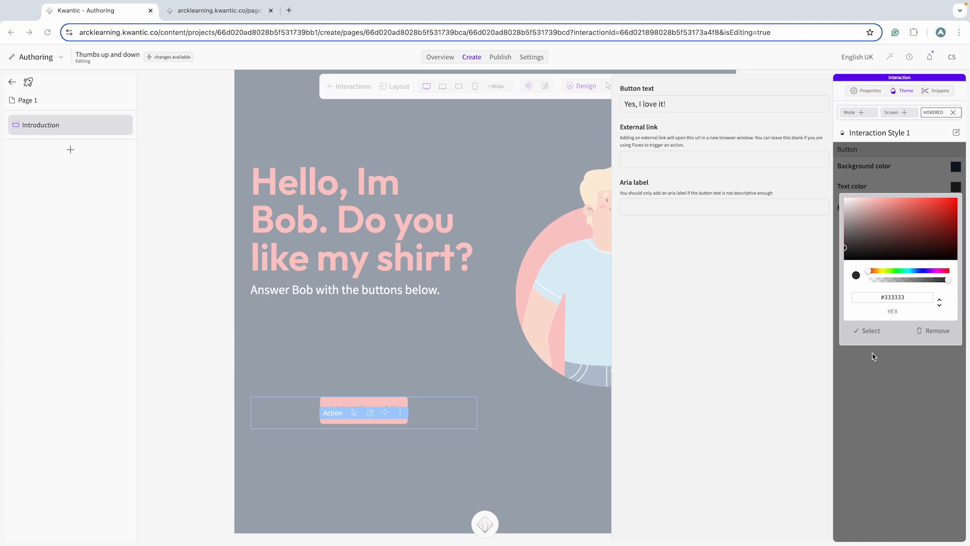
drag(907, 296, 880, 296)
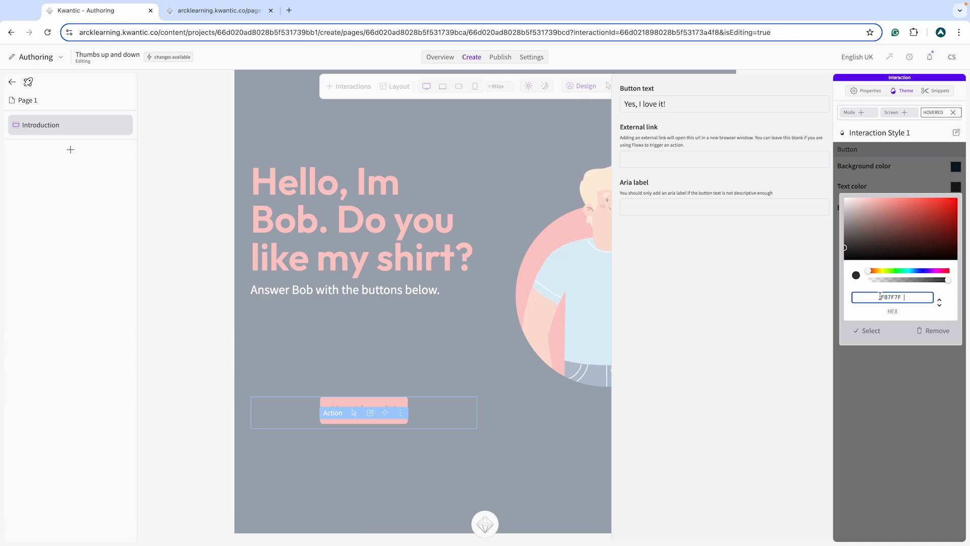
click(882, 333)
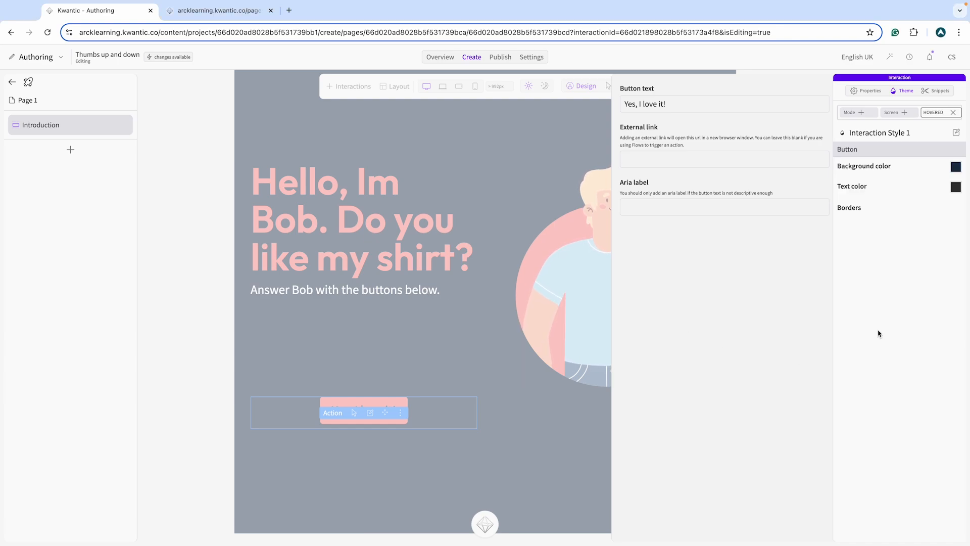
click(952, 189)
drag(906, 298, 874, 298)
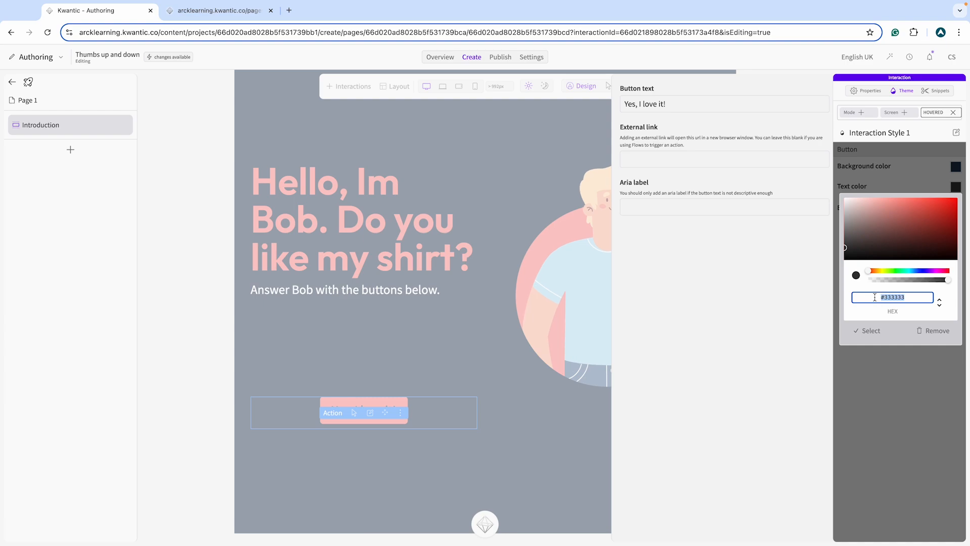
text(F87F7F)
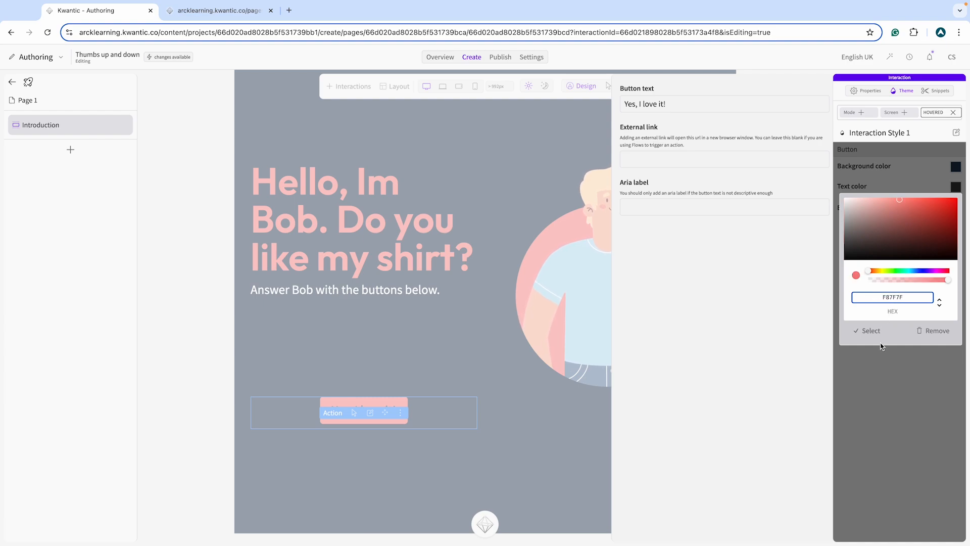
click(870, 331)
click(191, 9)
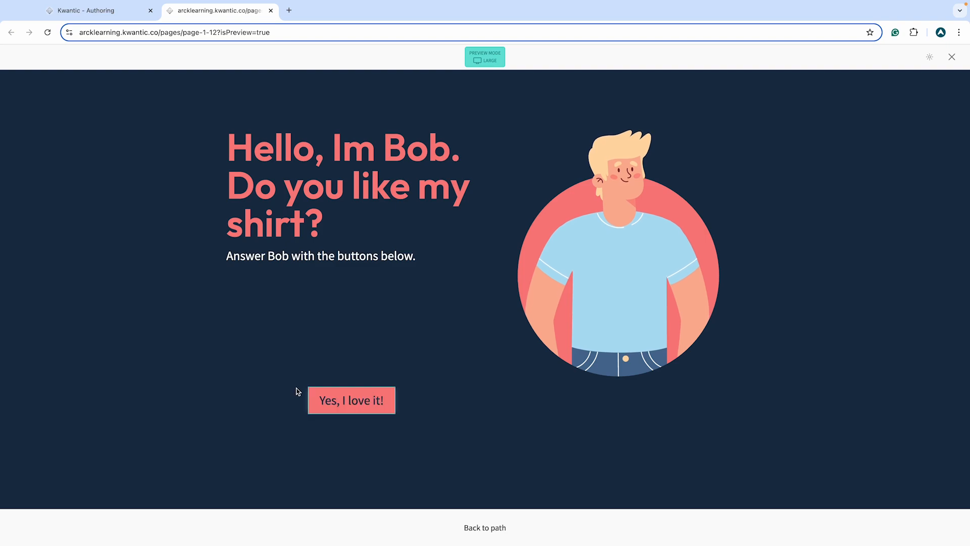
Step: Edit the background color of the button's pressed state, finish editing that state and return to the page preview
click(108, 15)
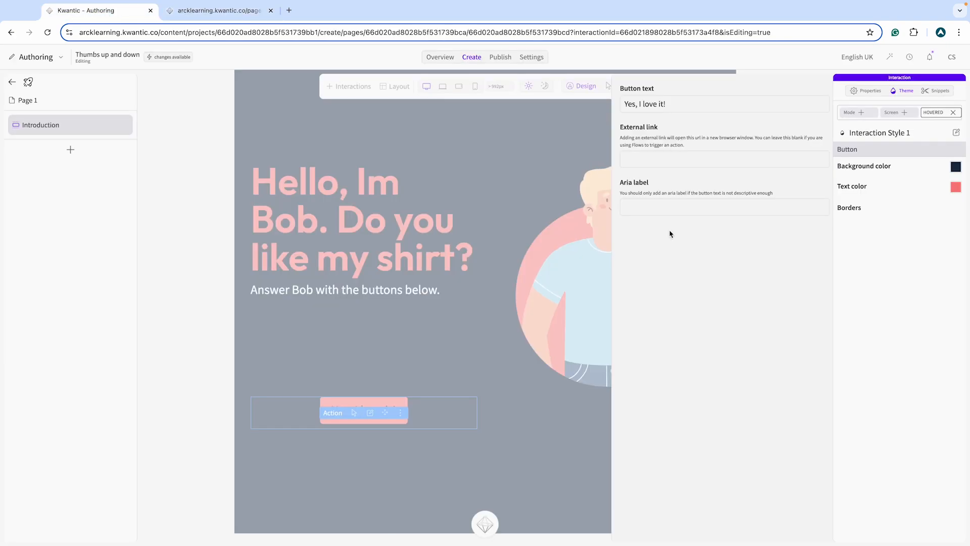
click(953, 113)
click(955, 114)
click(936, 136)
click(956, 167)
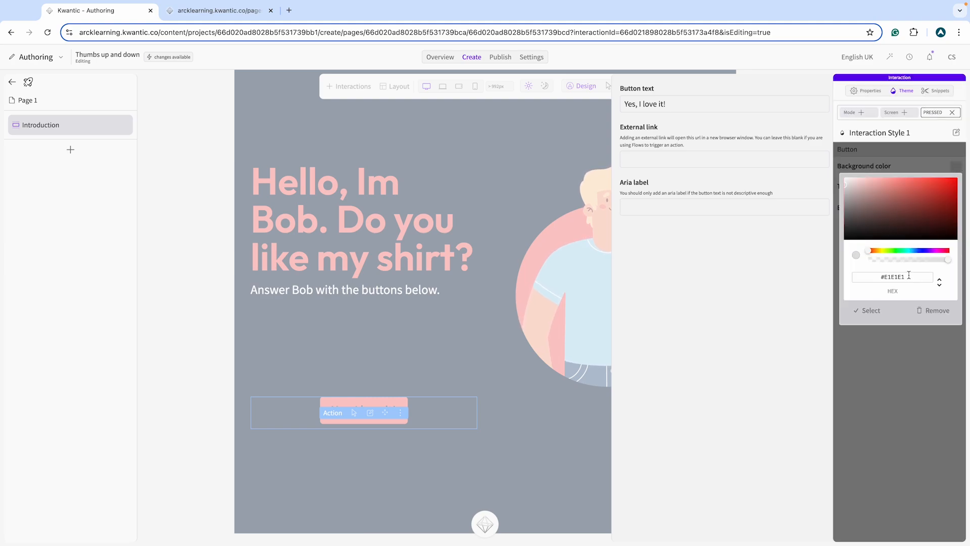
drag(910, 276, 882, 275)
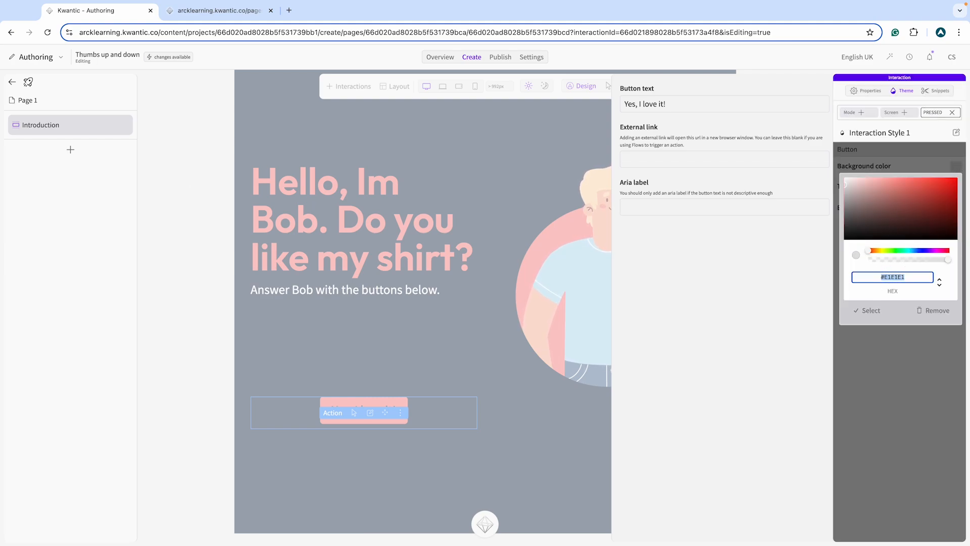
key(super+Tab)
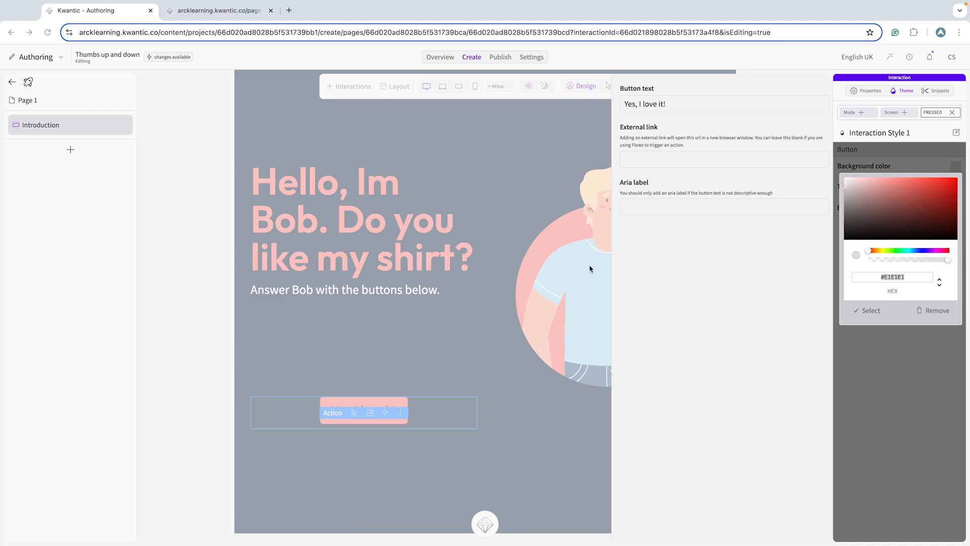
click(952, 113)
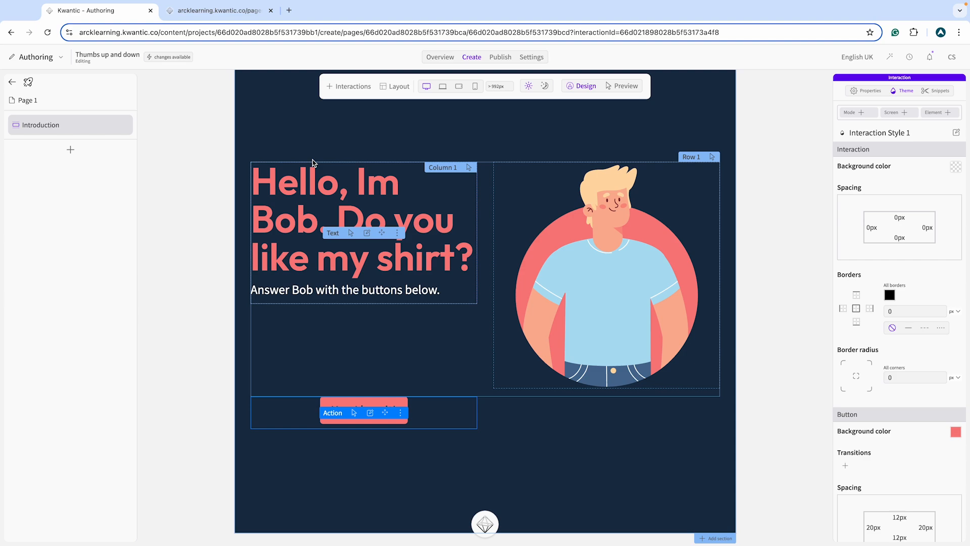
click(192, 10)
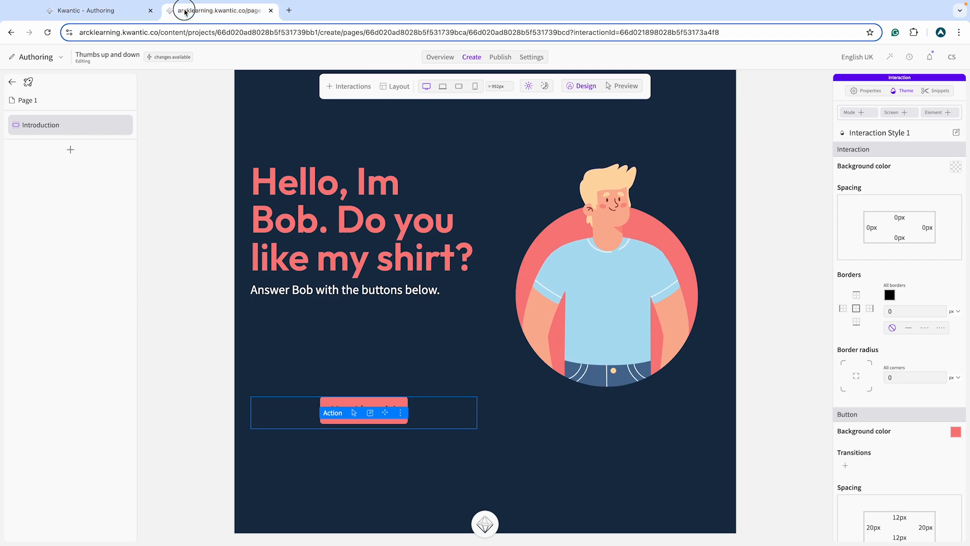
Step: Add a 0.2 s linear background-color transition to the button and check it in the preview
click(97, 12)
scroll(860, 384, down, 2)
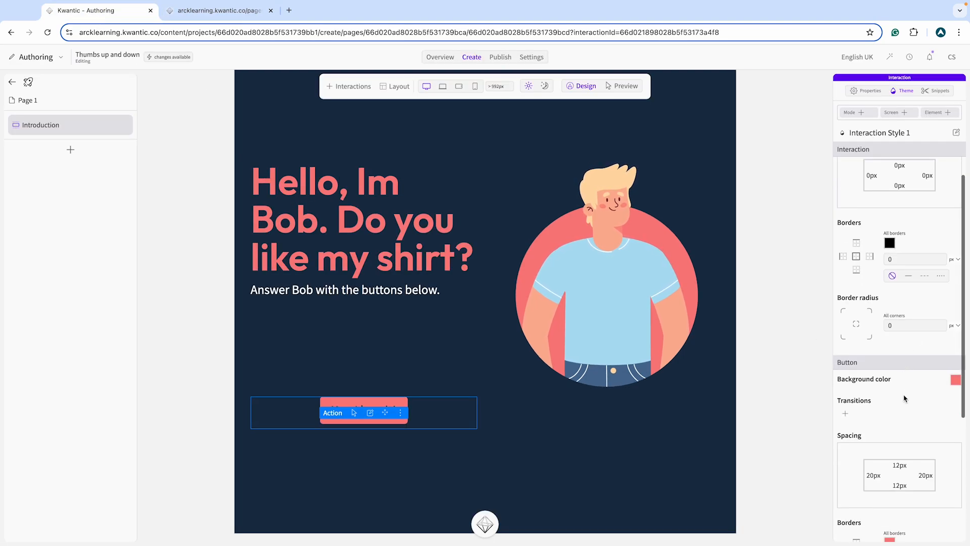
click(846, 405)
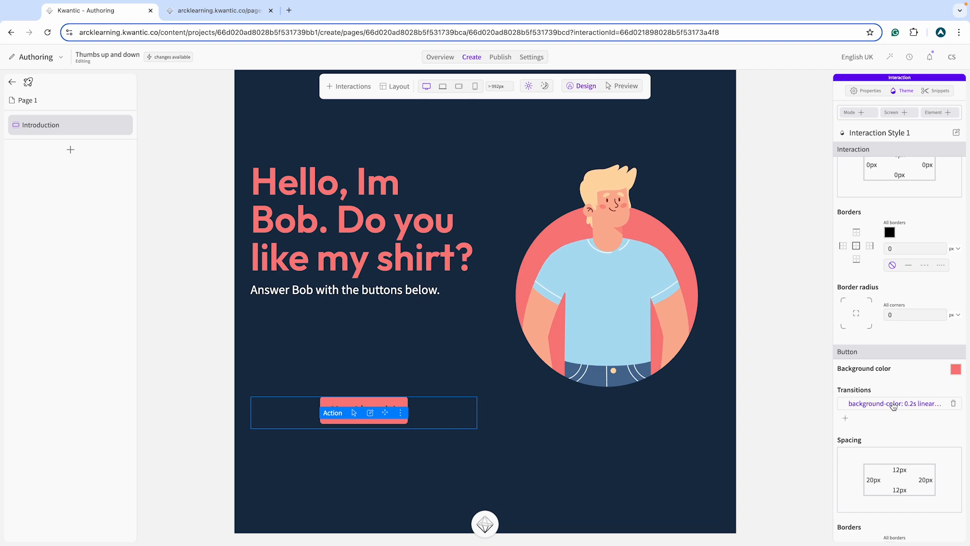
click(931, 407)
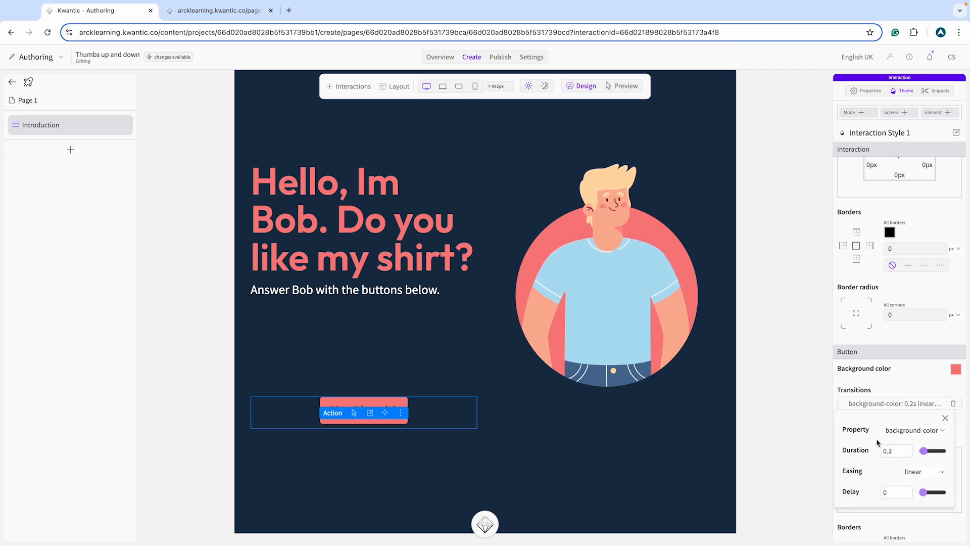
click(230, 12)
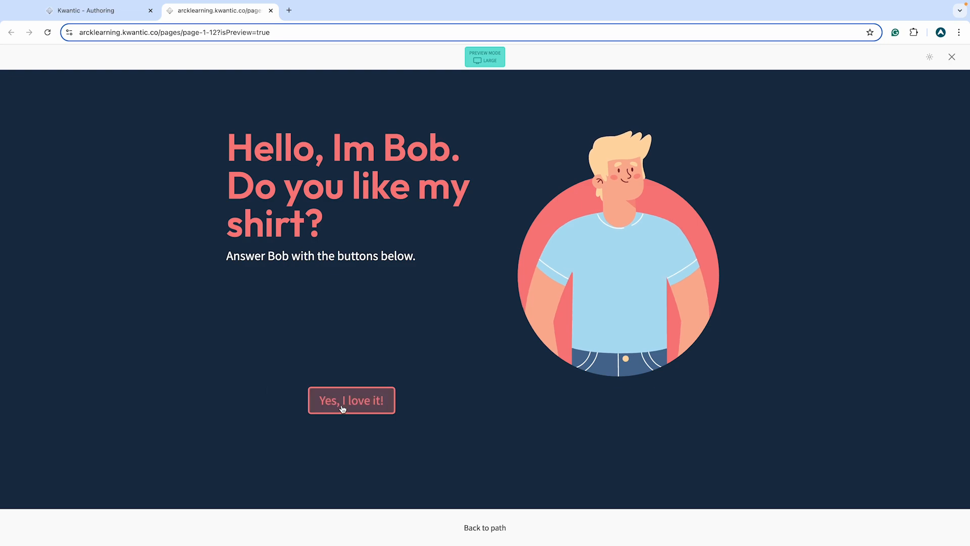
Step: Copy the "Yes, I love it!" Action interaction into Column 2 of Row 2
click(86, 10)
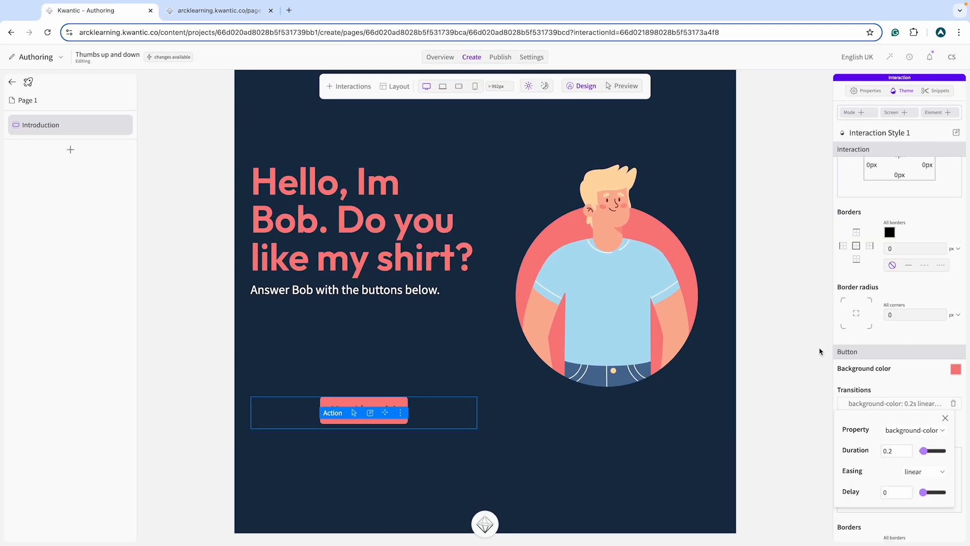
click(401, 413)
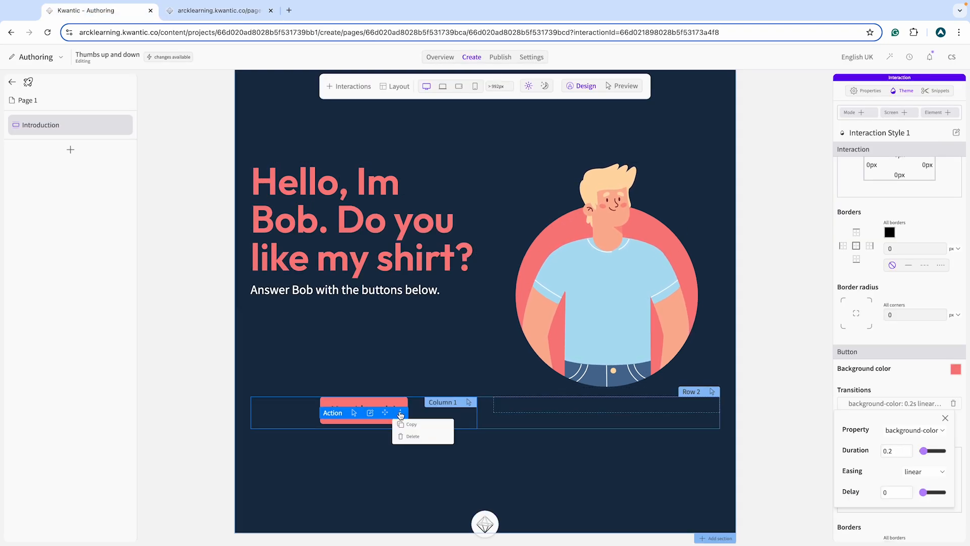
click(430, 427)
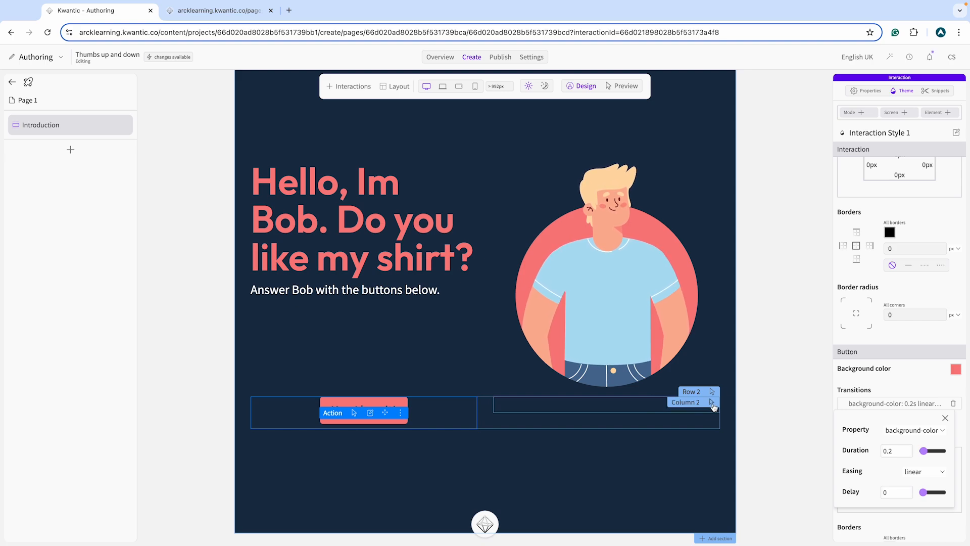
click(712, 404)
Step: Change the copied button's text to "Nah, not really." and check both buttons in the preview
click(613, 413)
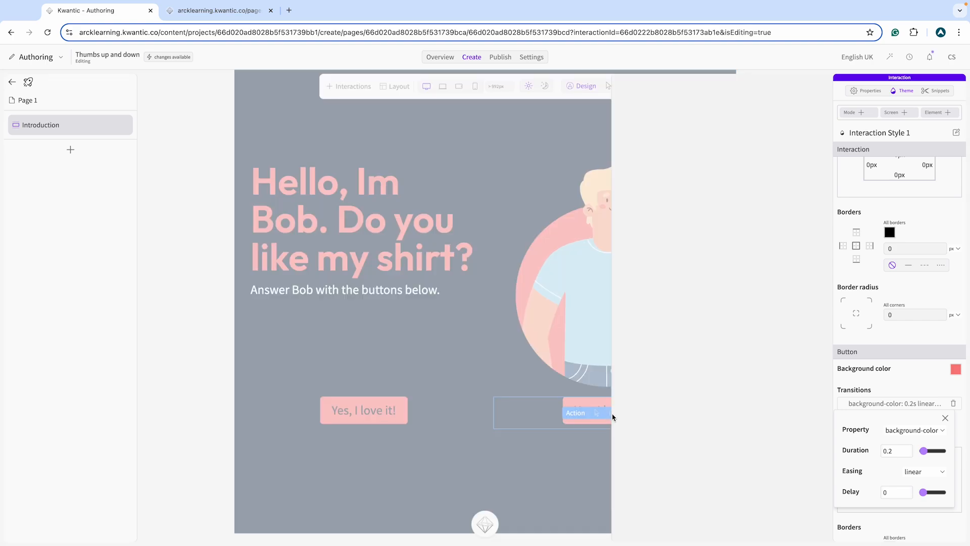
triple_click(669, 104)
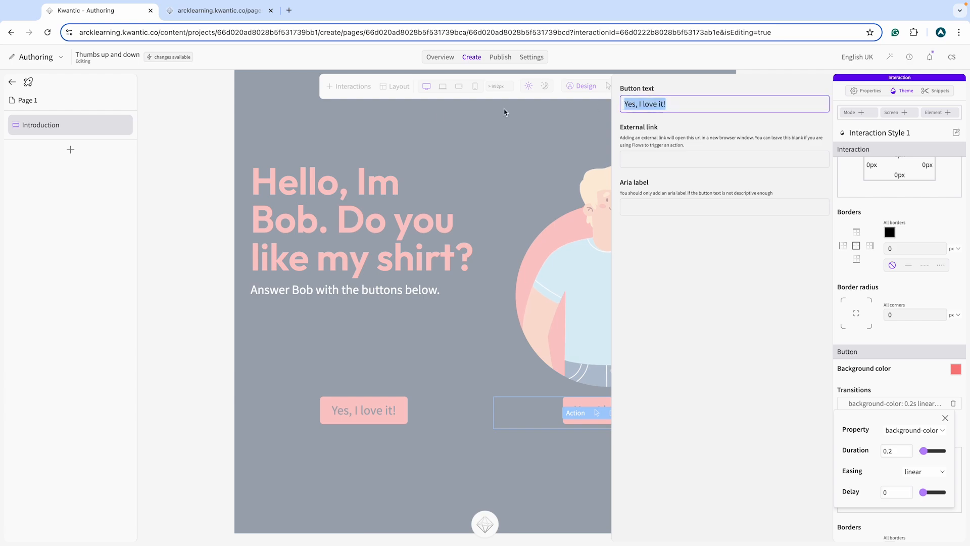
key(super+Tab)
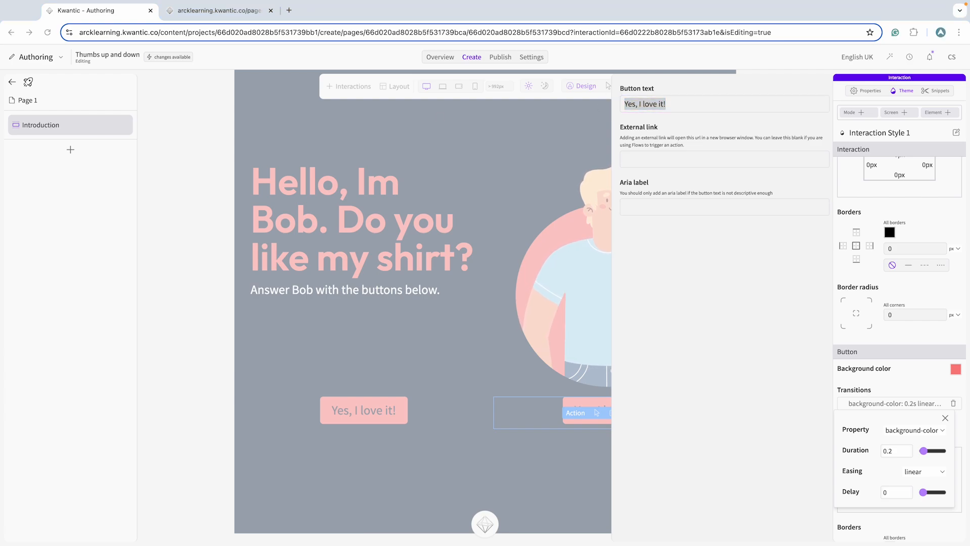
click(677, 105)
drag(675, 103, 619, 102)
text(Nah, not really.)
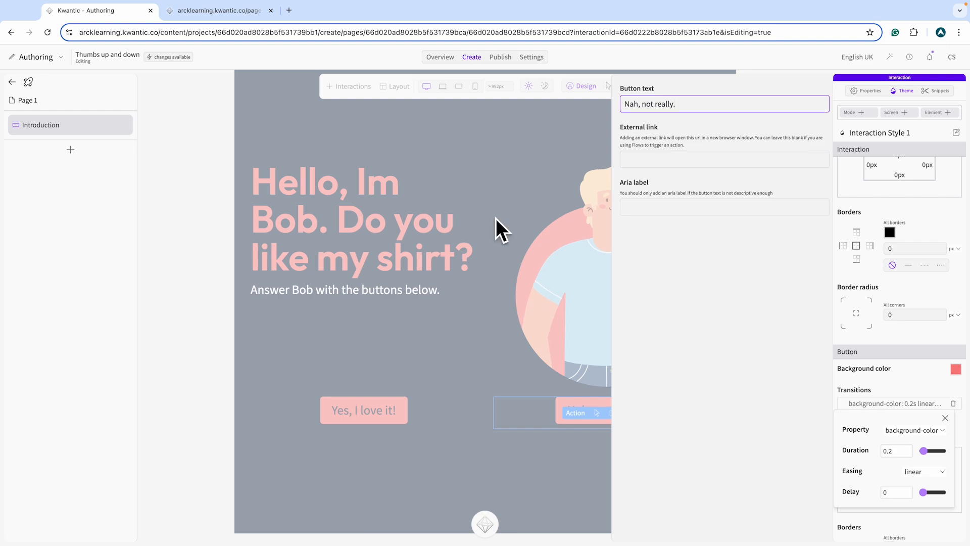
click(523, 245)
click(218, 12)
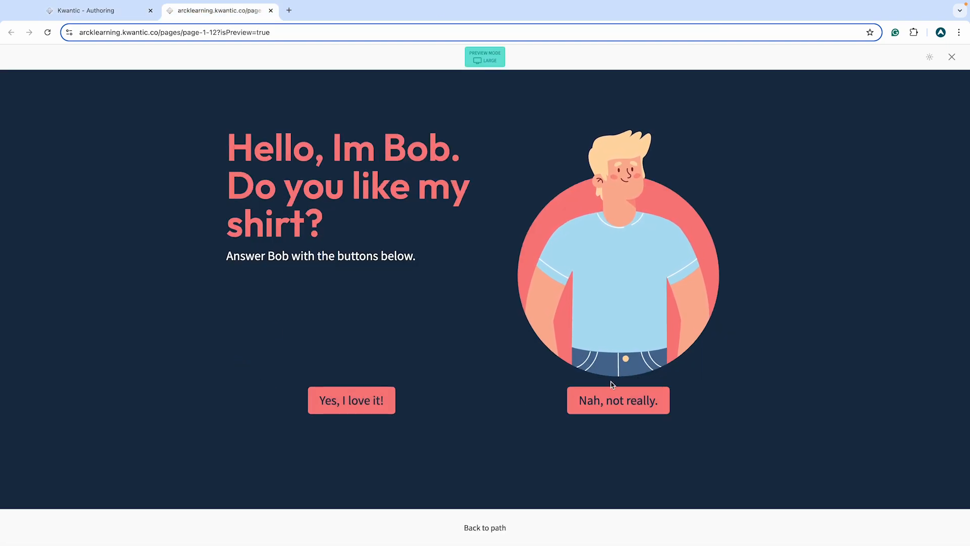
Step: Set the top padding of the "Yes, I love it!" button's Interaction style to 20 px and check the spacing in the preview
click(94, 11)
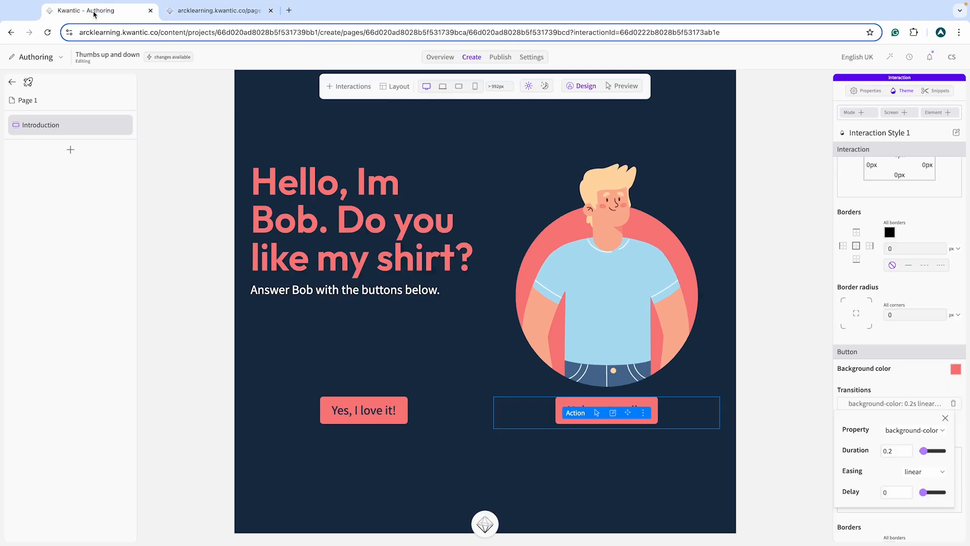
click(370, 414)
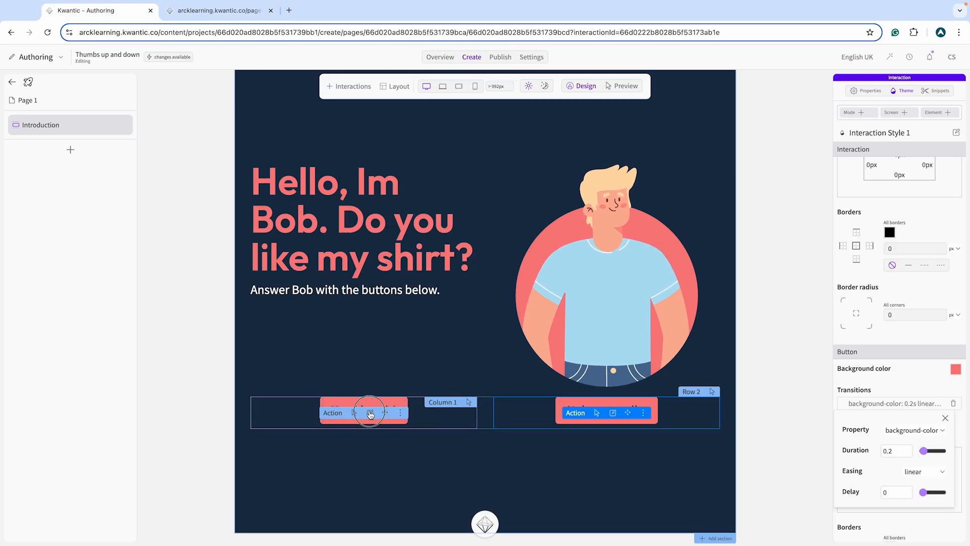
scroll(884, 243, up, 2)
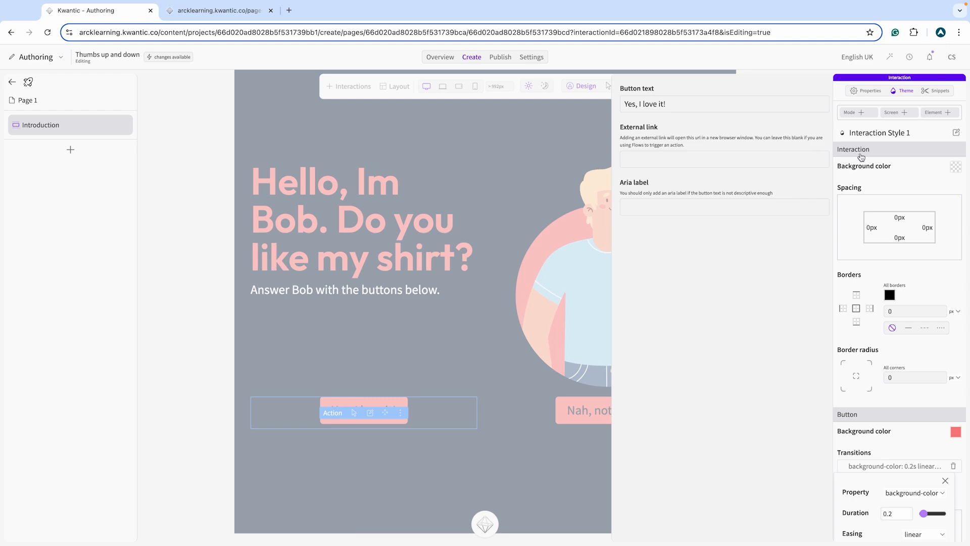
click(900, 216)
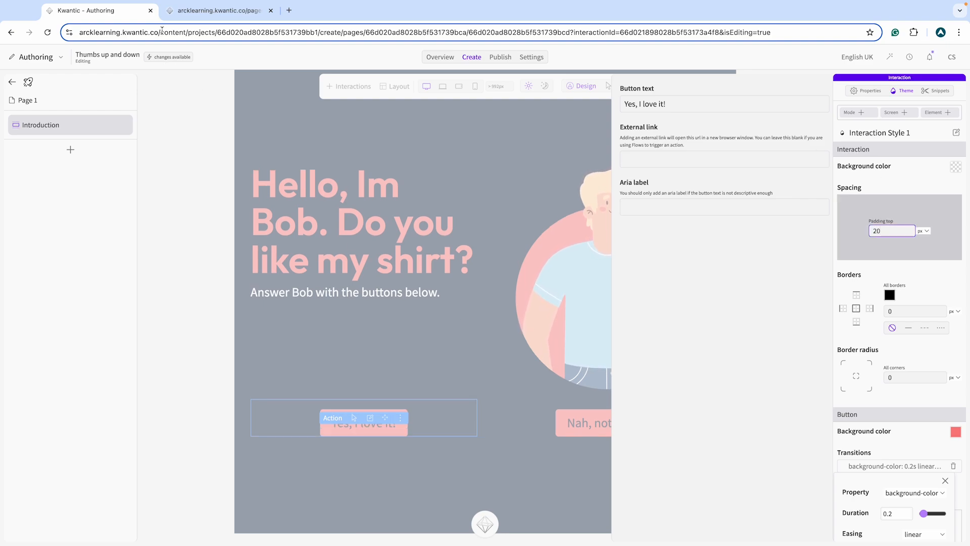
click(198, 12)
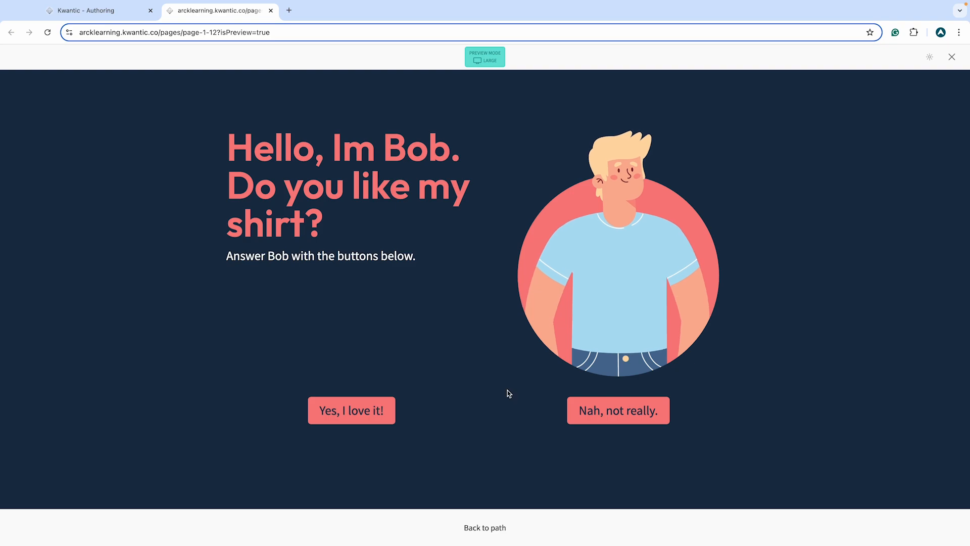
Step: Assign the existing Yes tag to the "Yes, I love it!" button in the page editor
click(70, 15)
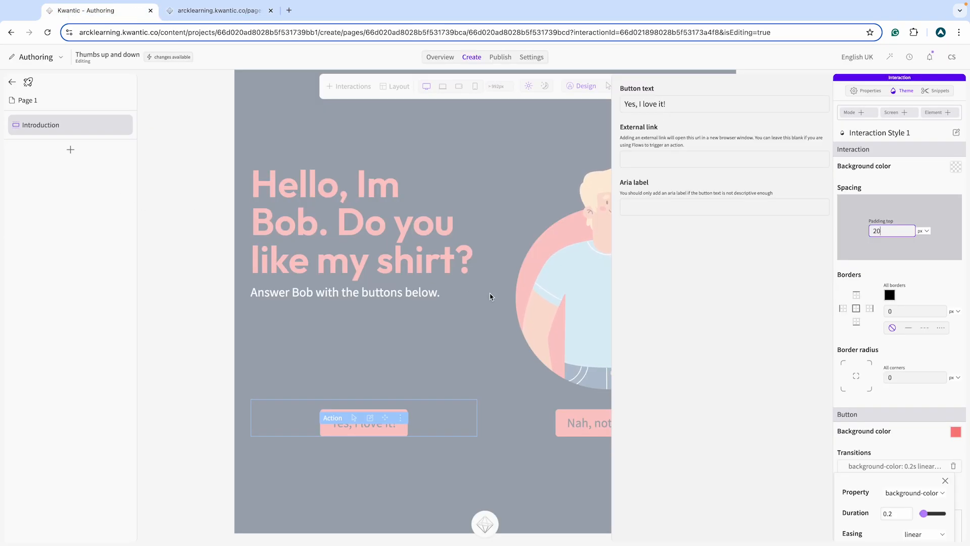
click(475, 333)
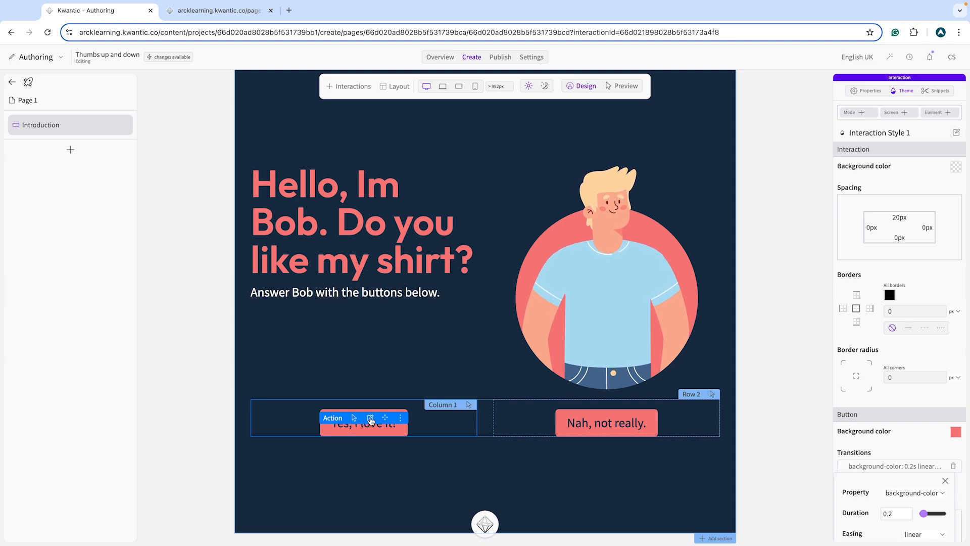
click(371, 418)
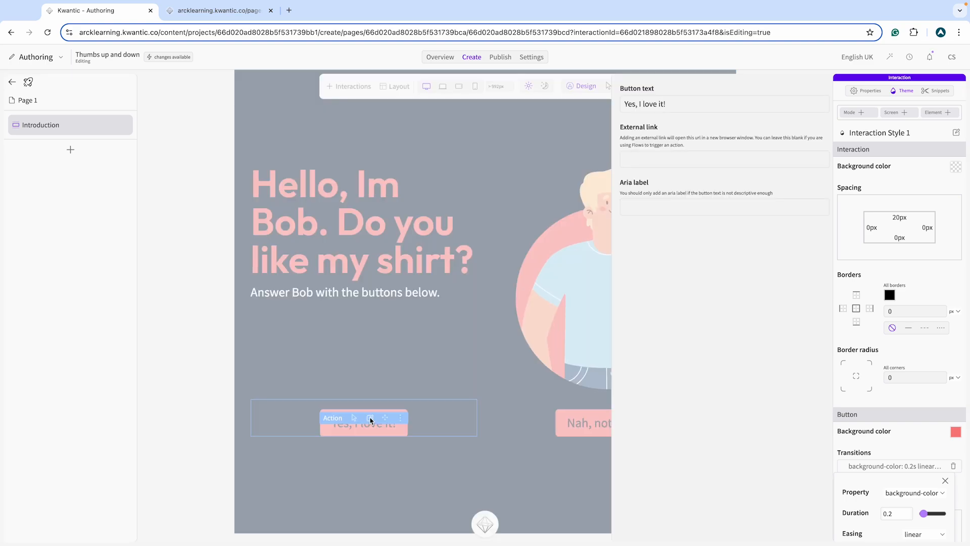
click(870, 92)
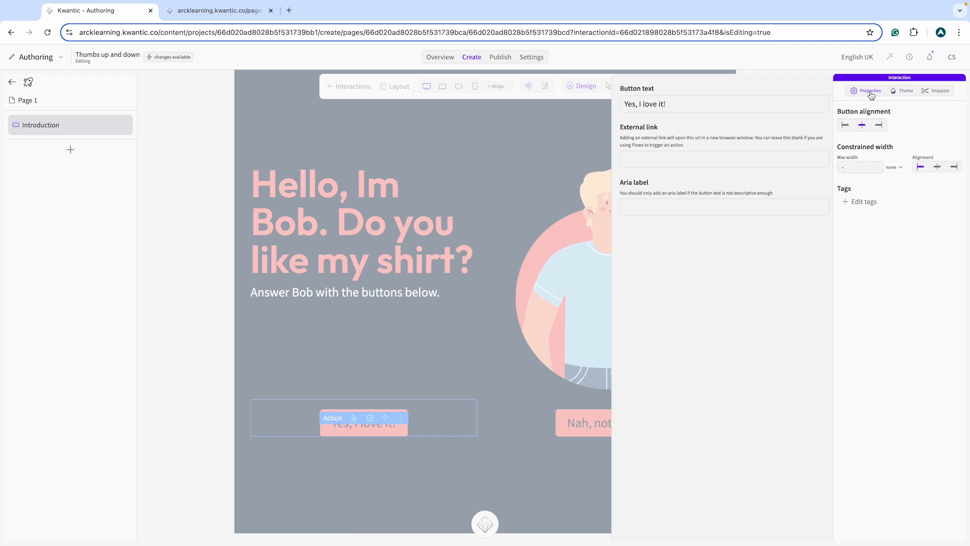
click(858, 204)
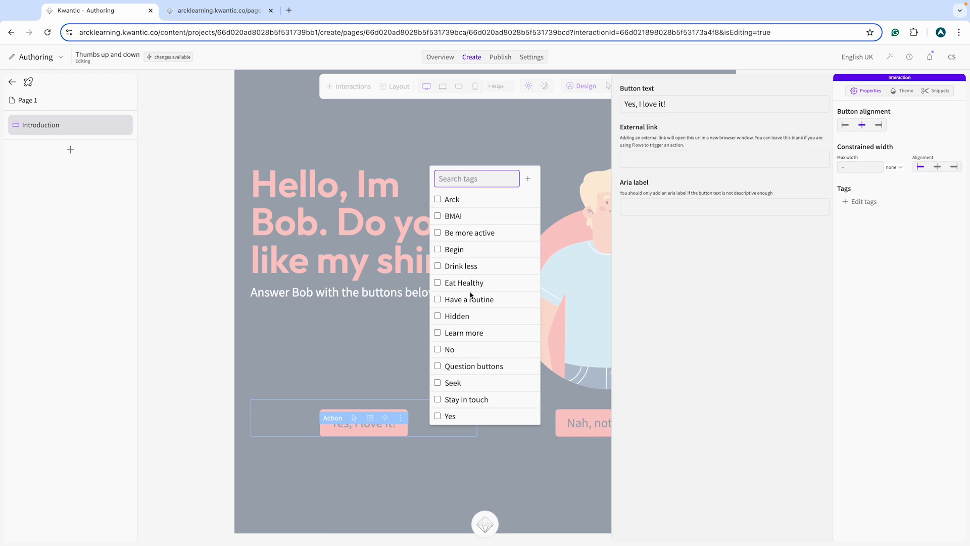
click(529, 180)
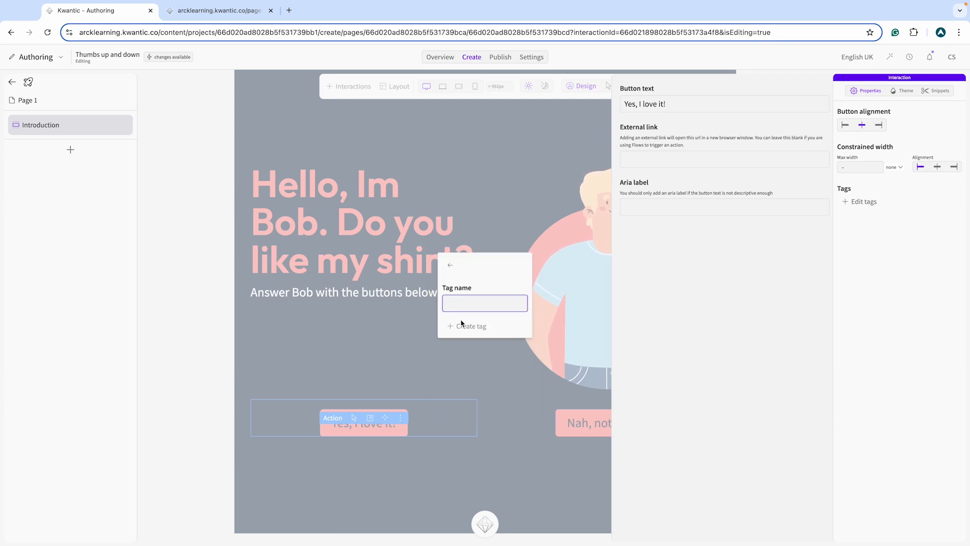
click(451, 265)
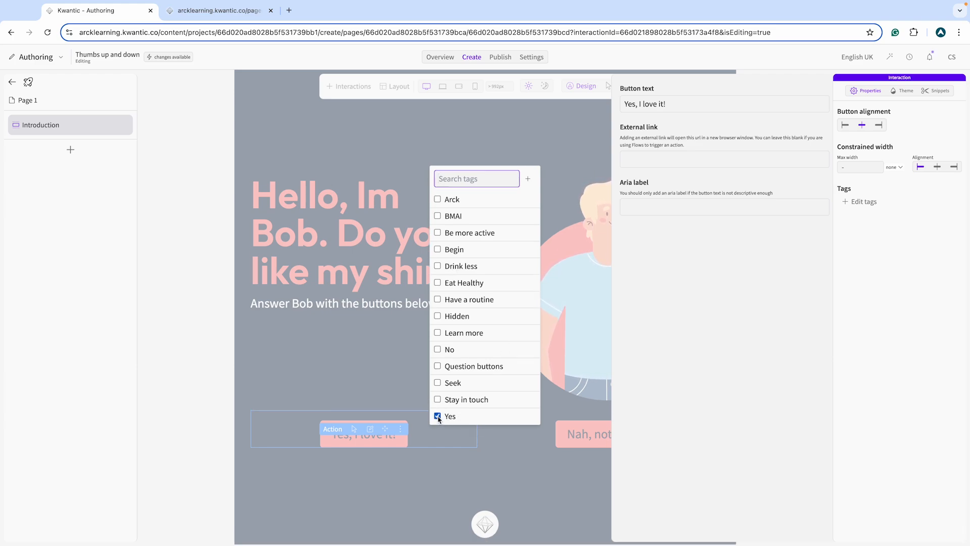
click(354, 433)
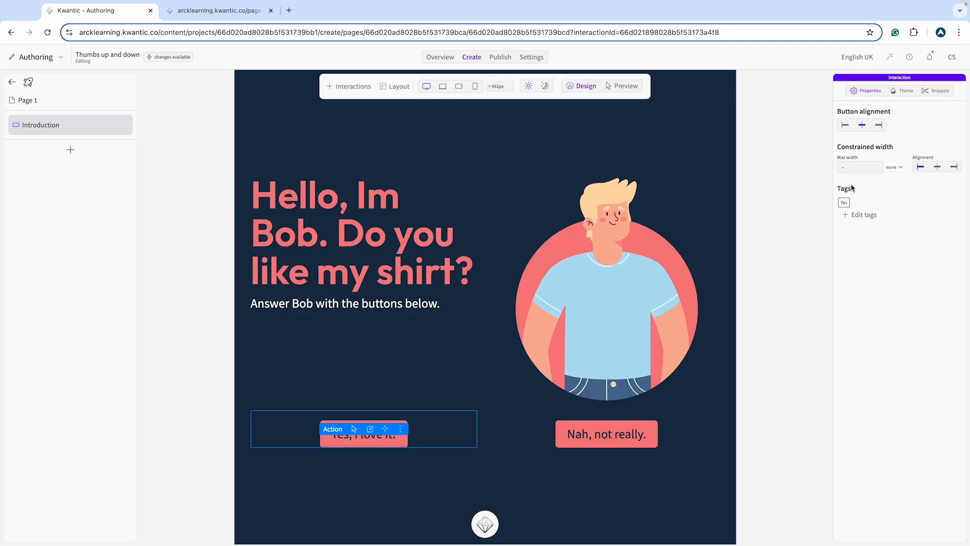
Step: Assign the existing No tag to the "Nah, not really." button
double_click(573, 442)
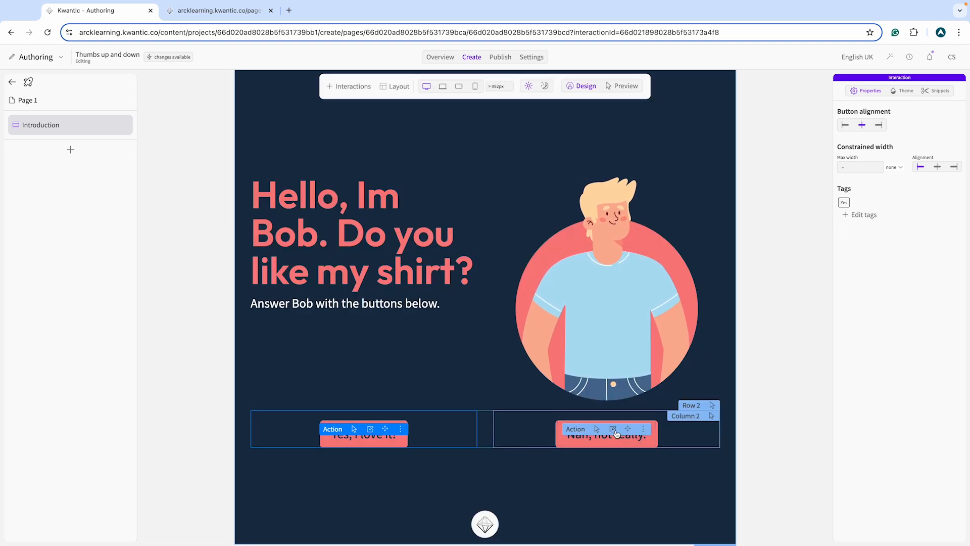
click(866, 202)
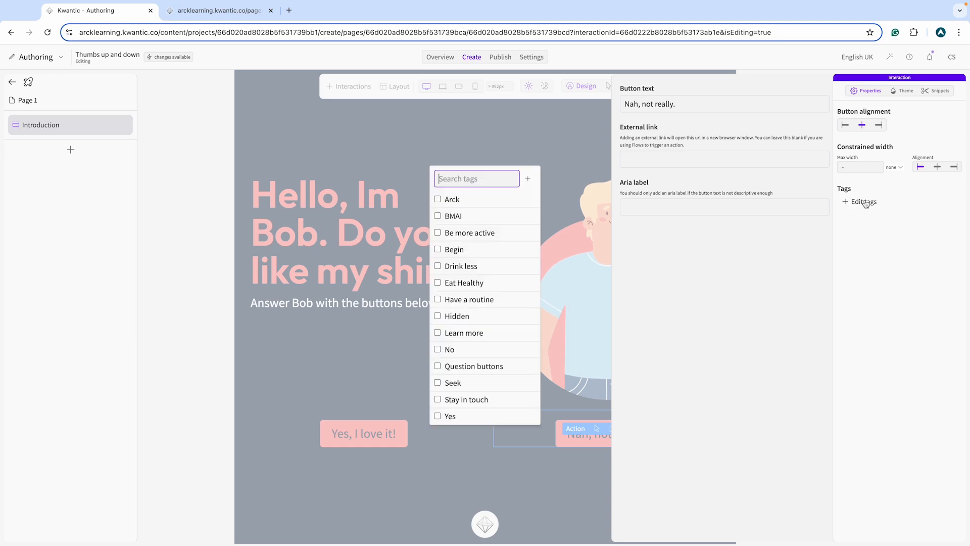
click(529, 181)
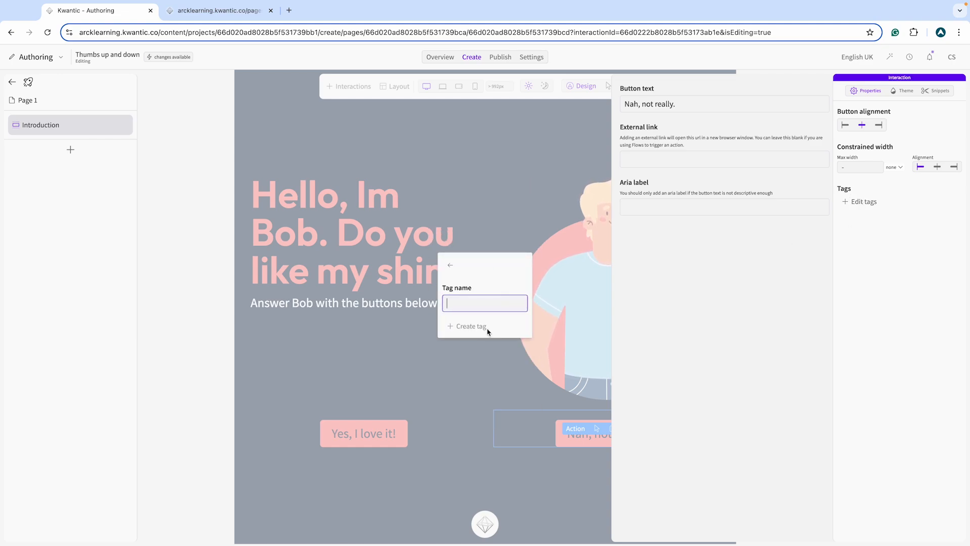
click(450, 264)
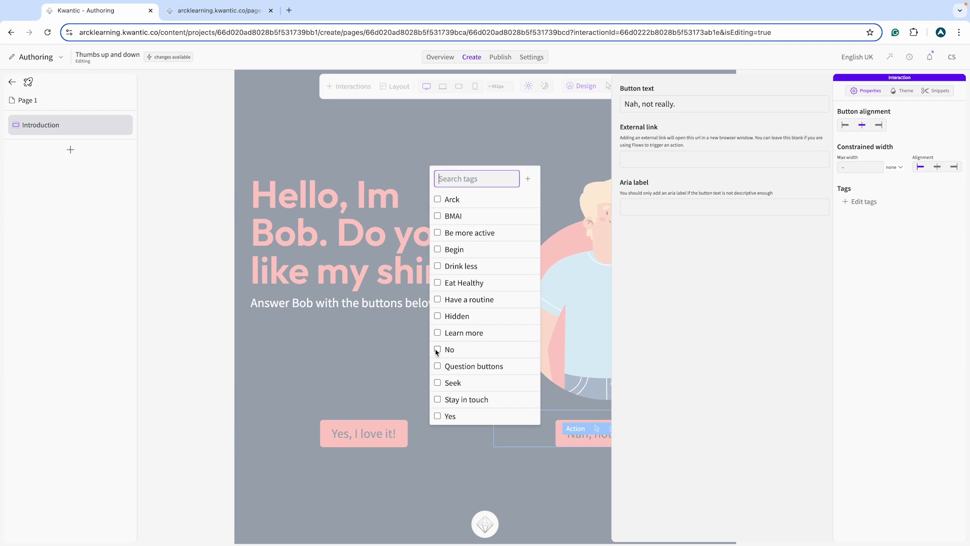
click(437, 351)
click(598, 432)
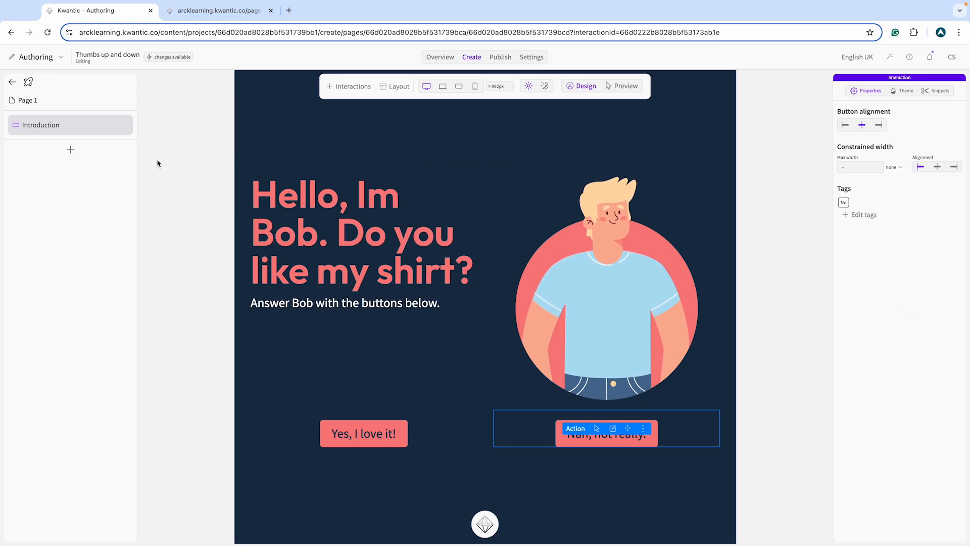
Step: Create an "On action clicked" flow for the Thumbs up and down path and reposition its node on the canvas
click(12, 83)
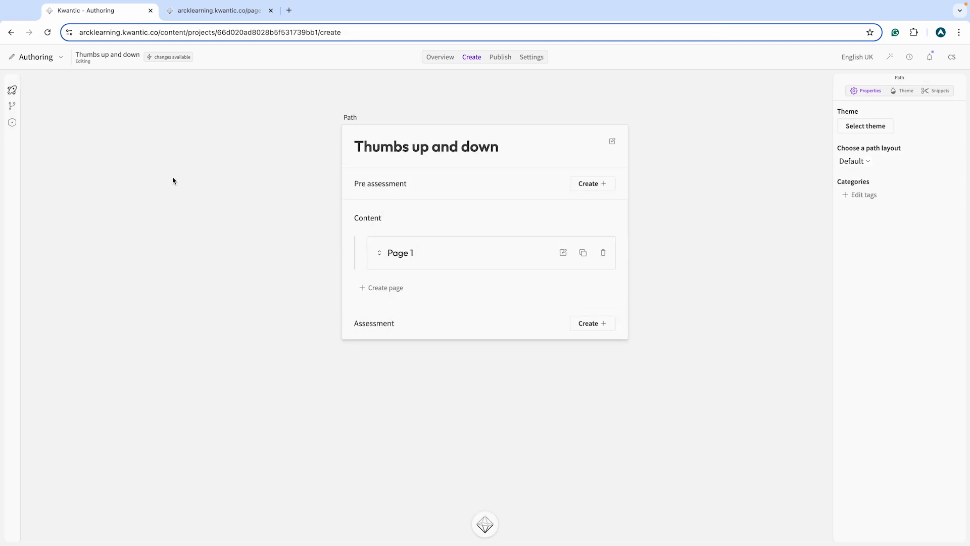
click(12, 108)
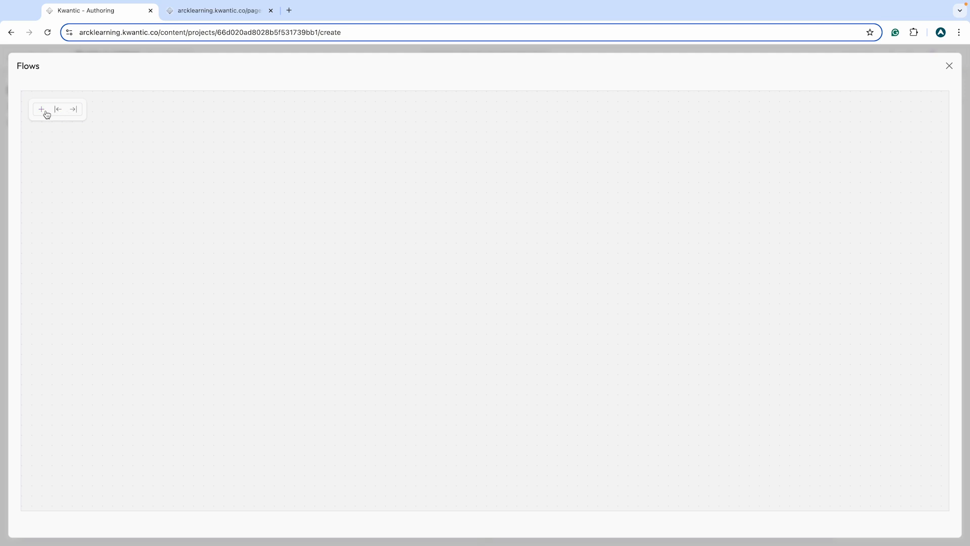
click(42, 112)
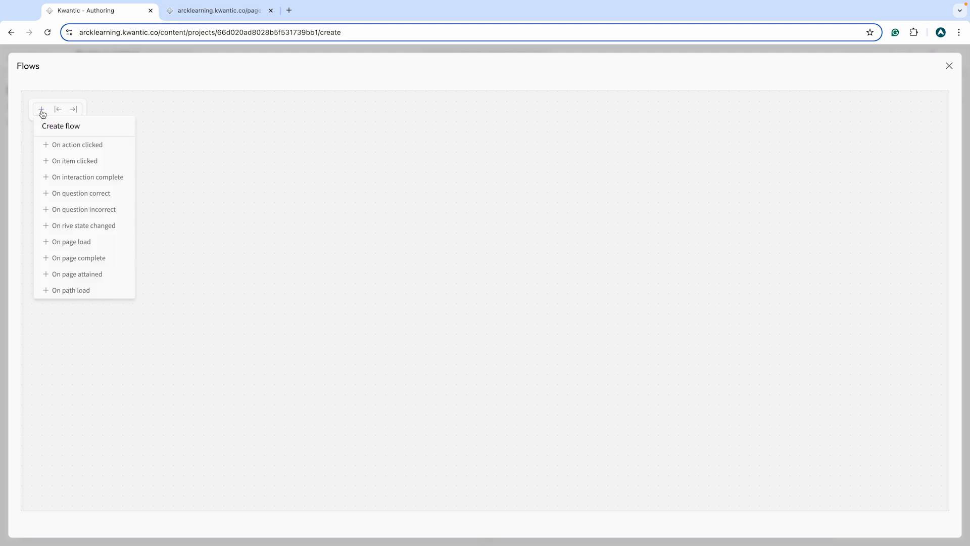
click(85, 146)
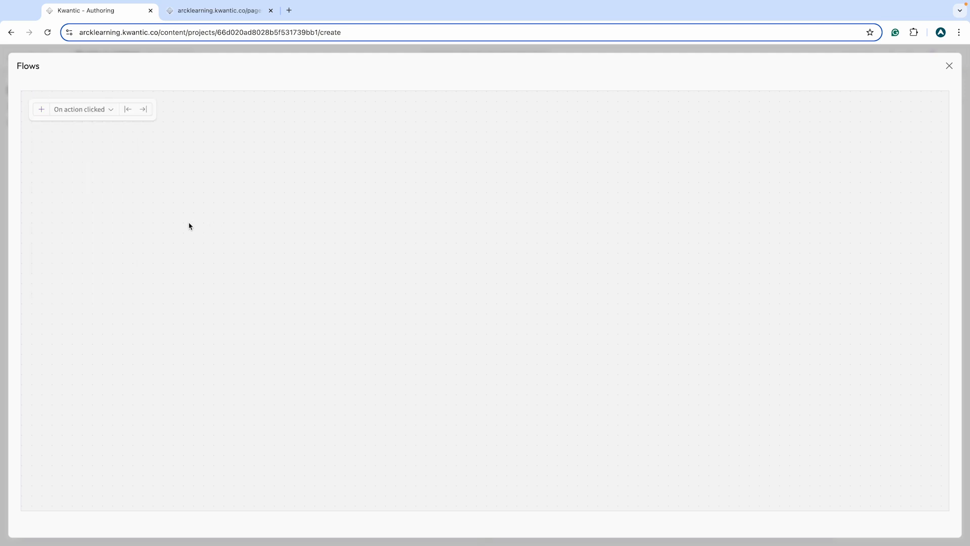
drag(165, 203, 180, 244)
Step: Examine the answer buttons in the page preview to see which actions trigger the flow
click(174, 14)
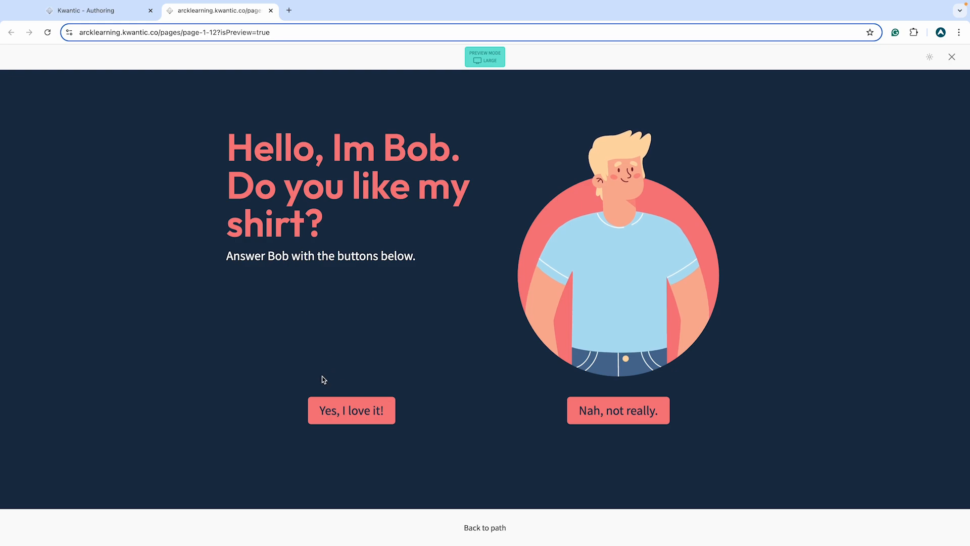
click(389, 409)
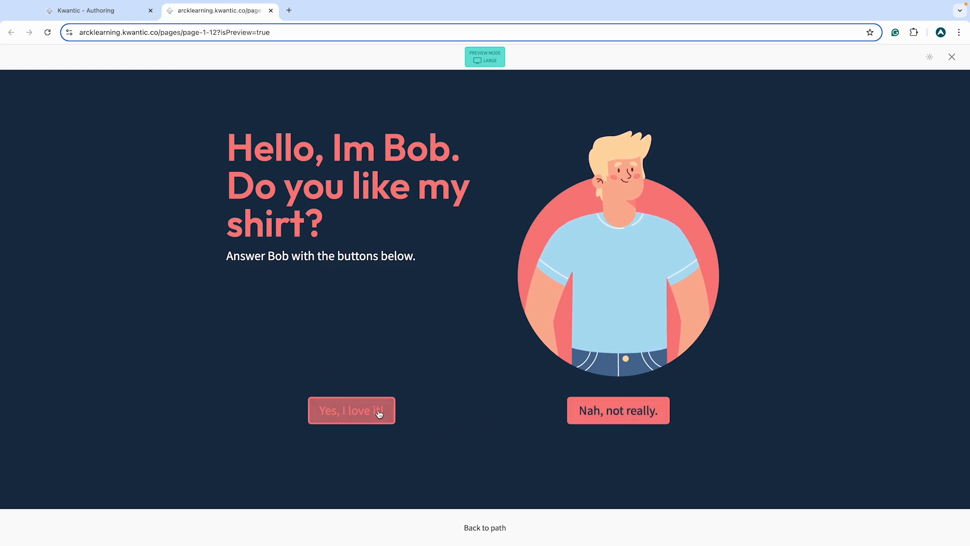
click(96, 11)
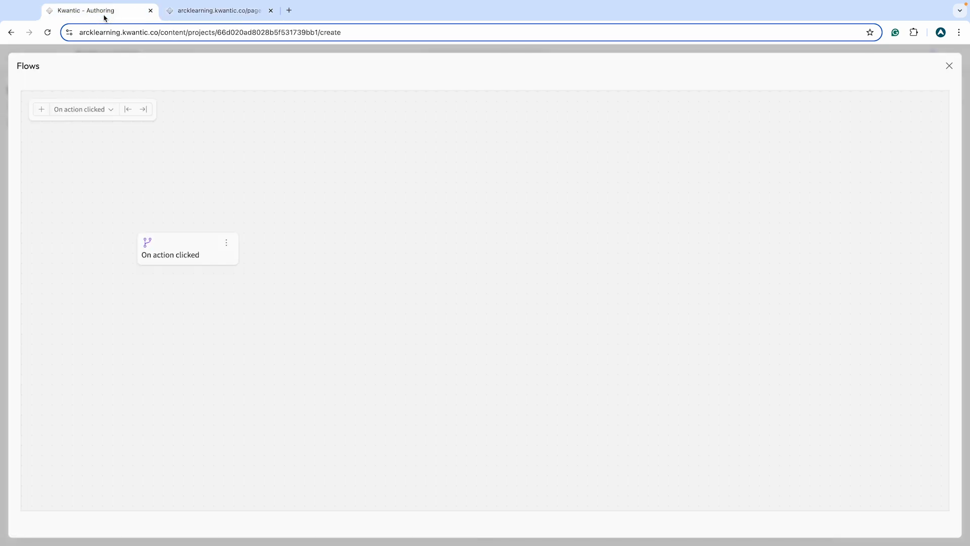
click(259, 12)
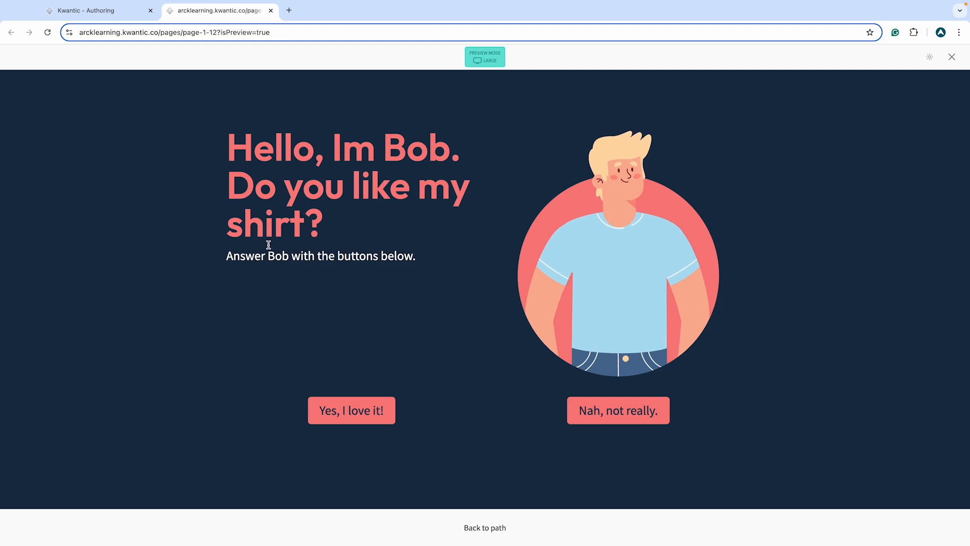
click(87, 16)
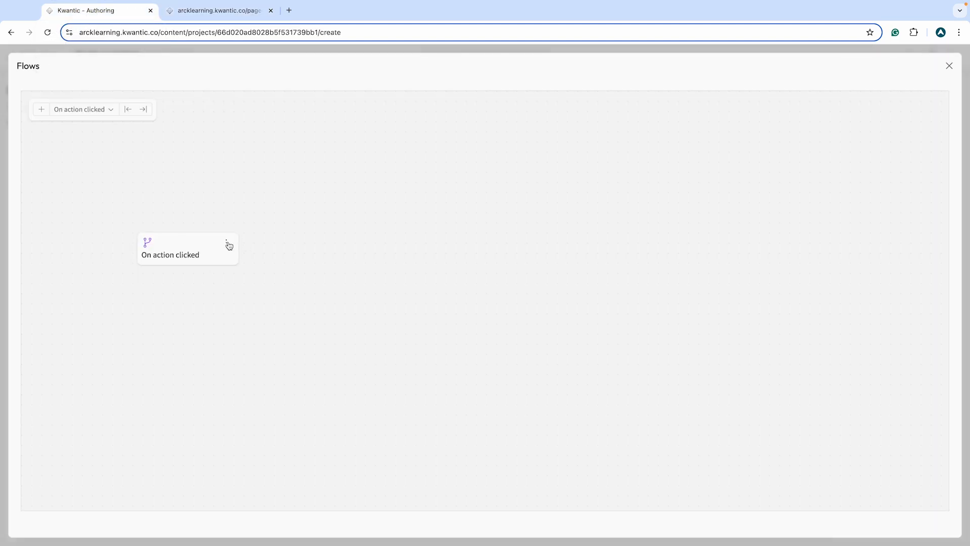
Step: Add an "If current interaction has tag" condition with the Yes tag to the "On action clicked" node and place it above that node
click(228, 245)
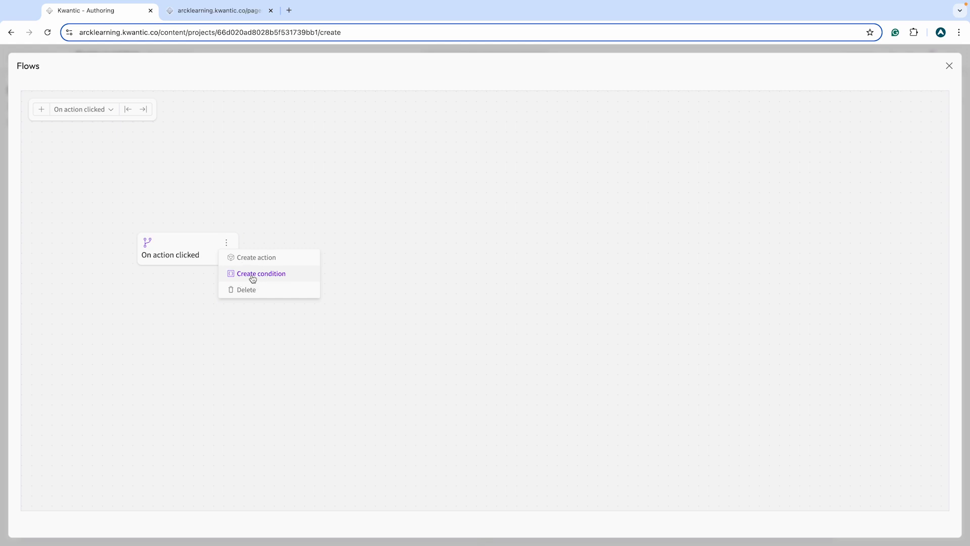
click(252, 277)
click(601, 260)
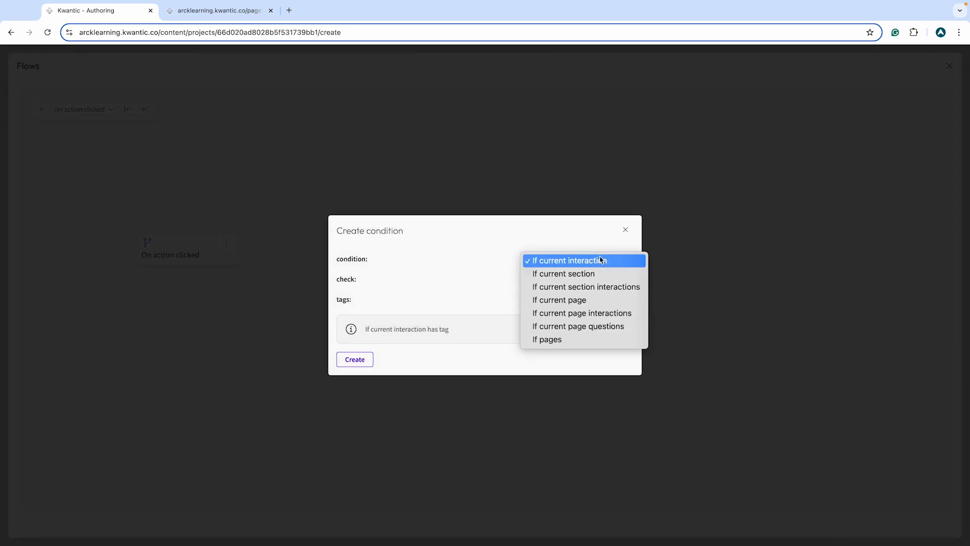
click(602, 260)
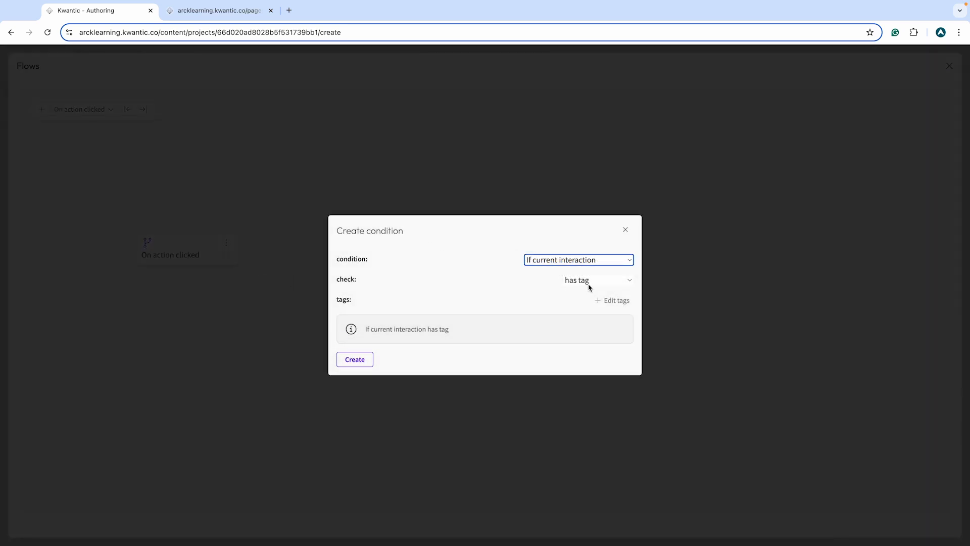
click(620, 301)
click(437, 416)
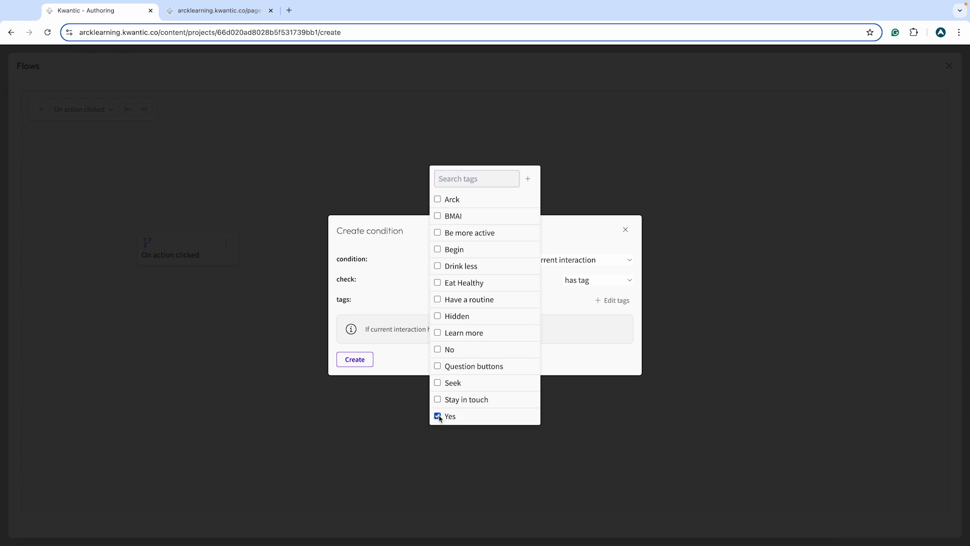
click(407, 283)
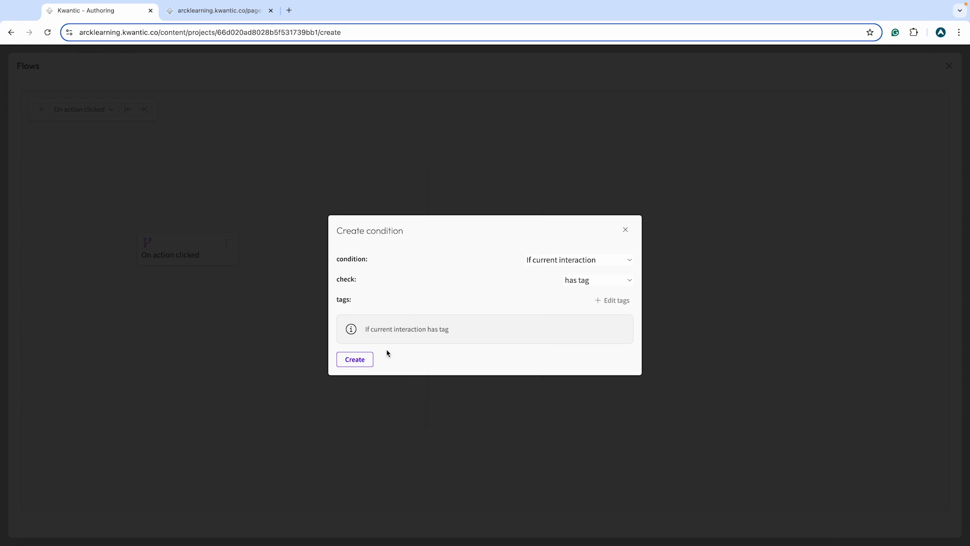
click(359, 374)
drag(291, 261, 299, 169)
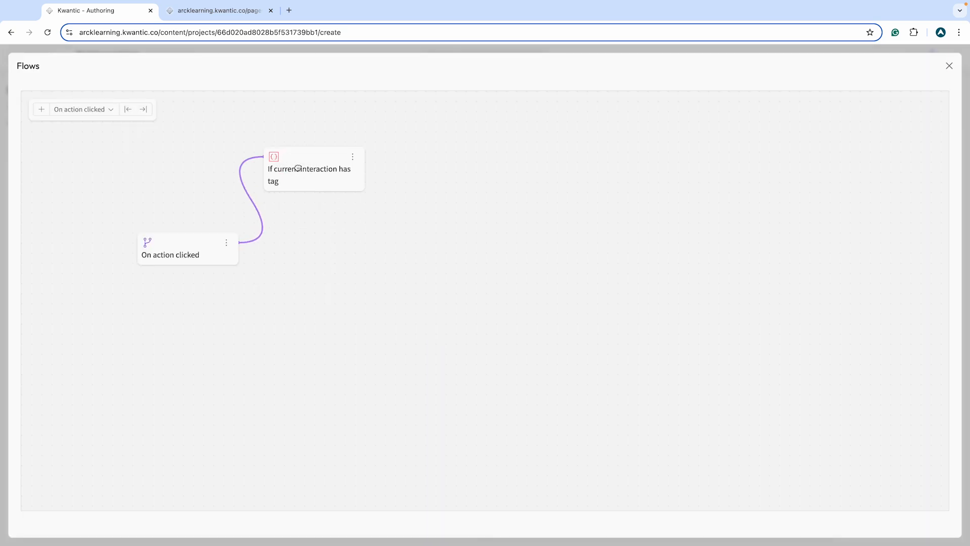
Step: Add a second "If current interaction has tag" condition with the No tag to "On action clicked" and place it below that node
click(227, 243)
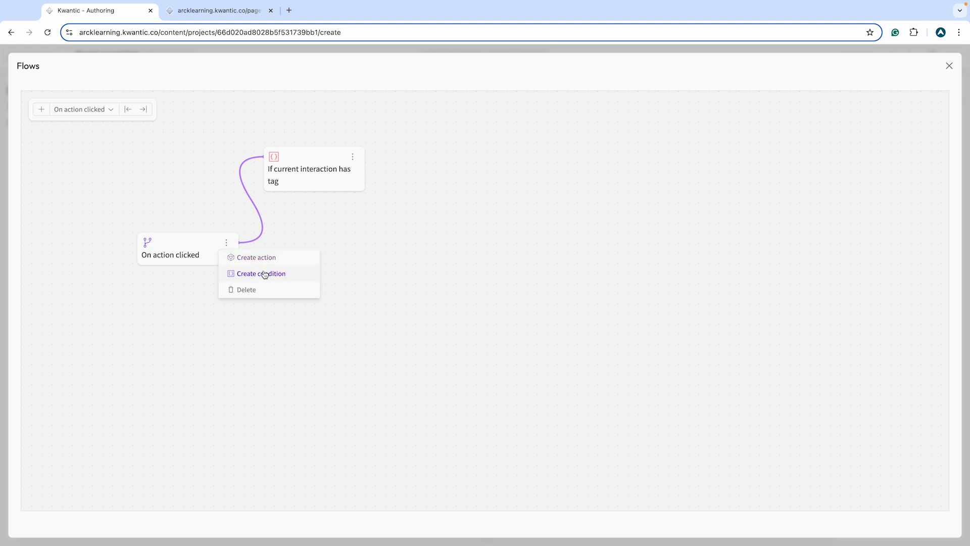
click(262, 273)
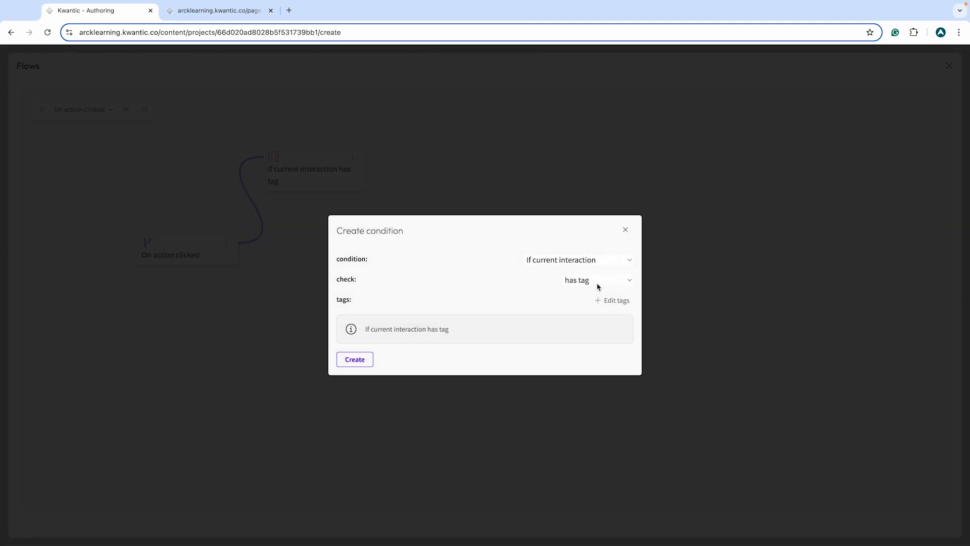
click(613, 300)
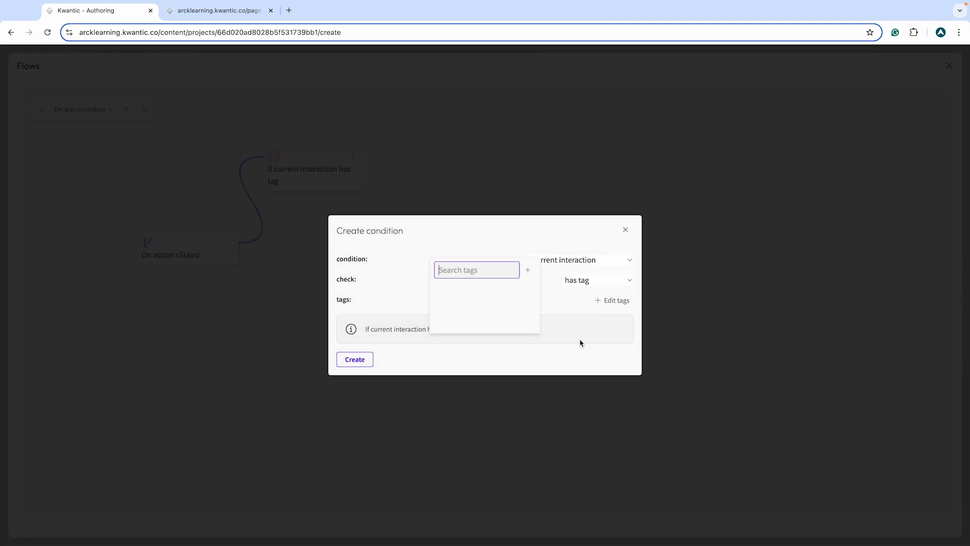
click(438, 349)
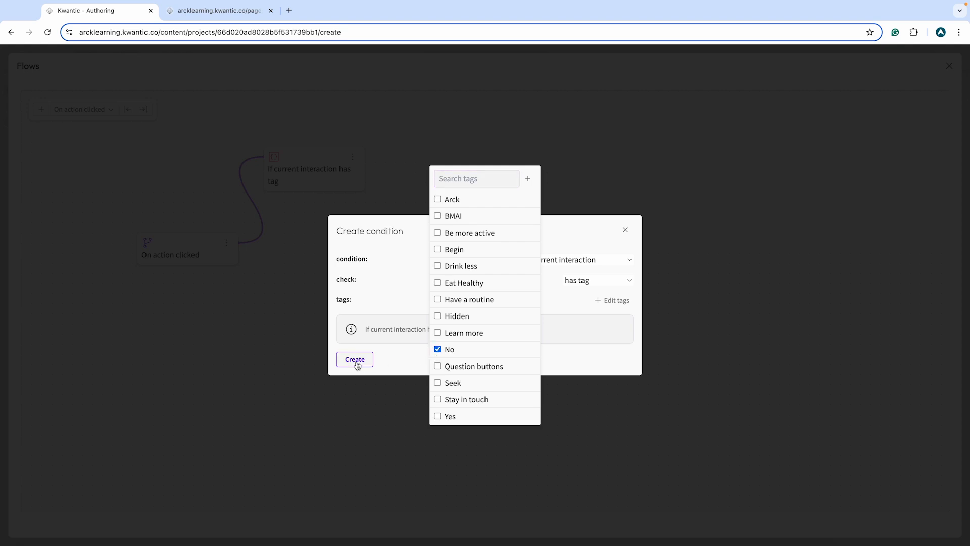
click(355, 360)
drag(309, 260, 309, 325)
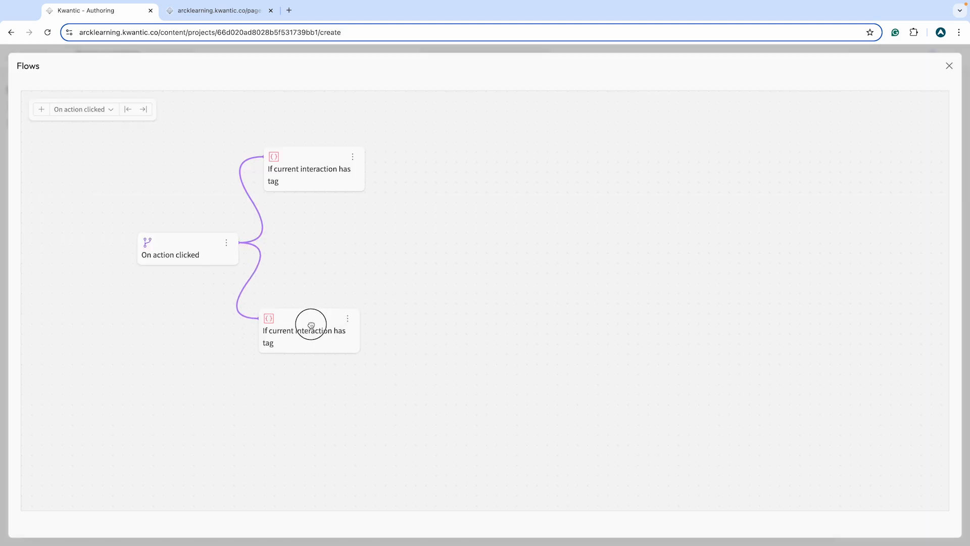
Step: Add a "Set Rive input" action to the Yes tag condition with key Yes, Boolean type and value on, and move its node further out
click(355, 158)
click(375, 172)
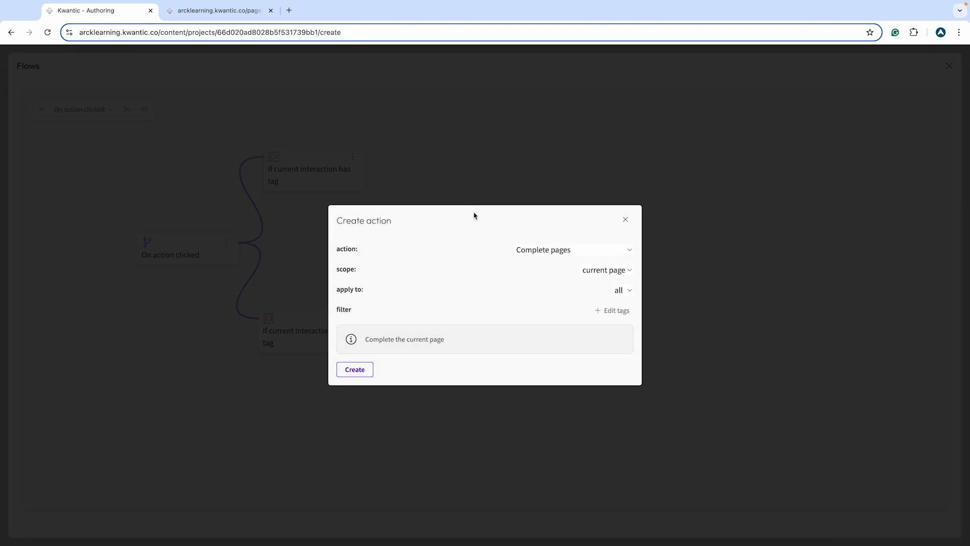
click(607, 250)
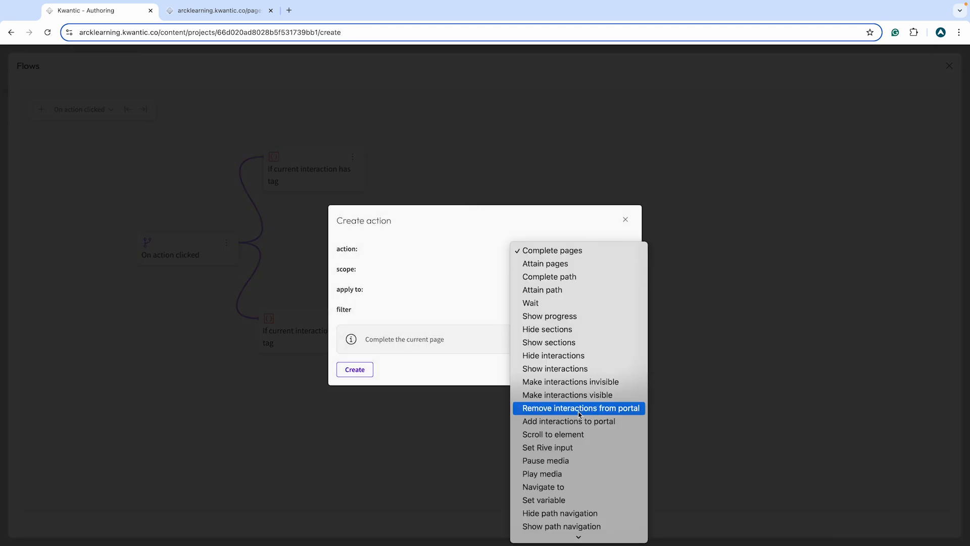
click(565, 450)
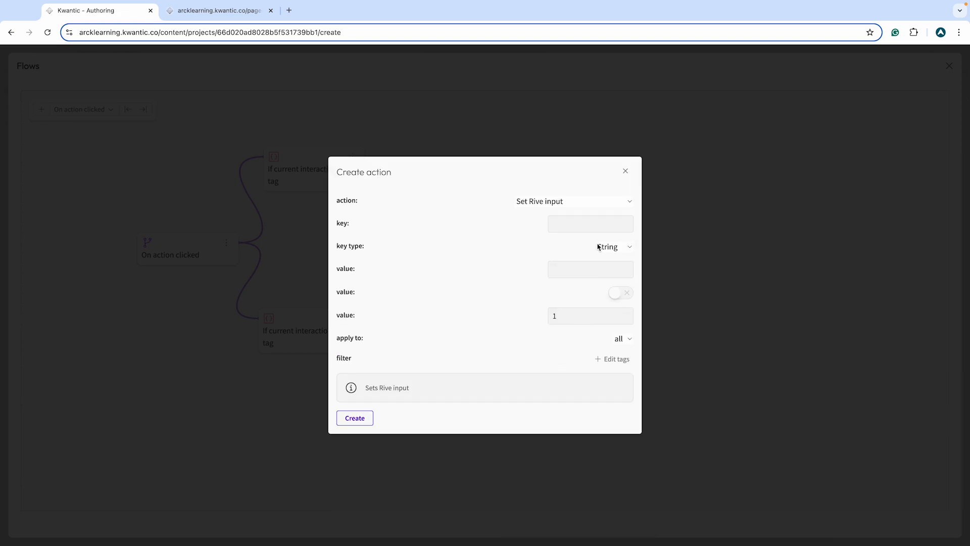
click(579, 222)
click(615, 252)
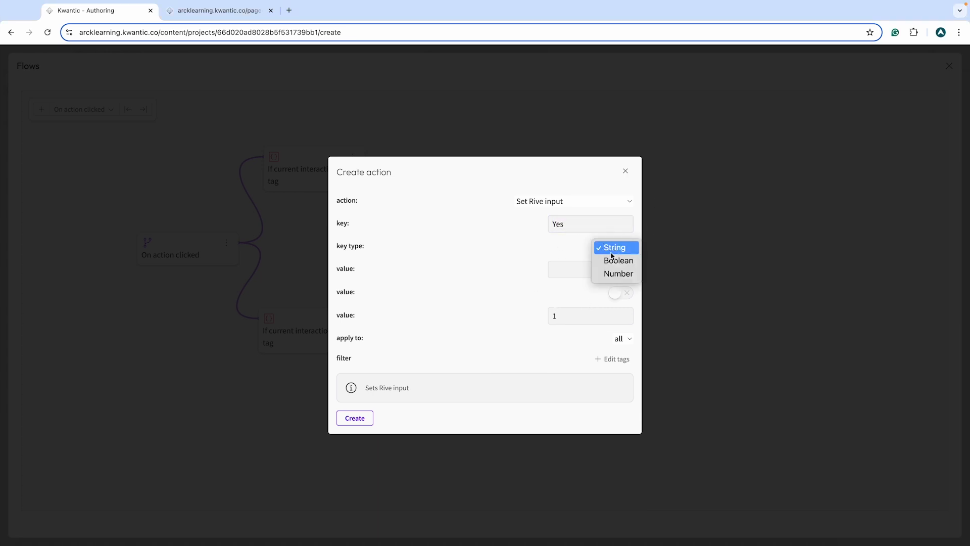
click(613, 260)
click(617, 296)
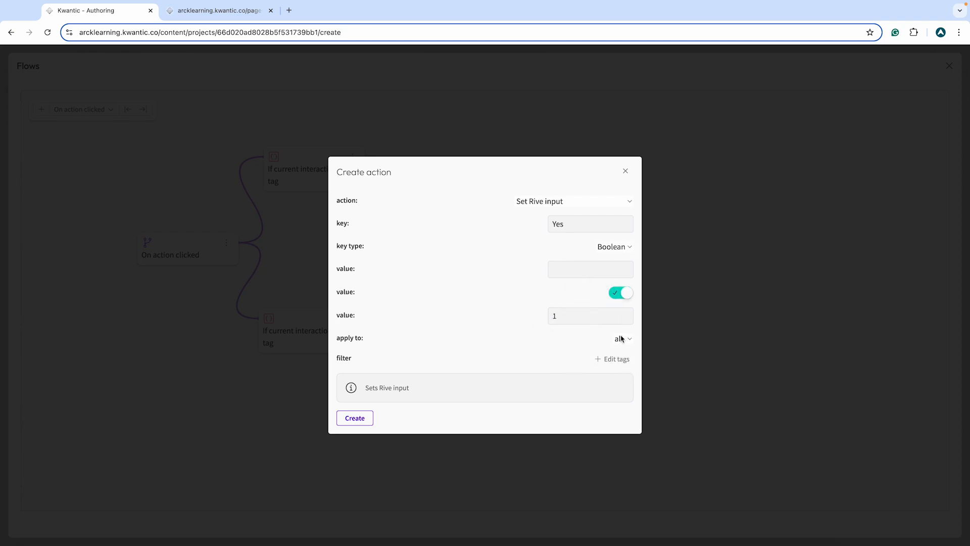
click(354, 420)
scroll(480, 233, down, 1)
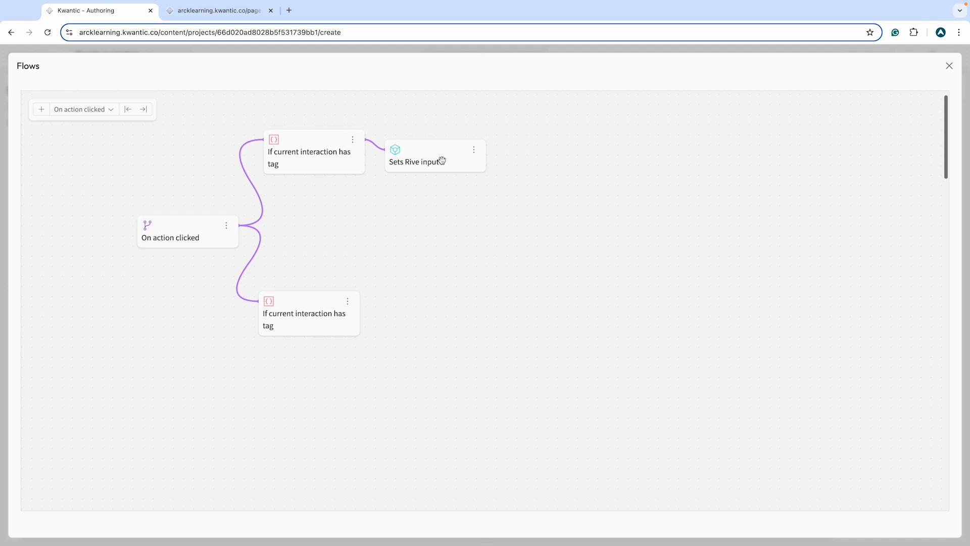
drag(436, 149, 470, 136)
Step: Add a "Set Rive input" action to the No tag condition with key No, key type Boolean and its value switched on
click(348, 301)
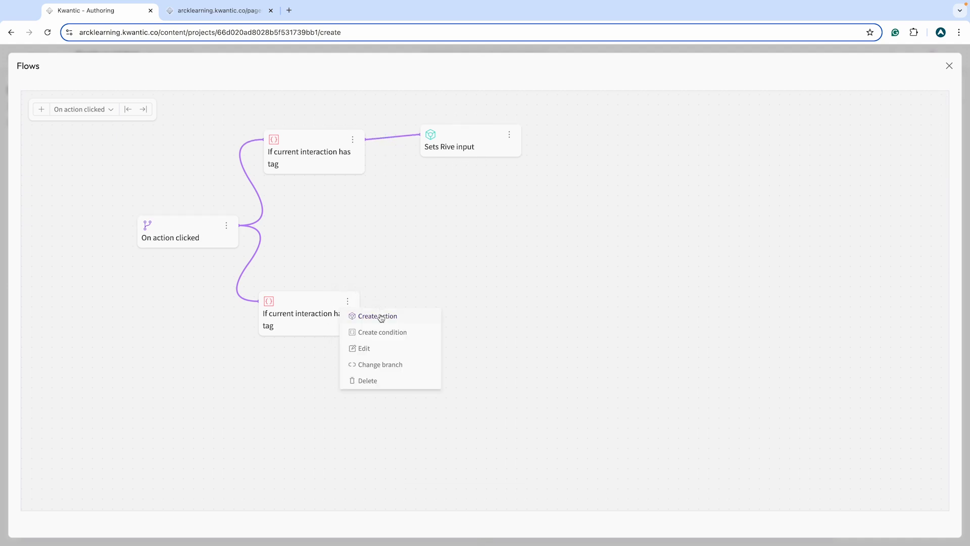
click(381, 316)
click(591, 249)
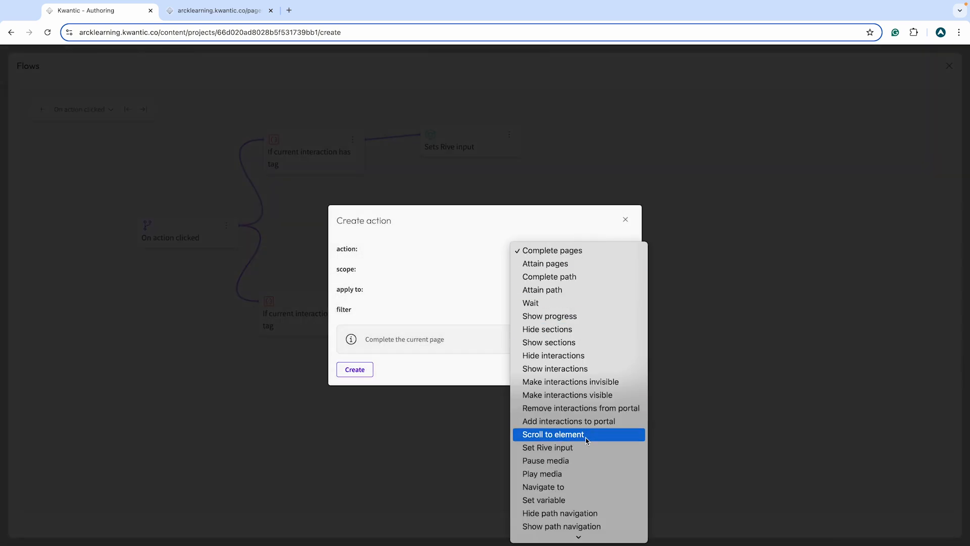
click(576, 448)
click(602, 226)
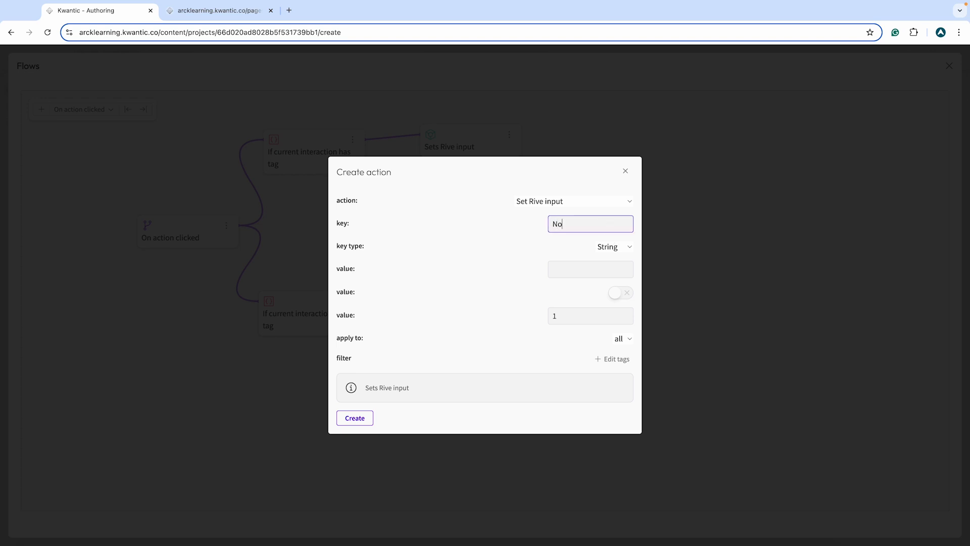
click(611, 246)
click(611, 260)
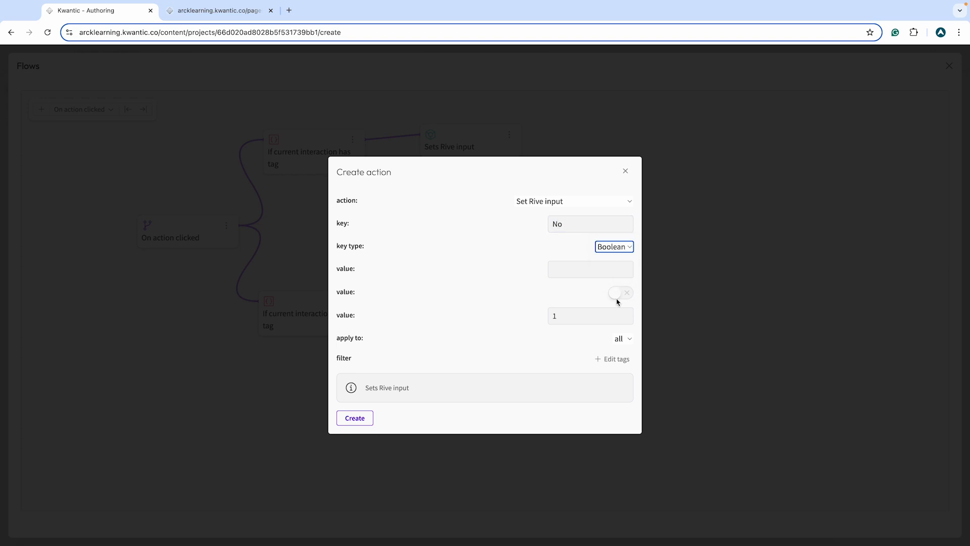
click(619, 298)
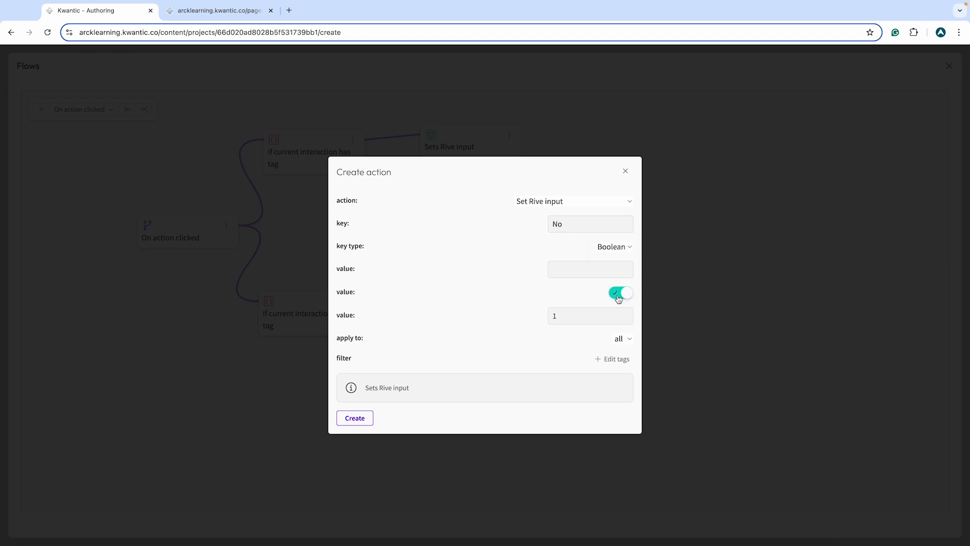
click(369, 421)
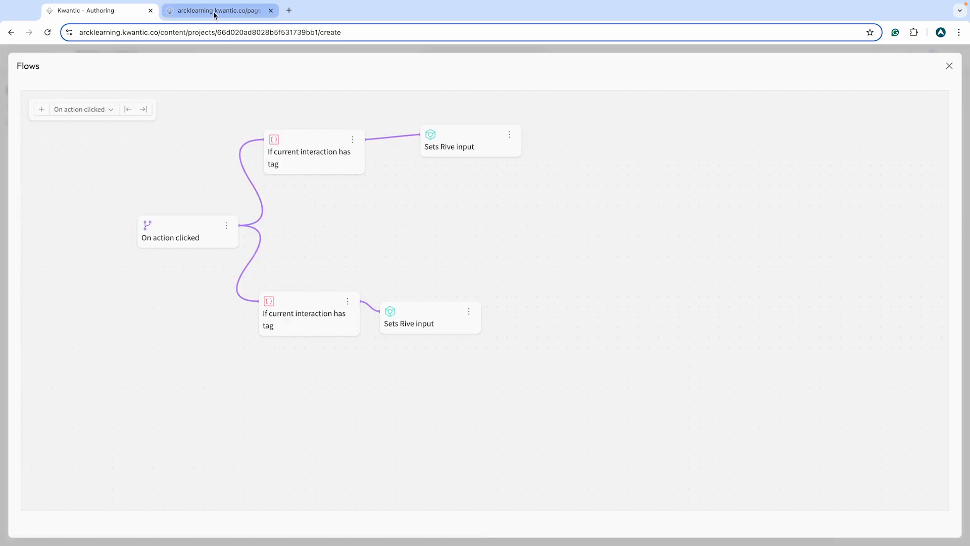
Step: Reload the page preview and test Bob's reaction to the "Yes, I love it!" answer
click(218, 12)
click(48, 32)
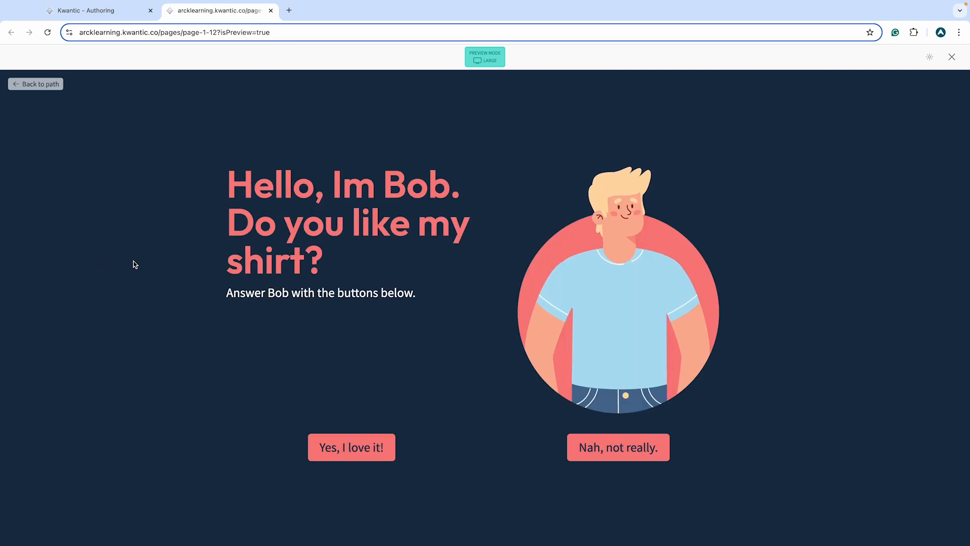
scroll(132, 264, down, 1)
click(369, 413)
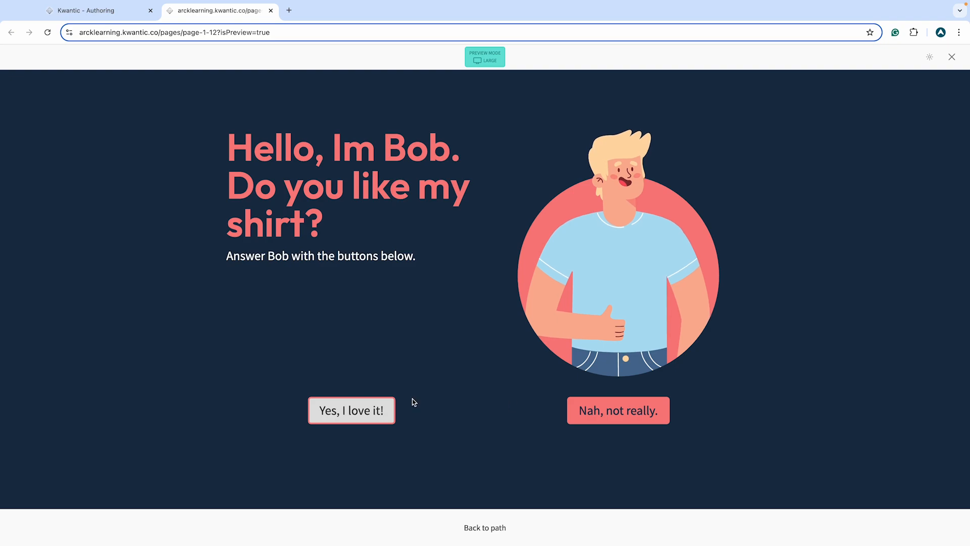
Step: In the authoring flow, follow the Yes branch's "Sets Rive input" with a "Make interactions invisible" action applied to the No and Yes tags
click(86, 11)
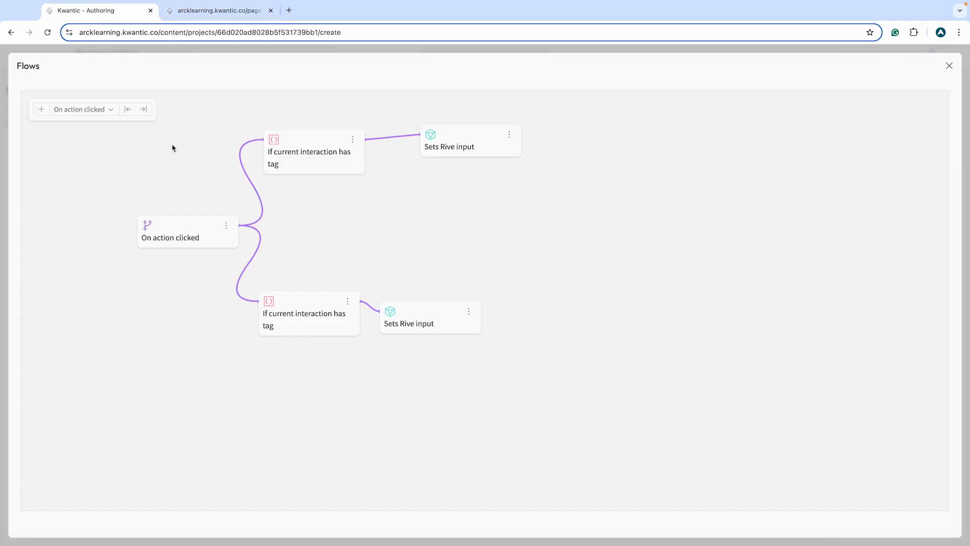
click(509, 139)
click(558, 153)
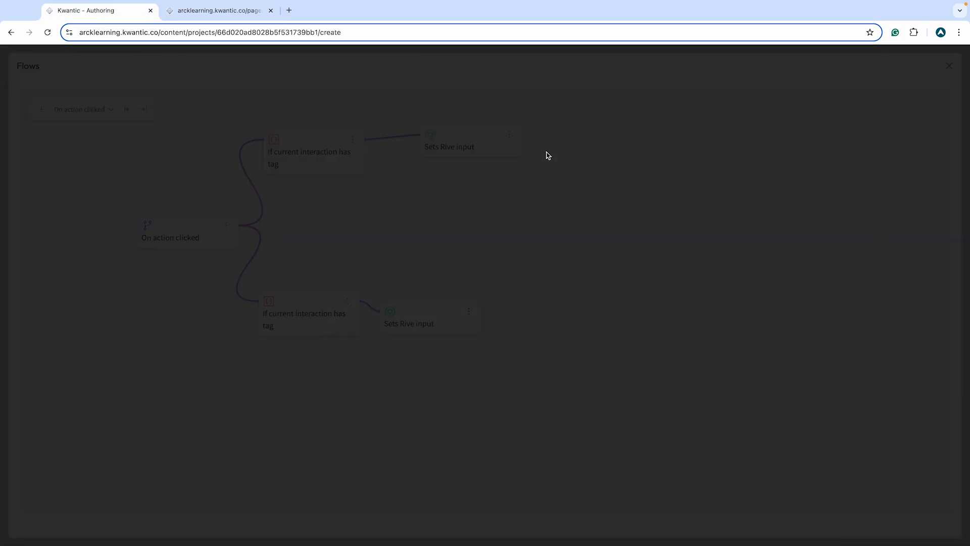
click(562, 251)
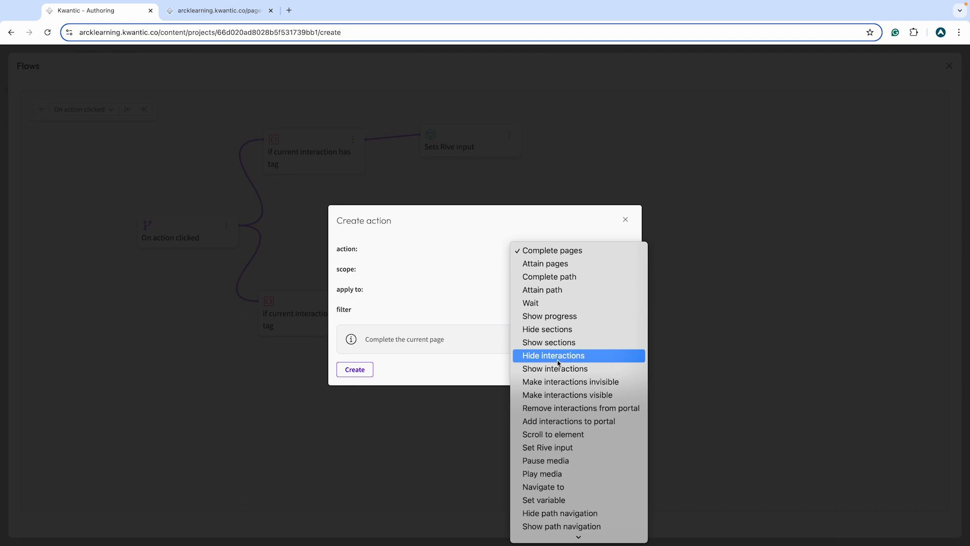
click(562, 385)
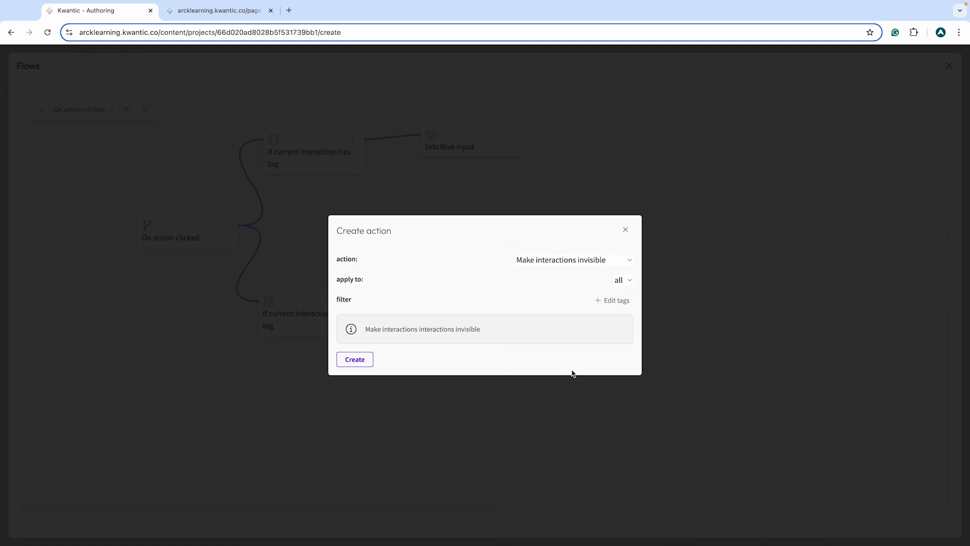
click(623, 281)
click(618, 282)
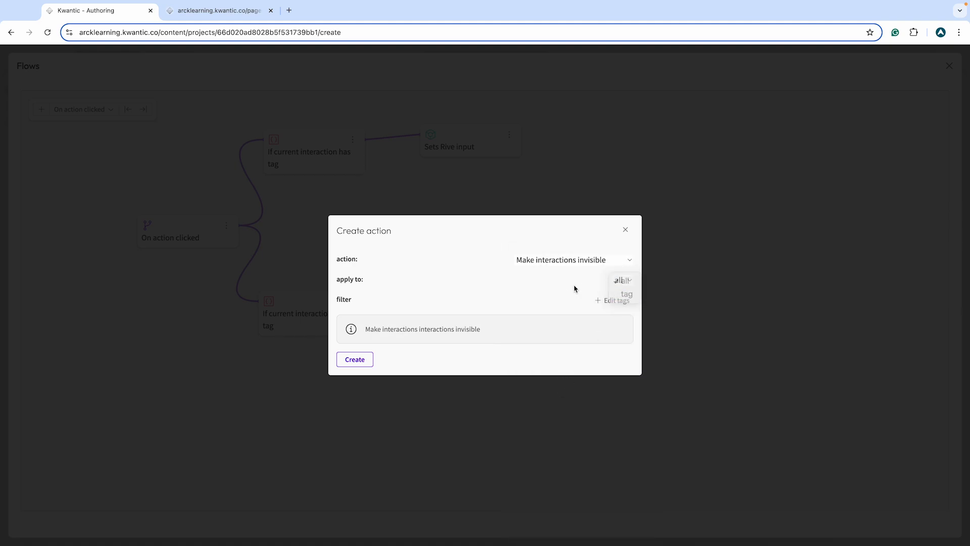
click(612, 306)
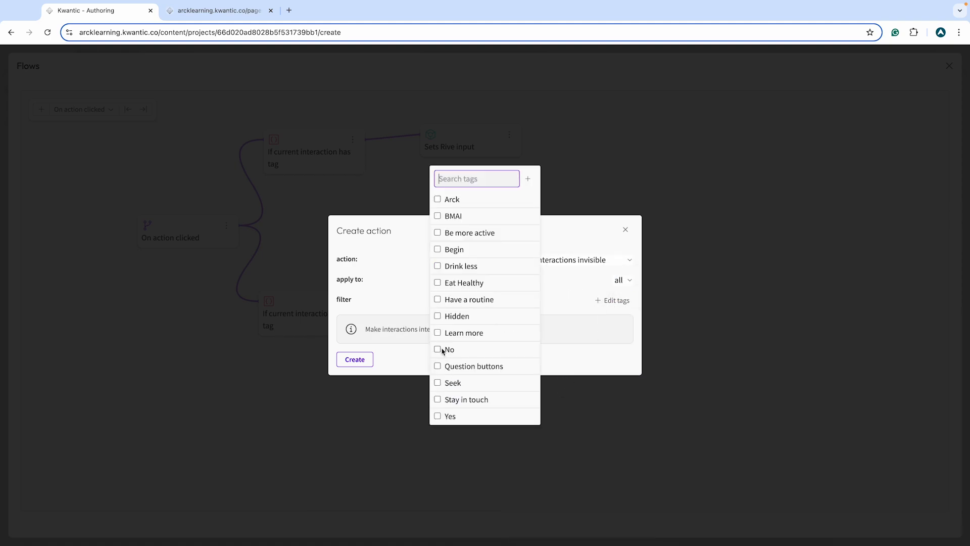
click(438, 349)
click(582, 242)
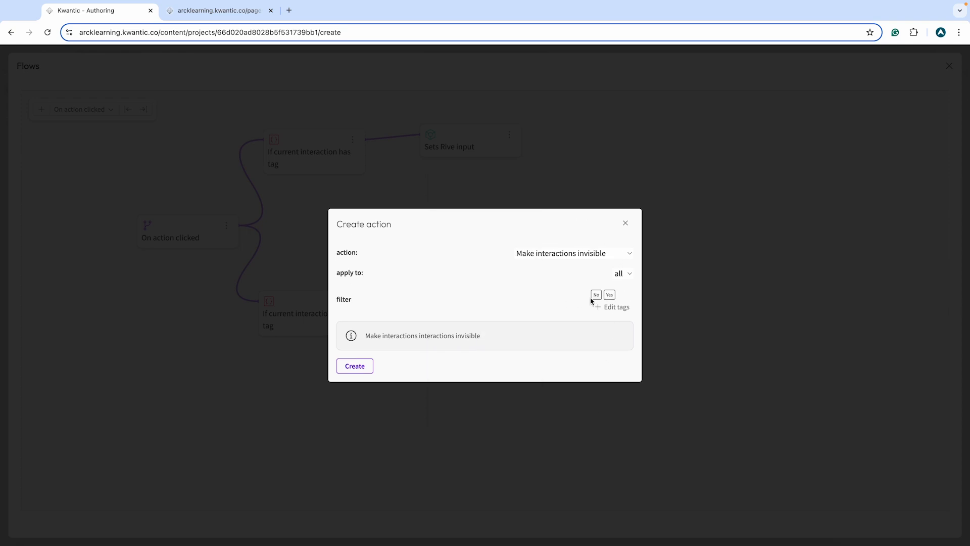
click(622, 277)
click(622, 286)
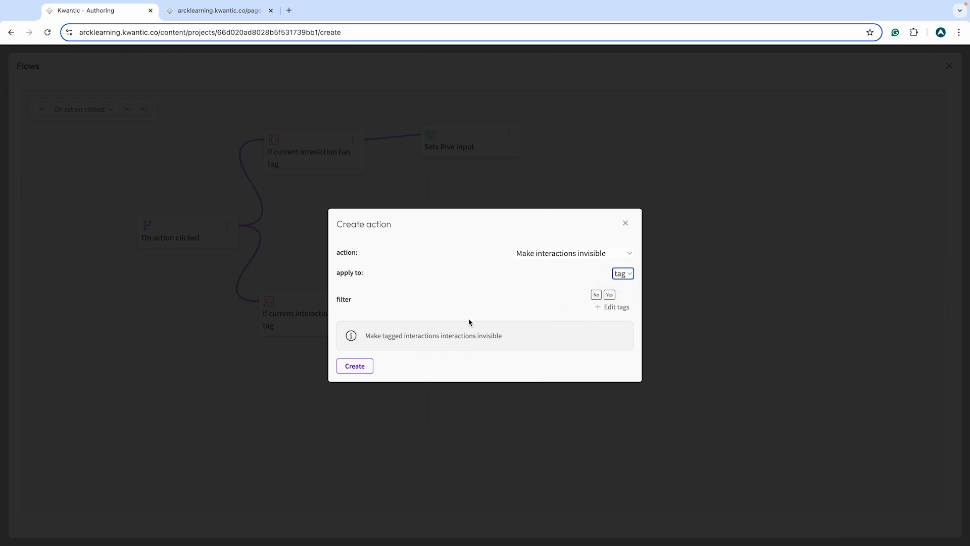
click(353, 367)
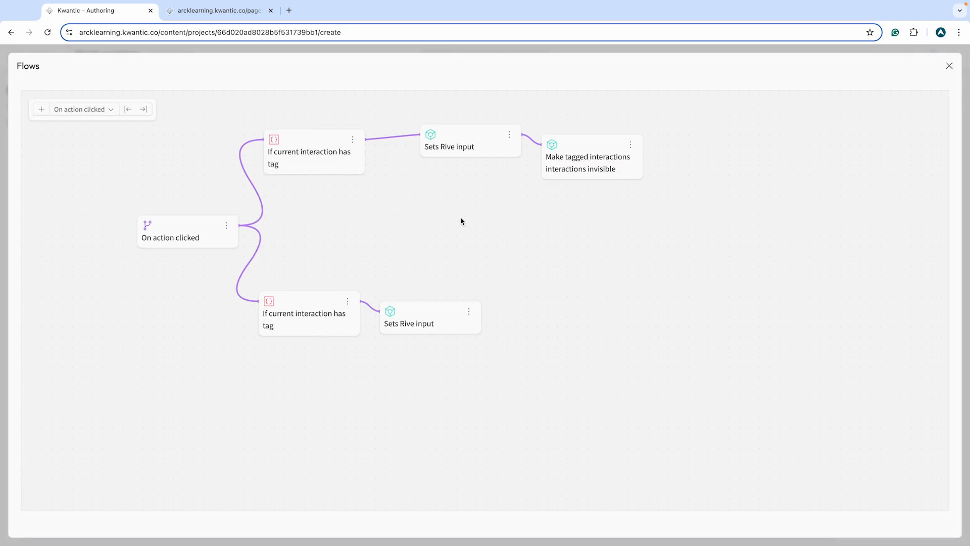
Step: Follow the No branch's "Sets Rive input" with a "Make interactions invisible" action for the No and Yes tags, and align its node with the condition
click(470, 312)
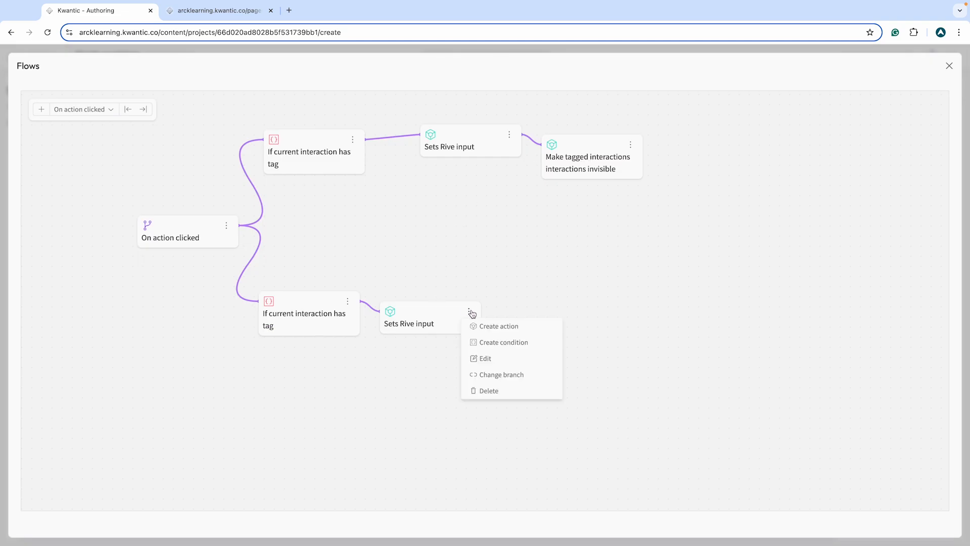
click(490, 327)
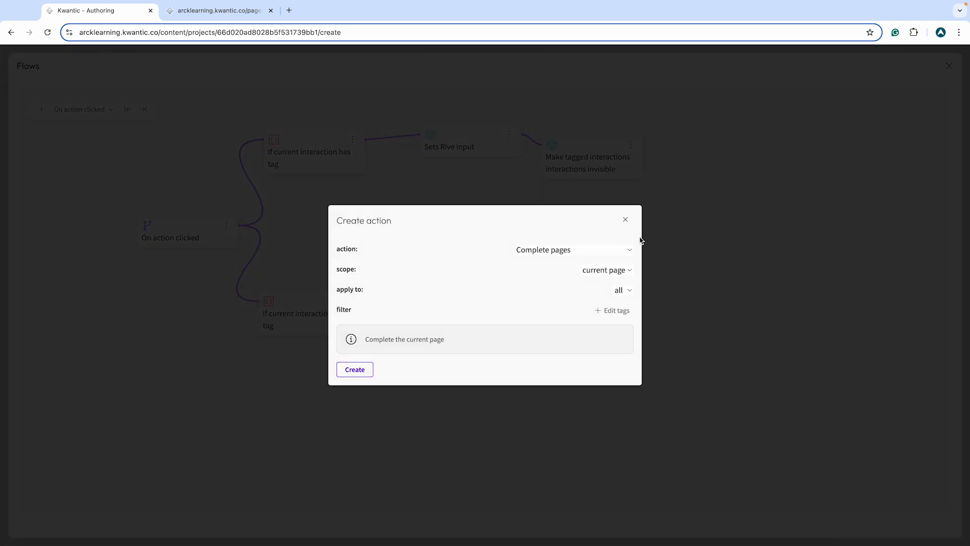
click(616, 247)
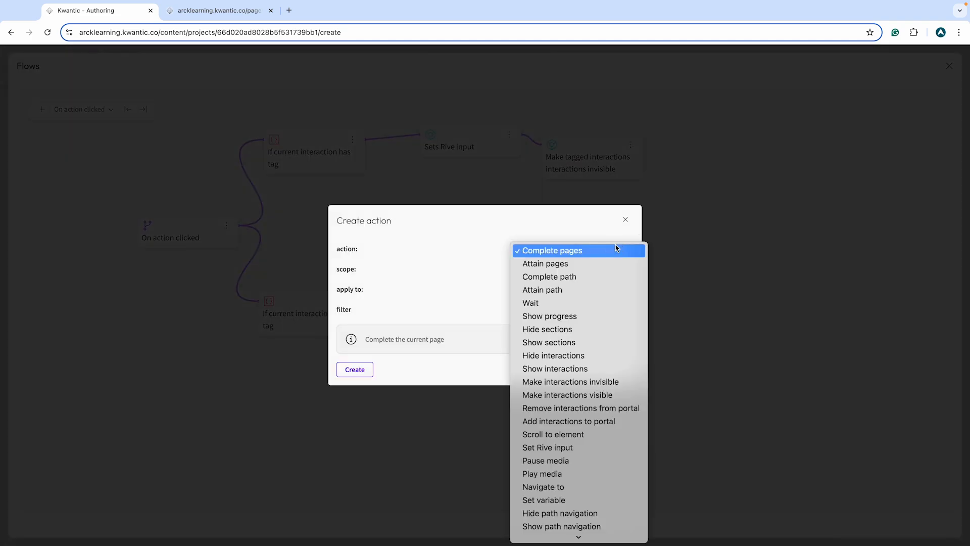
click(573, 386)
click(619, 279)
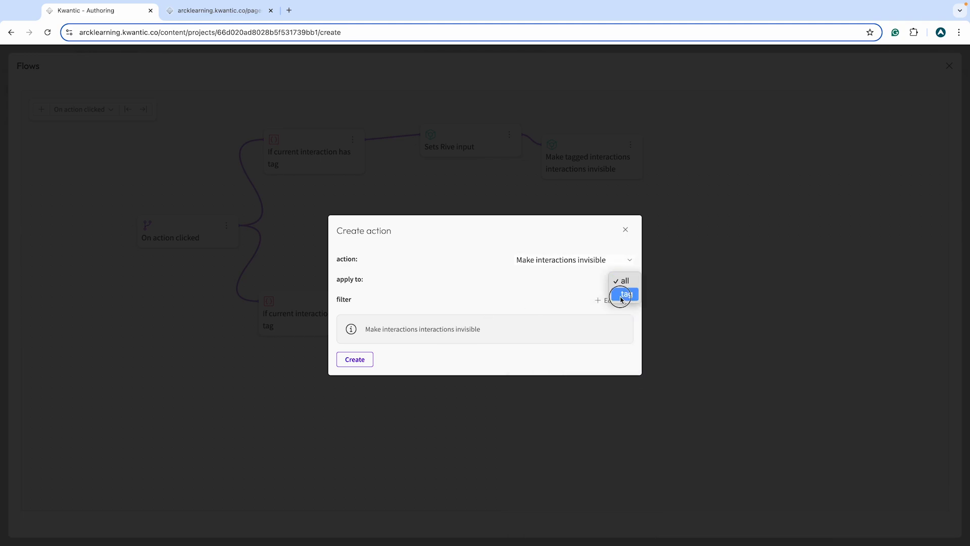
click(621, 297)
click(606, 301)
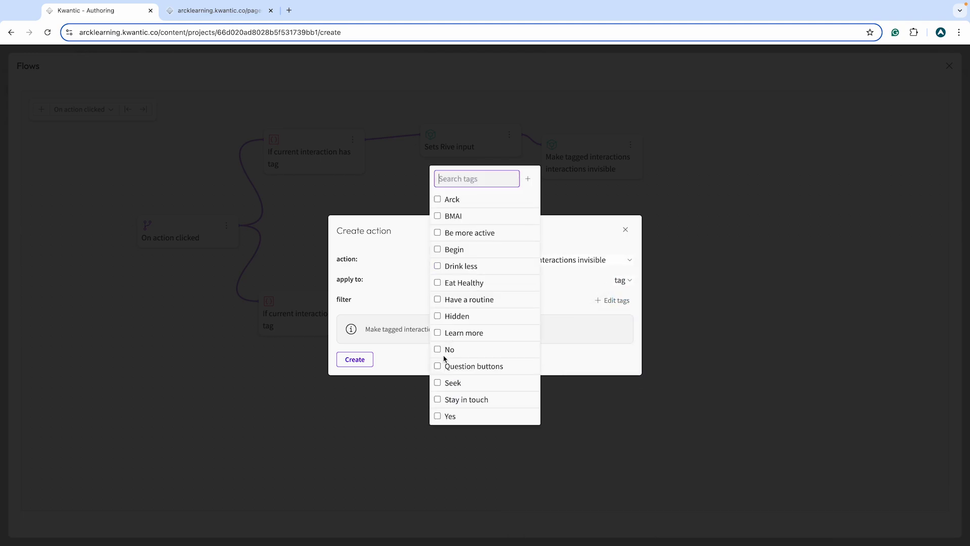
click(437, 417)
click(349, 361)
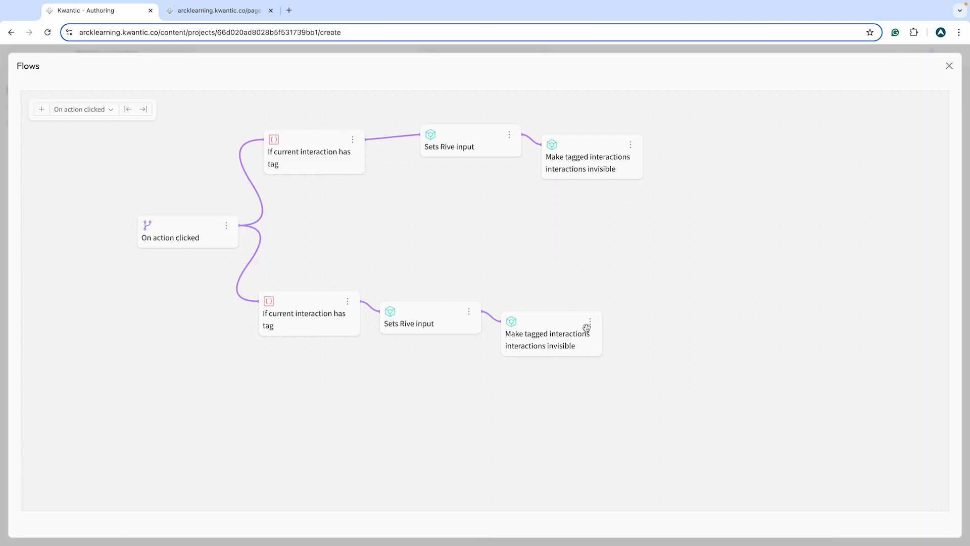
drag(585, 325, 615, 309)
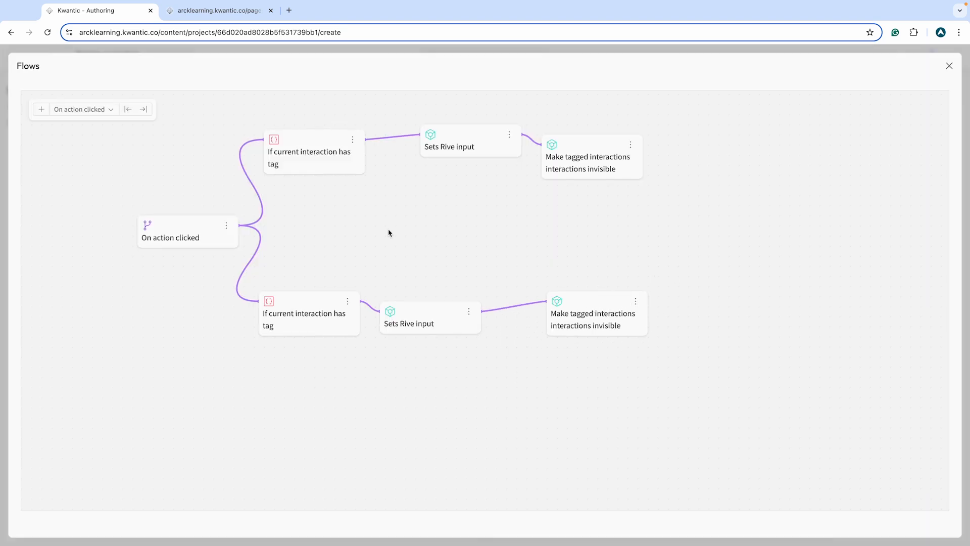
Step: Reload the page preview, test the "Nah, not really." answer, and reload the preview again to reset the page
click(172, 17)
key(super+r)
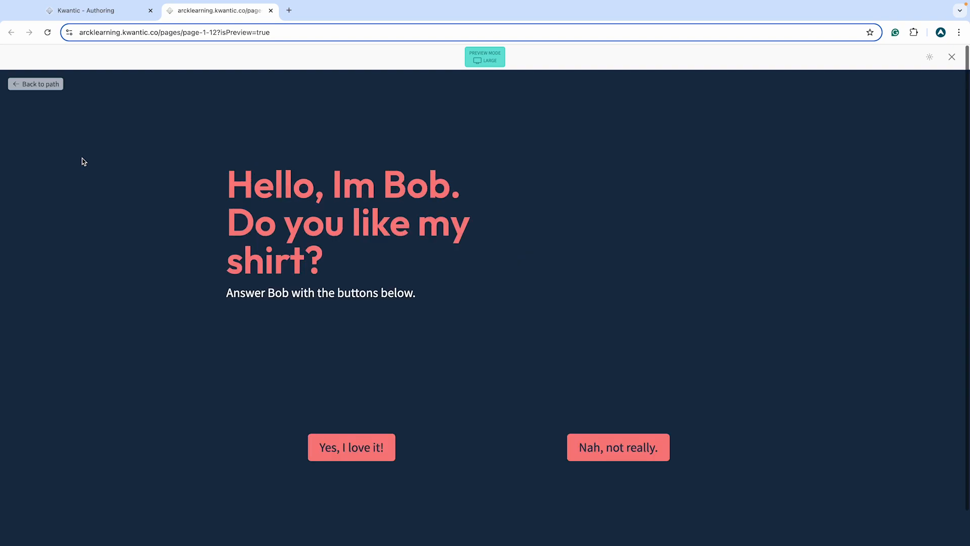
click(629, 453)
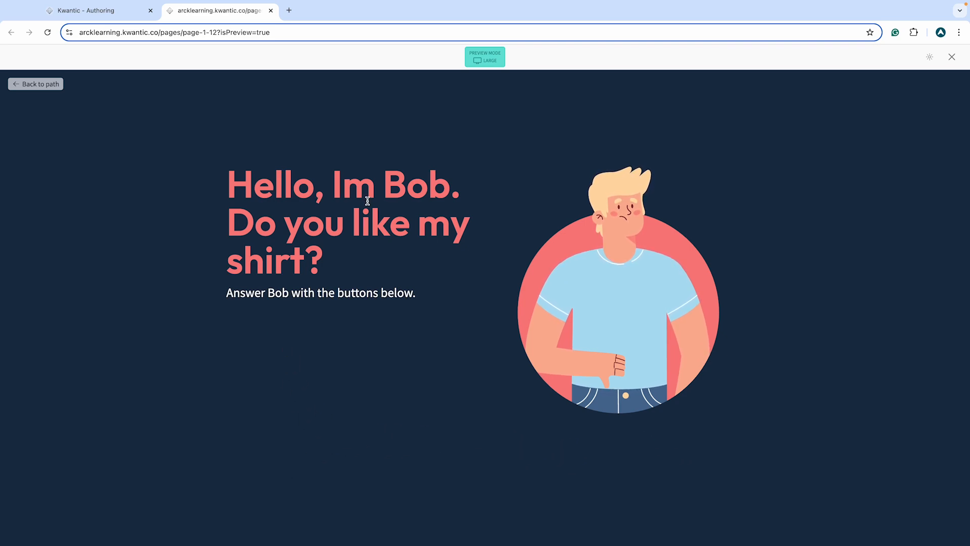
click(48, 33)
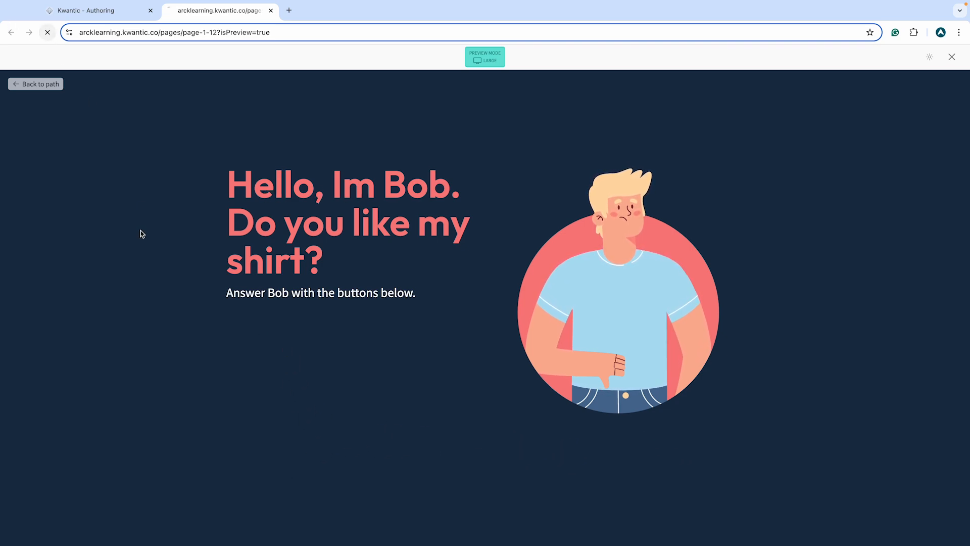
click(97, 10)
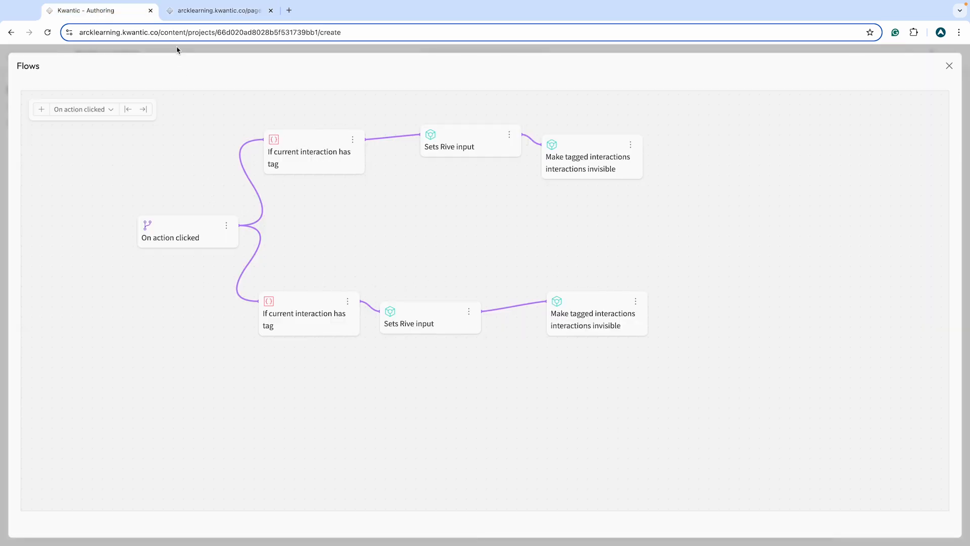
click(202, 10)
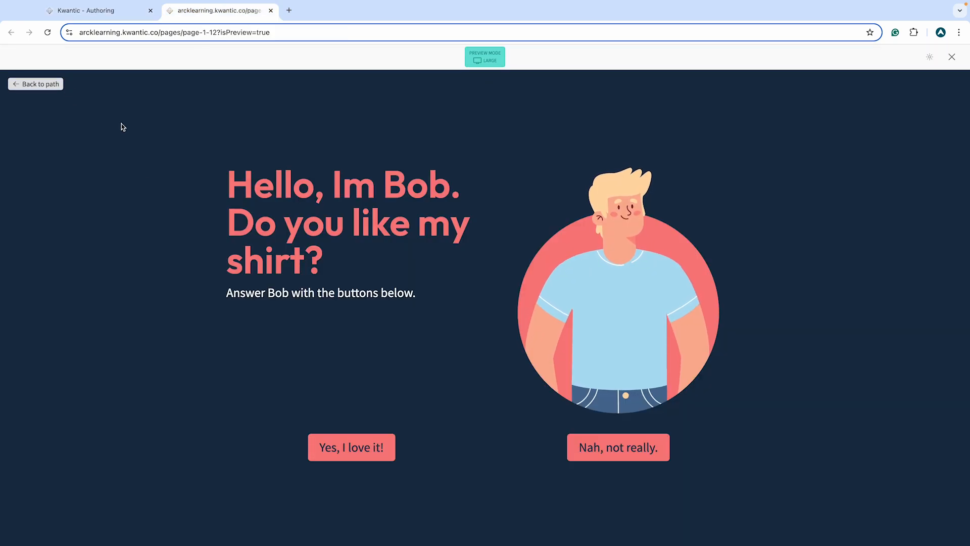
Step: Check the footer of the page preview, switch to the authoring flows and add an "On page load" trigger
scroll(167, 273, down, 1)
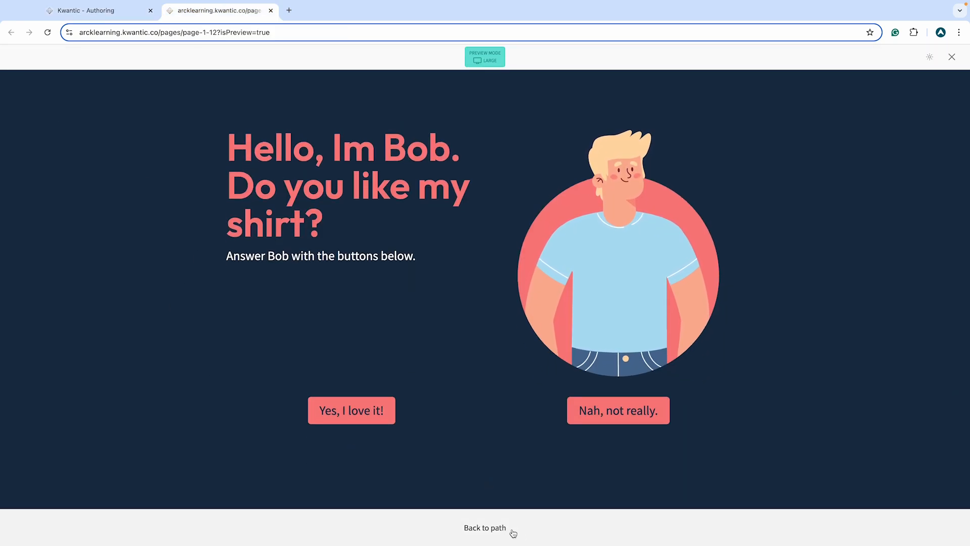
click(112, 20)
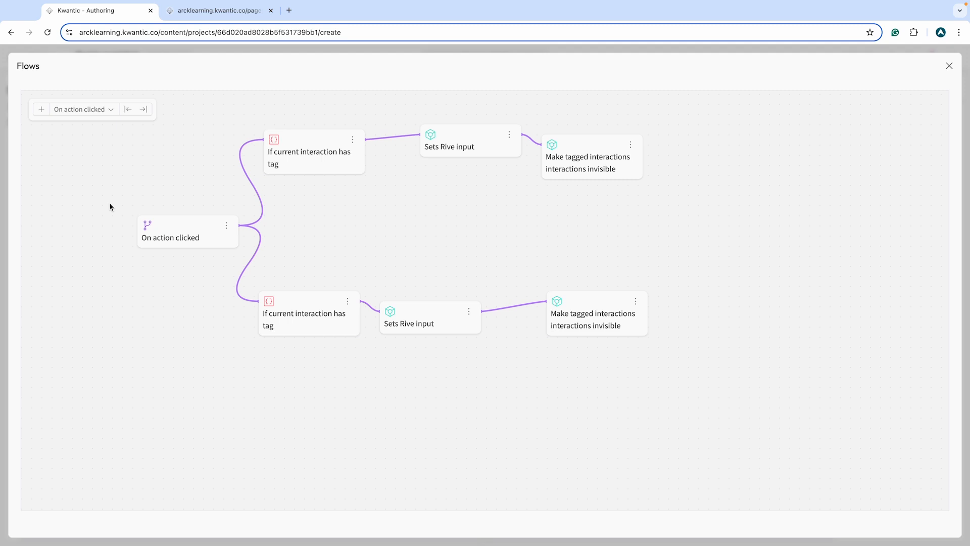
click(41, 109)
click(79, 224)
Step: Create a "Hide footer navigation" action from the "On page load" node and place it above and to the right of the trigger
click(211, 193)
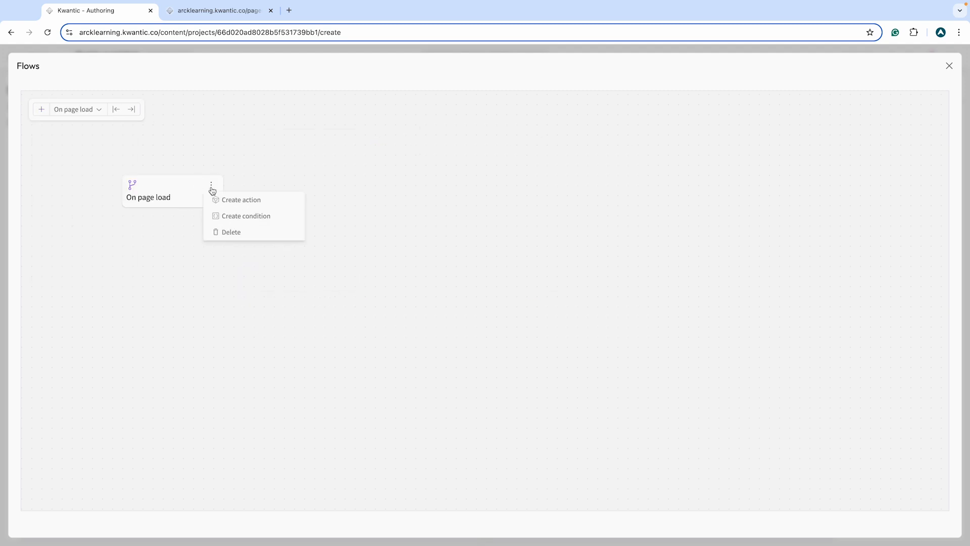
click(233, 200)
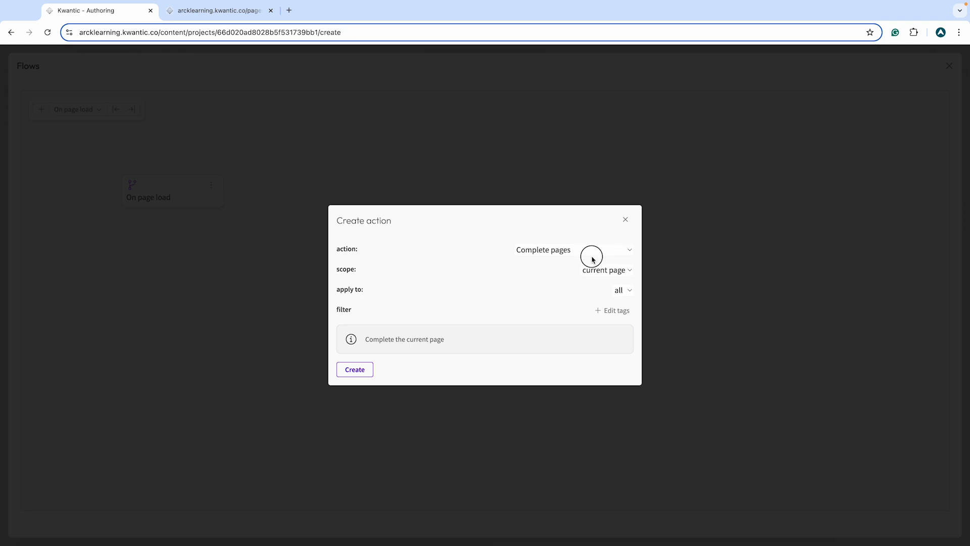
click(547, 258)
scroll(558, 313, down, 2)
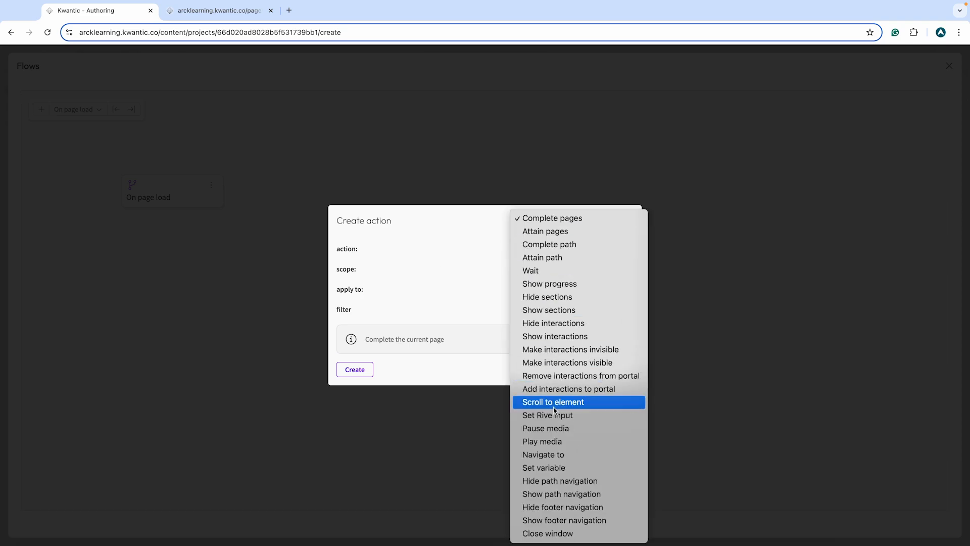
click(544, 508)
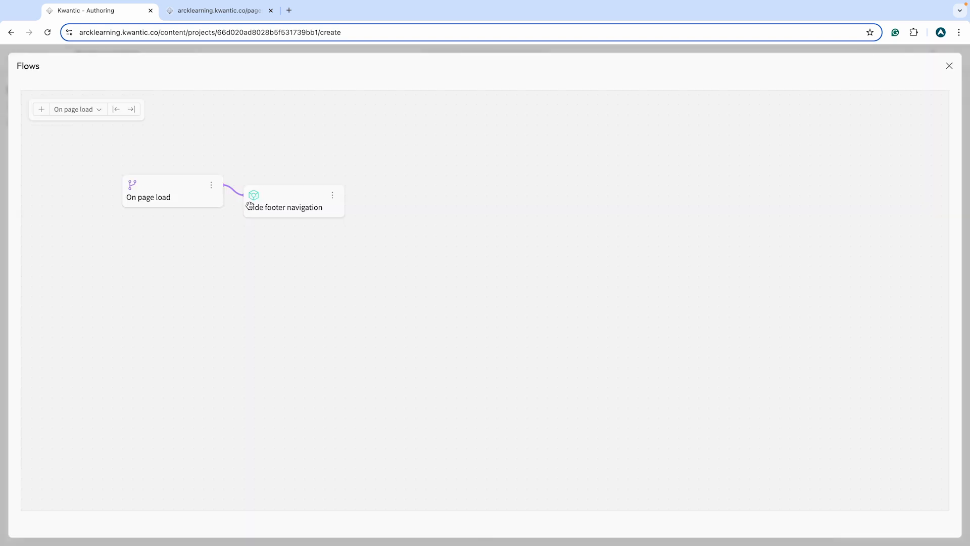
drag(296, 208, 300, 154)
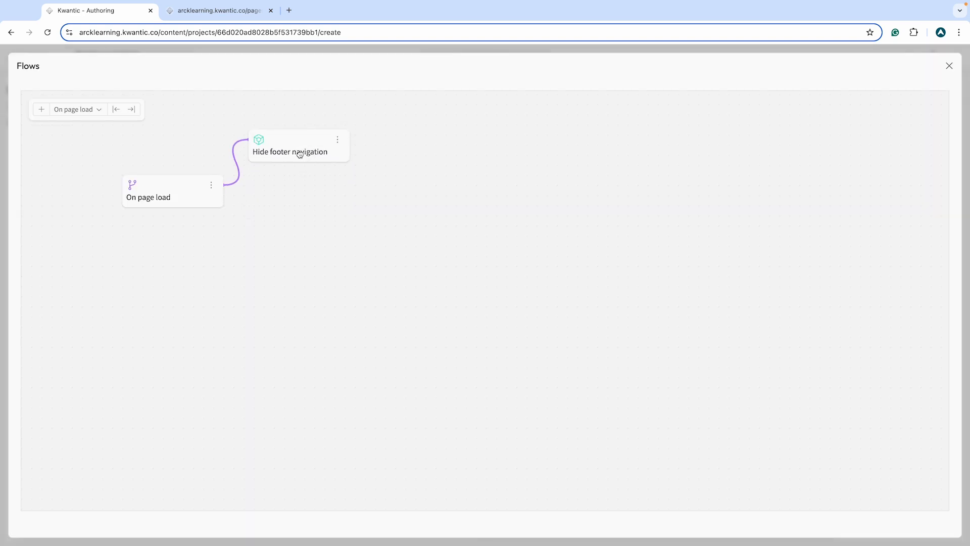
Step: Create a "Hide path navigation" action from the "On page load" node and place it below the "Hide footer navigation" node
click(211, 191)
click(243, 202)
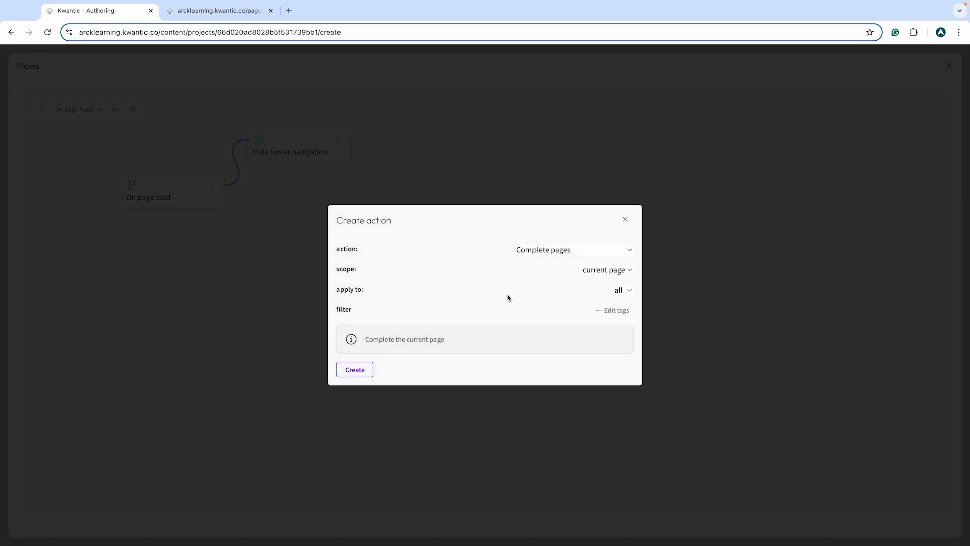
click(561, 249)
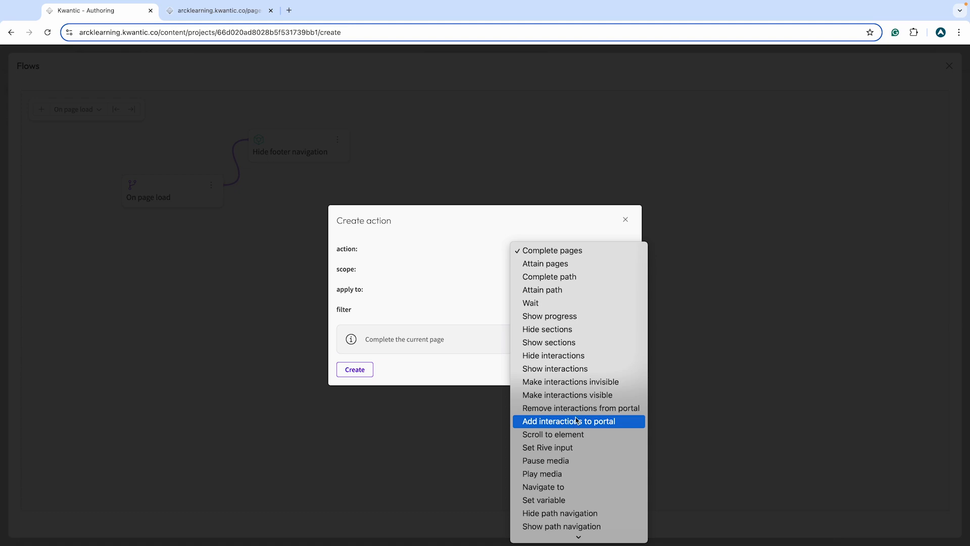
scroll(574, 456, down, 2)
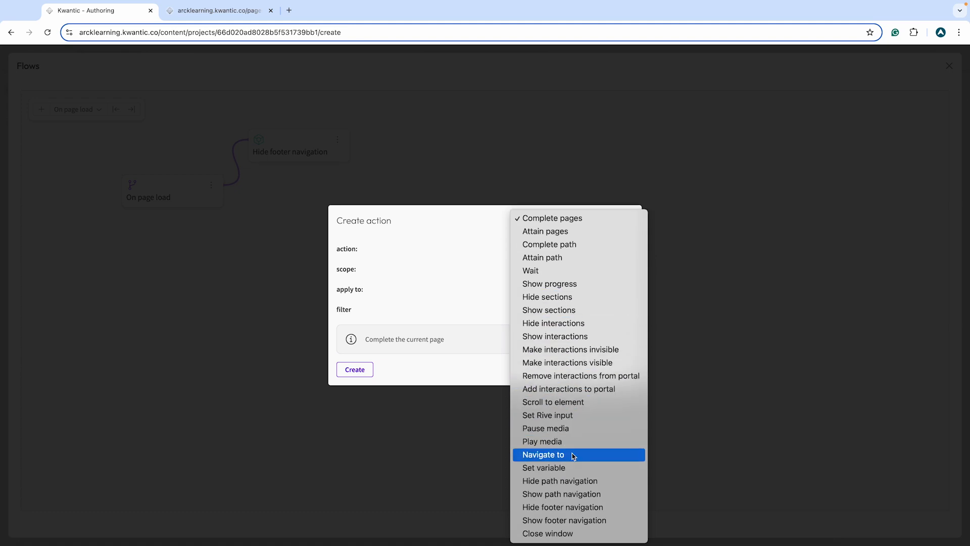
click(576, 481)
click(356, 340)
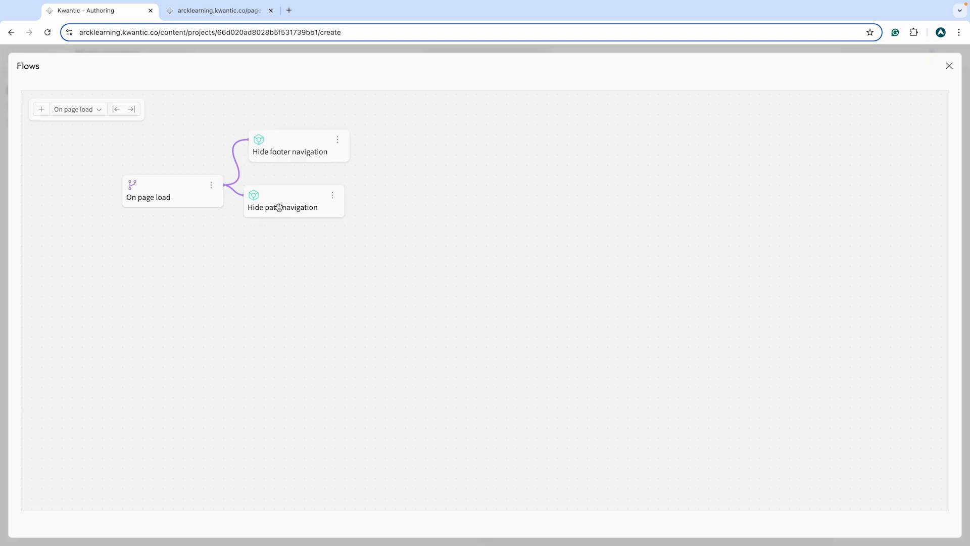
drag(277, 206, 284, 234)
Step: Reload the page preview to check the hidden navigation, test the "Yes, I love it!" answer, and compare with the authoring flow
click(191, 11)
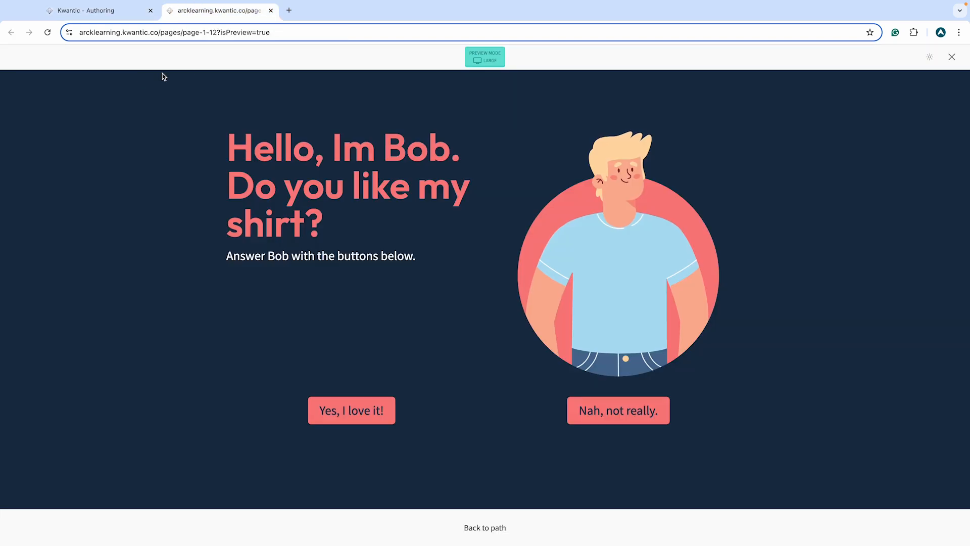
click(47, 32)
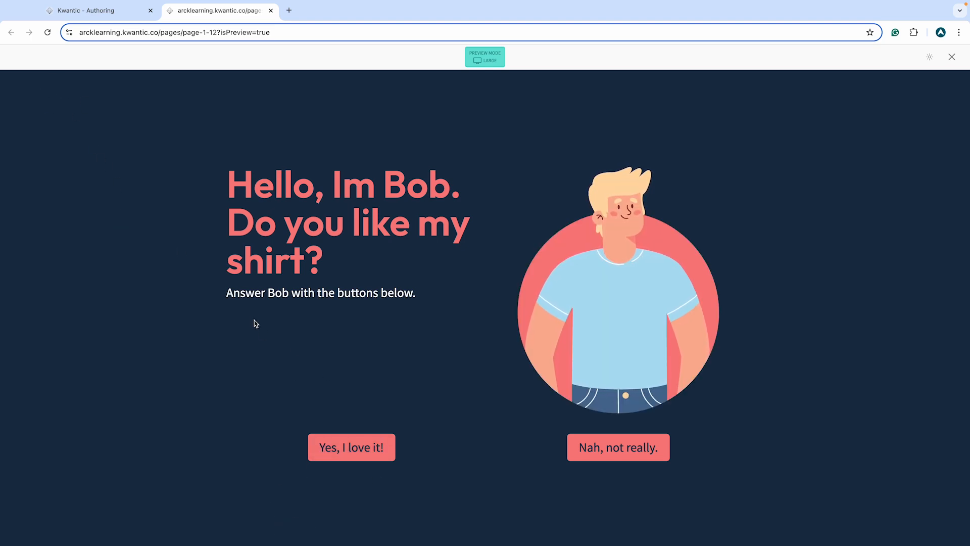
click(361, 456)
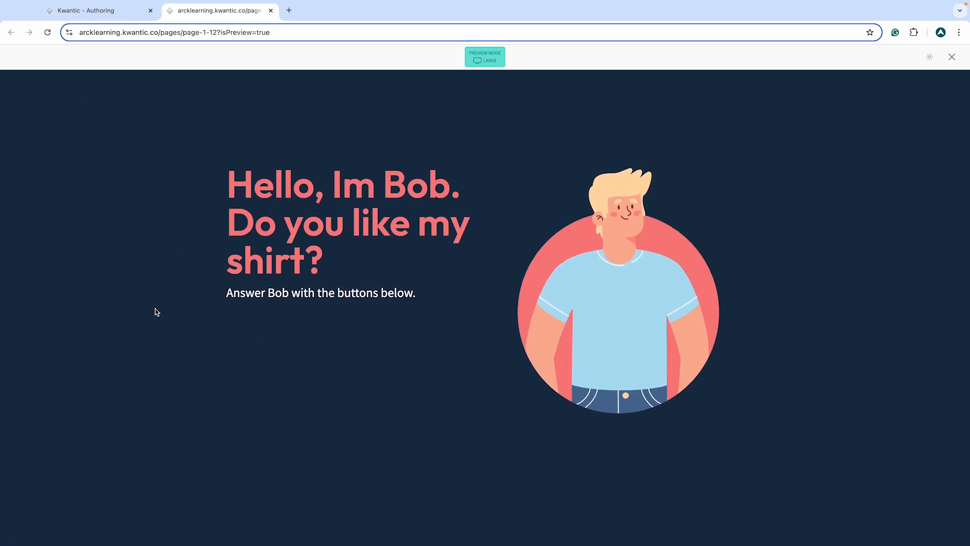
click(93, 17)
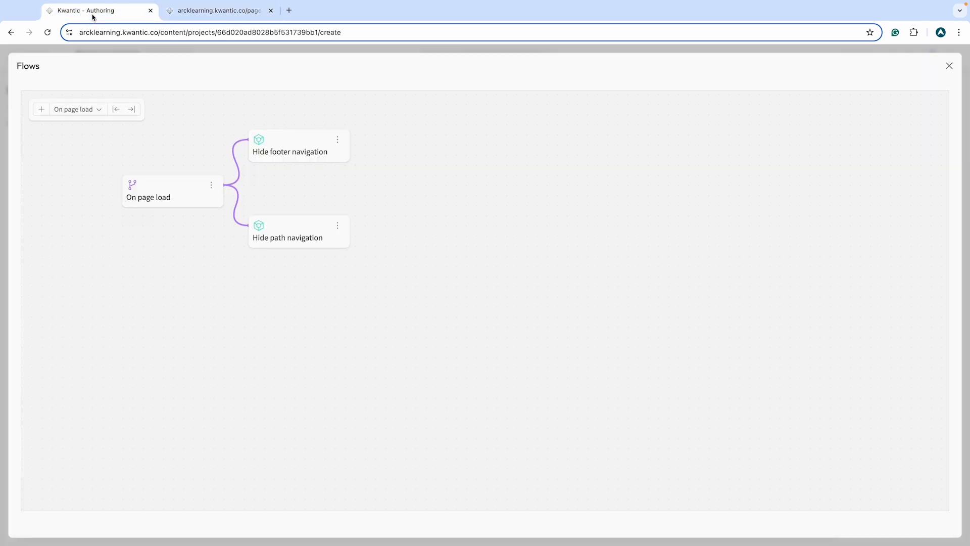
click(189, 13)
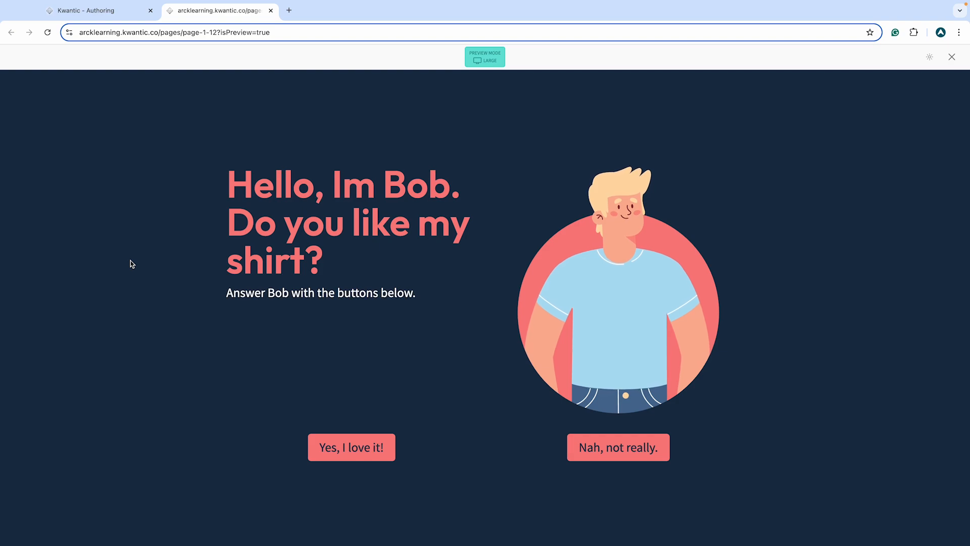
key(Tab)
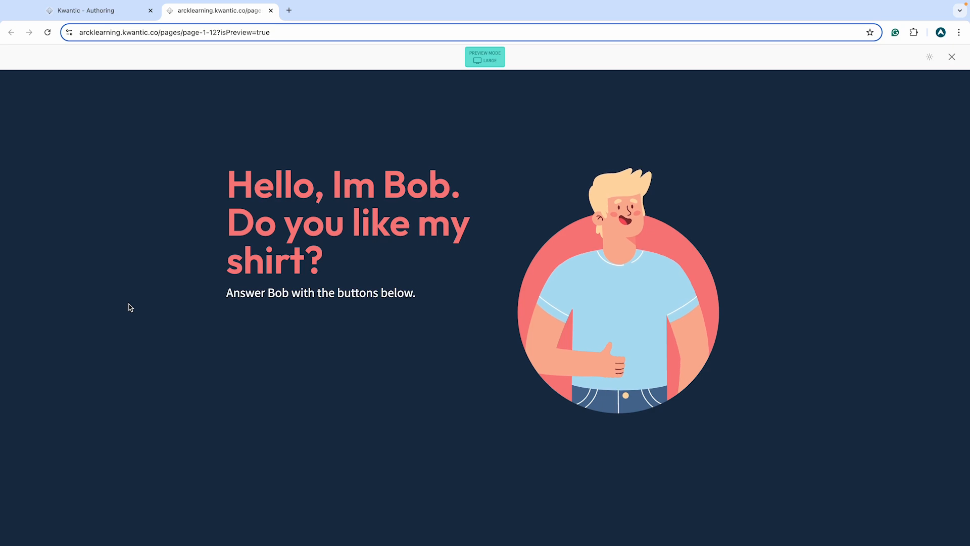
Step: Space the two hide-navigation nodes further apart in the authoring flow, close the Flows editor, and return to the page preview
click(111, 17)
drag(292, 231, 297, 252)
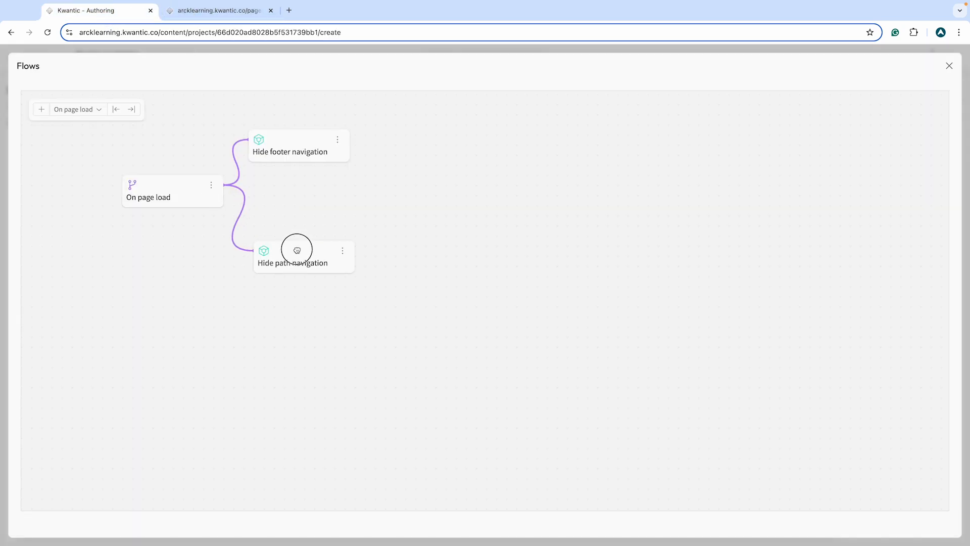
mouse_move(290, 143)
mouse_down()
mouse_move(315, 143)
mouse_move(291, 151)
mouse_up()
scroll(540, 109, down, 1)
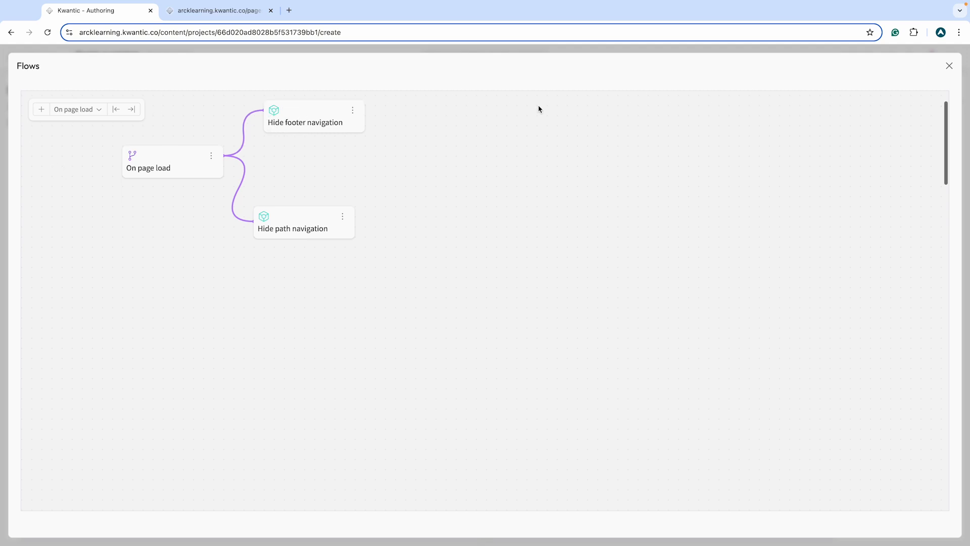
click(949, 66)
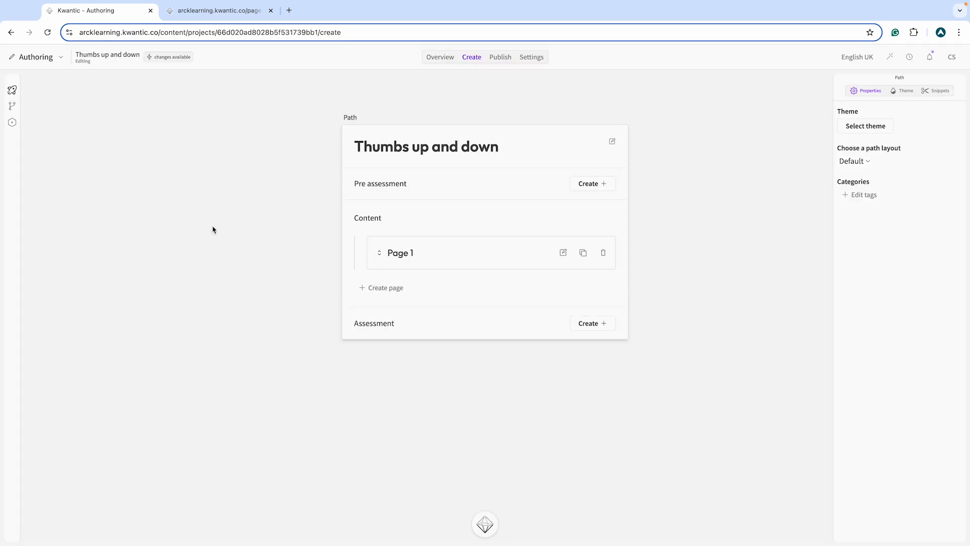
click(199, 13)
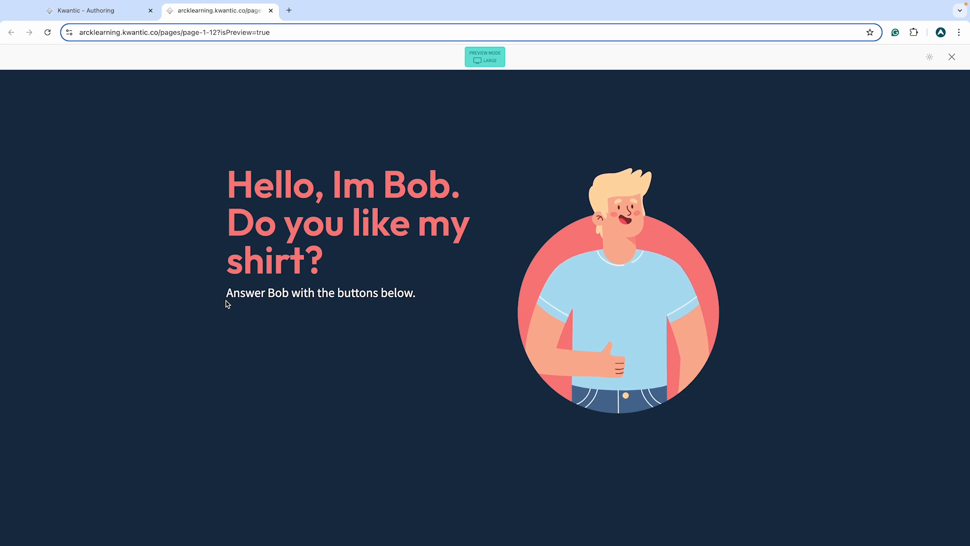